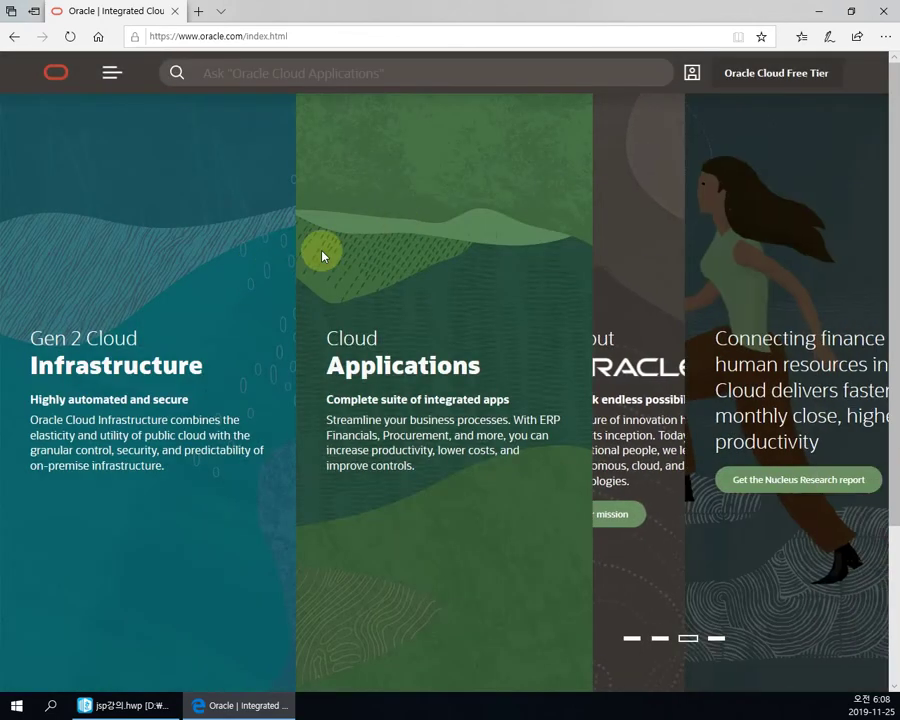
Search the Oracle site for "java" and open the Java SE 13.0.1 JDK download page from Java Download Central
left_click(243, 78)
type("java")
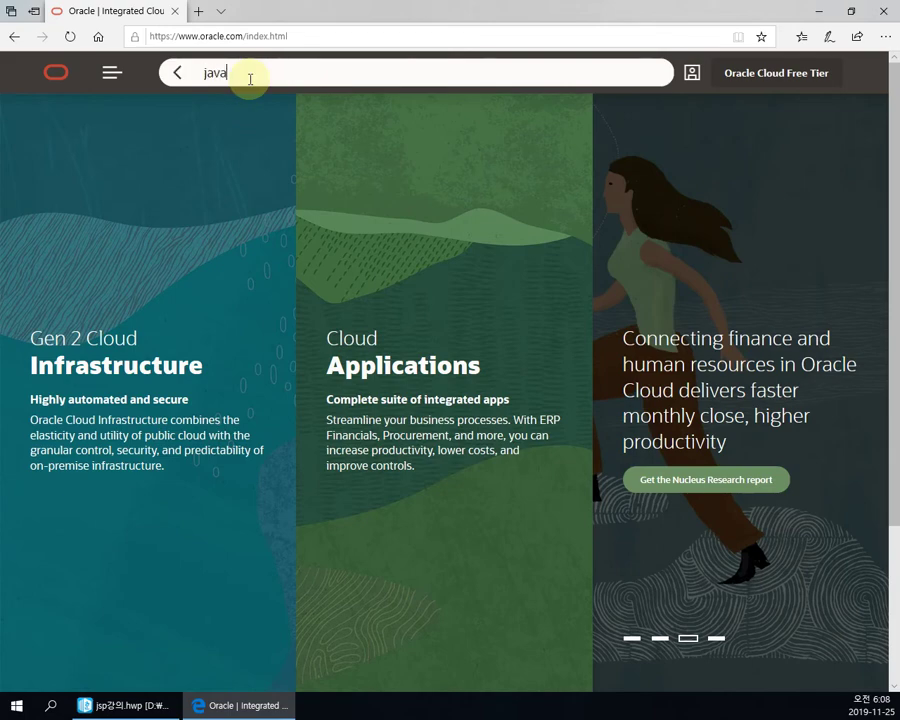
key("Return")
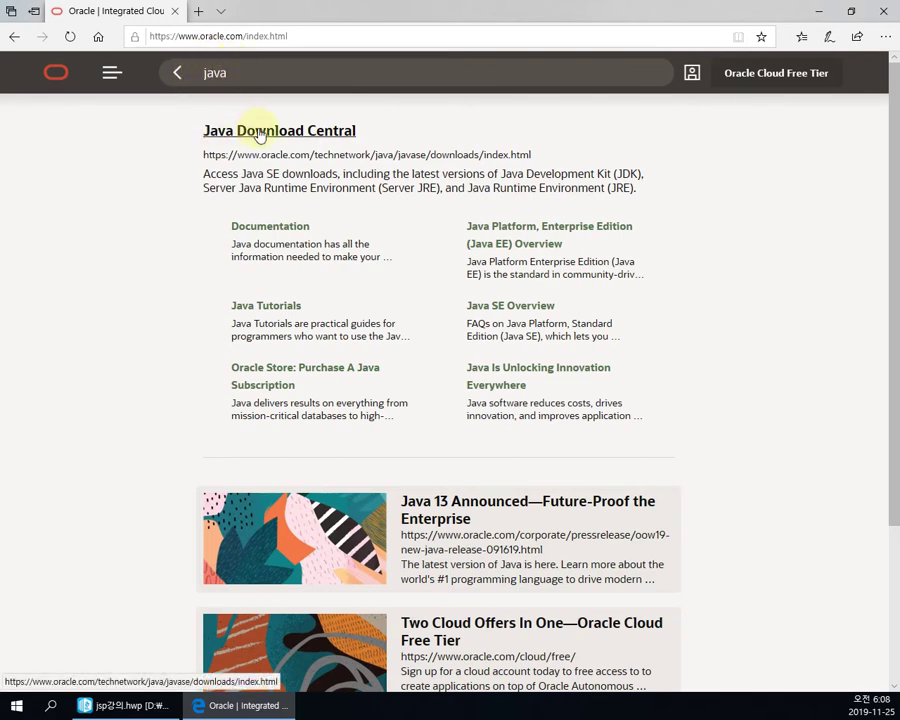
left_click(315, 134)
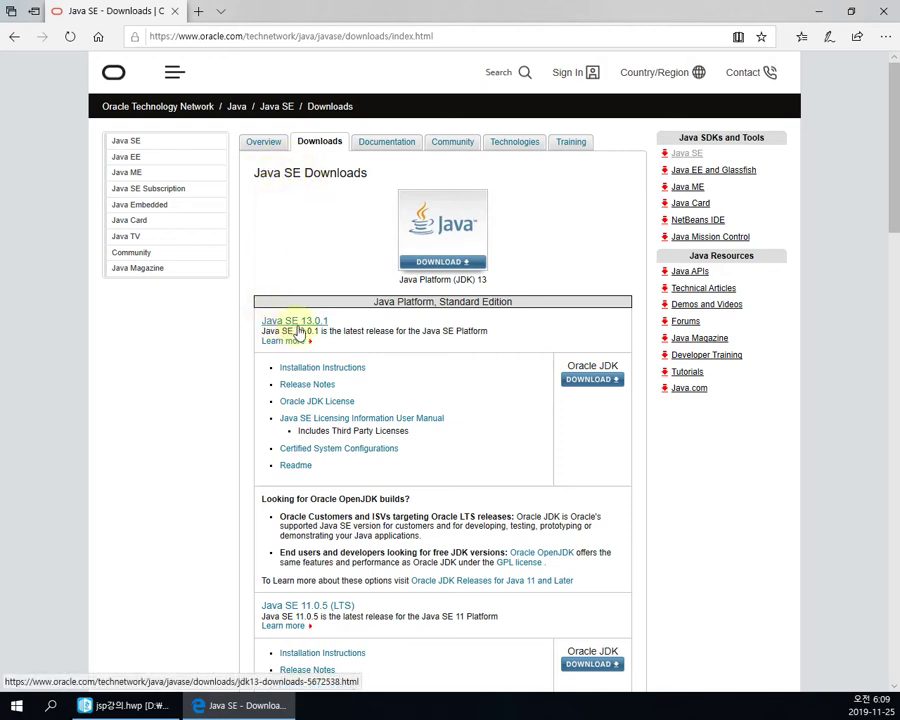
left_click(595, 381)
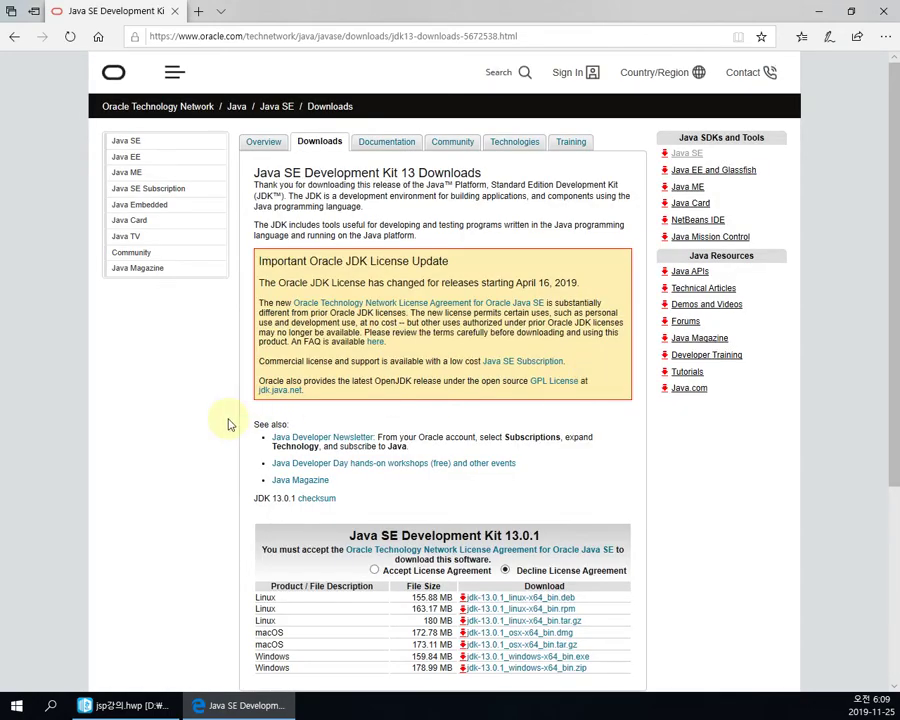
Accept the JDK 13.0.1 license agreement and download the Windows installer jdk-13.0.1_windows-x64_bin.exe
scroll(227, 422, "down", 3)
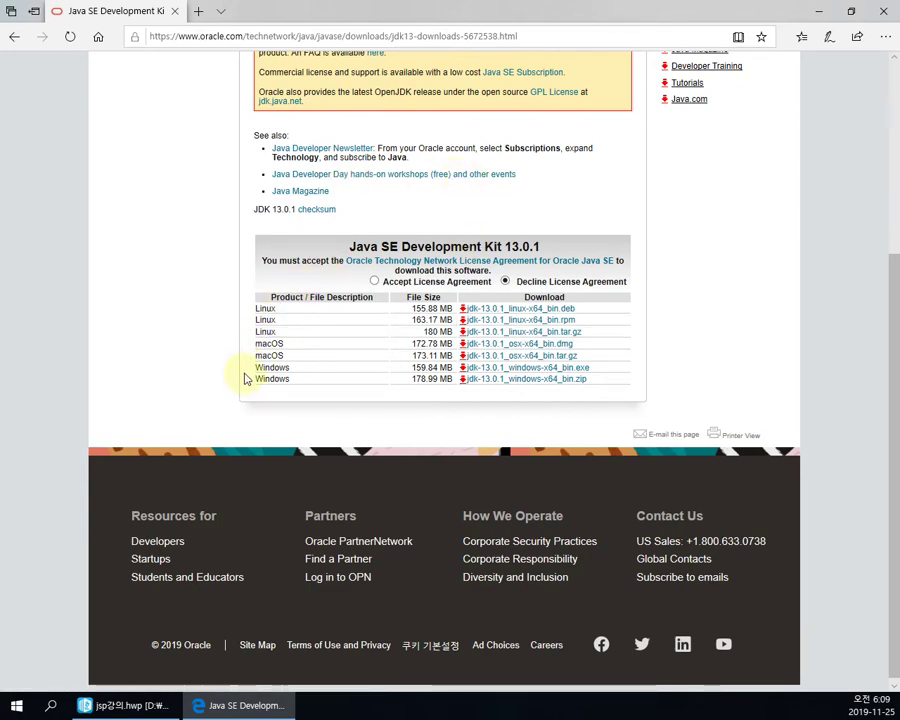
left_click_drag(242, 372, 446, 418)
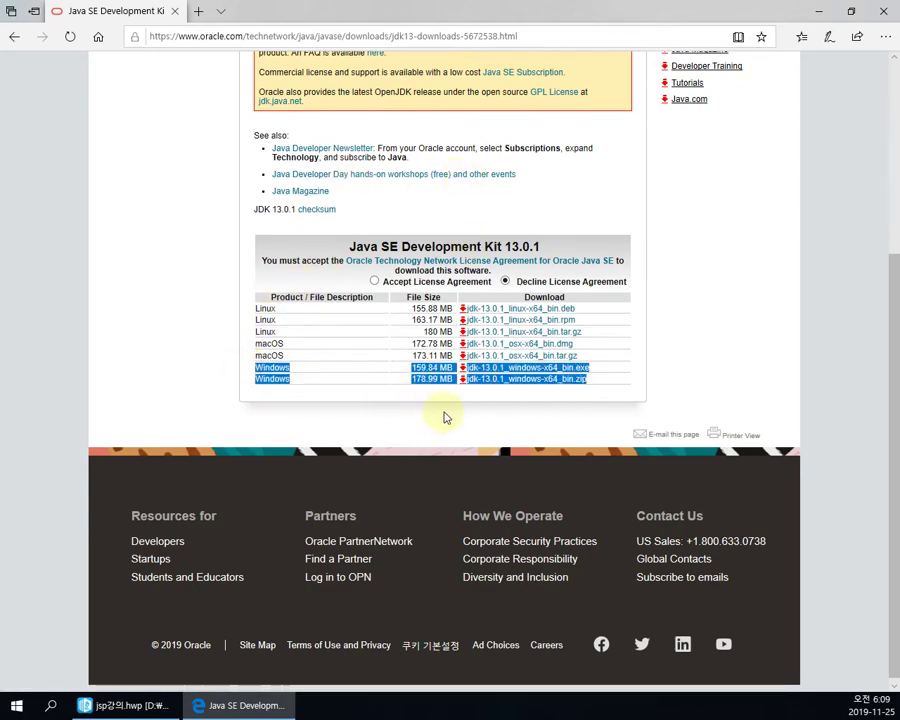
left_click(478, 411)
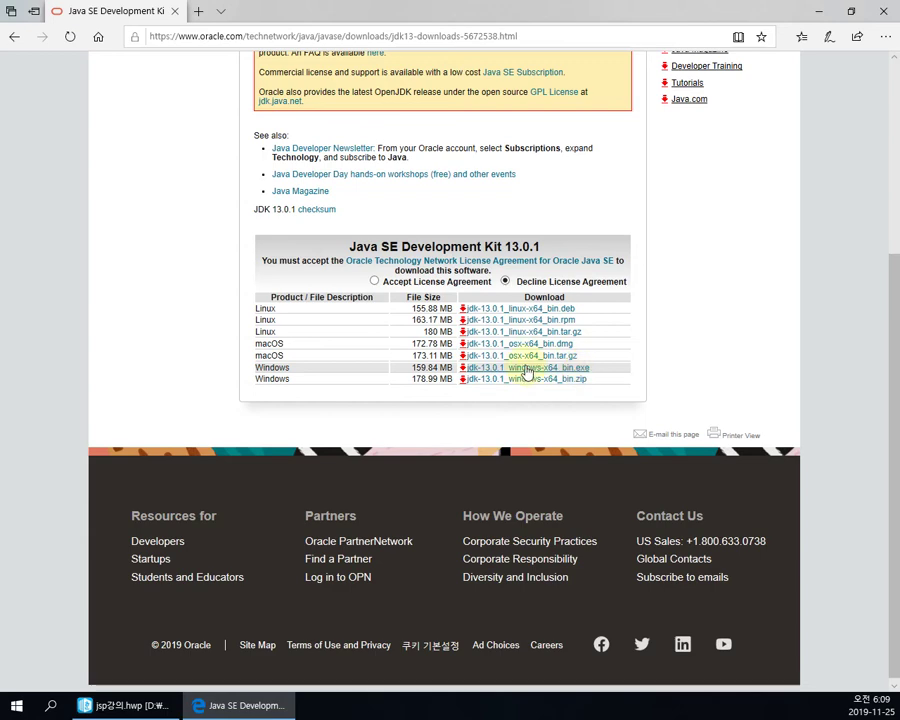
left_click(375, 282)
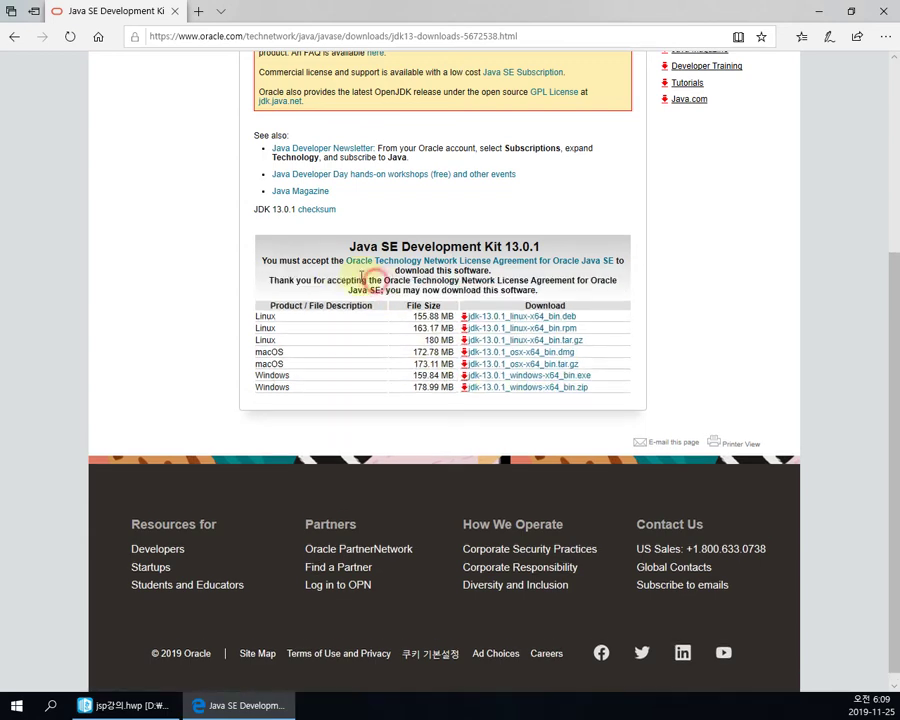
left_click(507, 378)
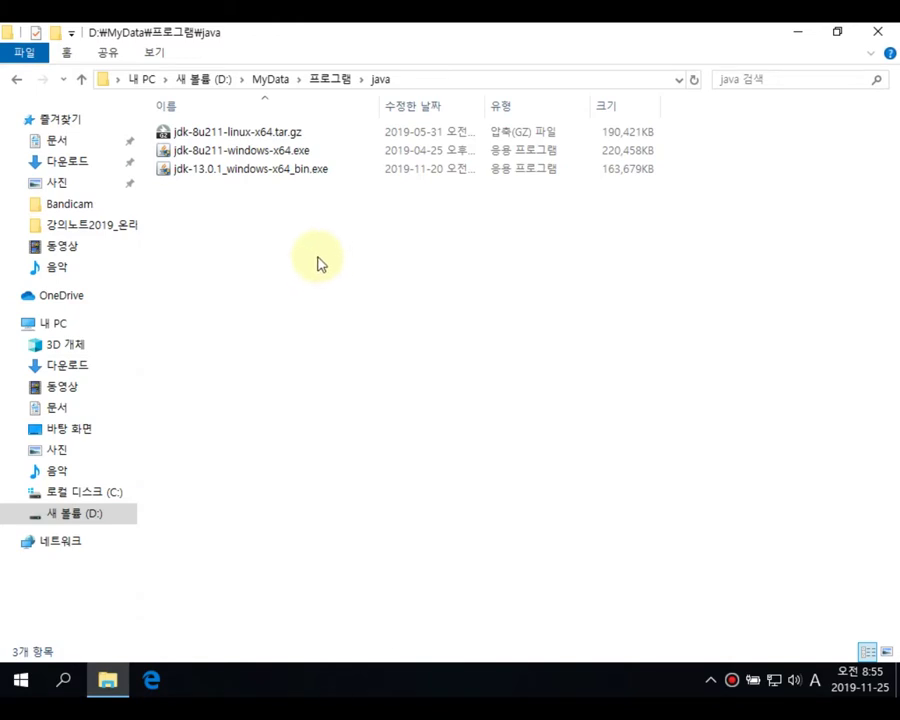
Run jdk-13.0.1_windows-x64_bin.exe from the java folder in File Explorer and proceed to the installer's destination folder settings
left_click(250, 170)
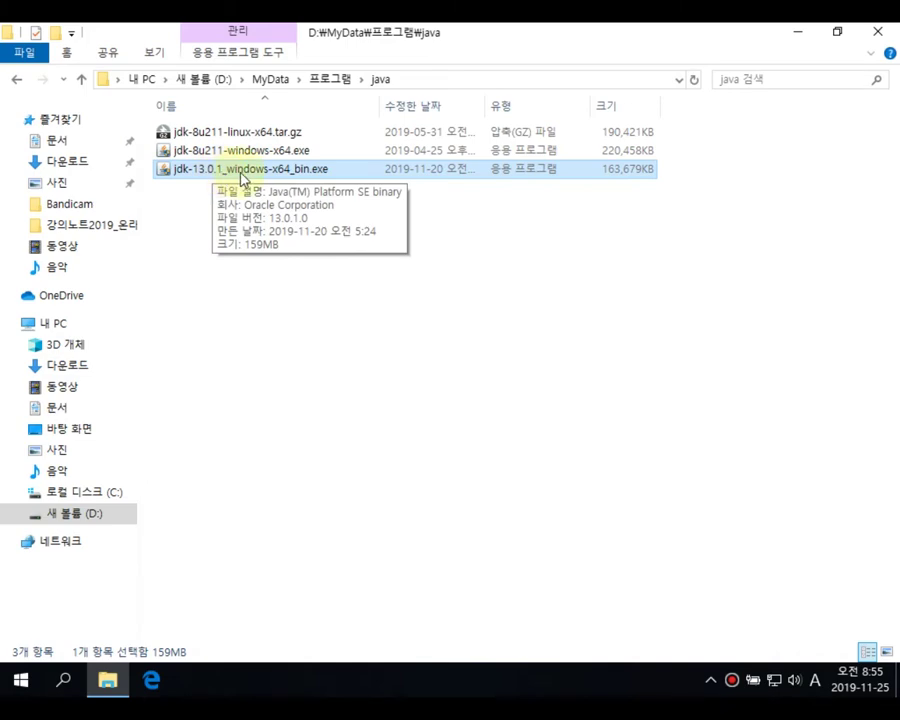
double_click(244, 172)
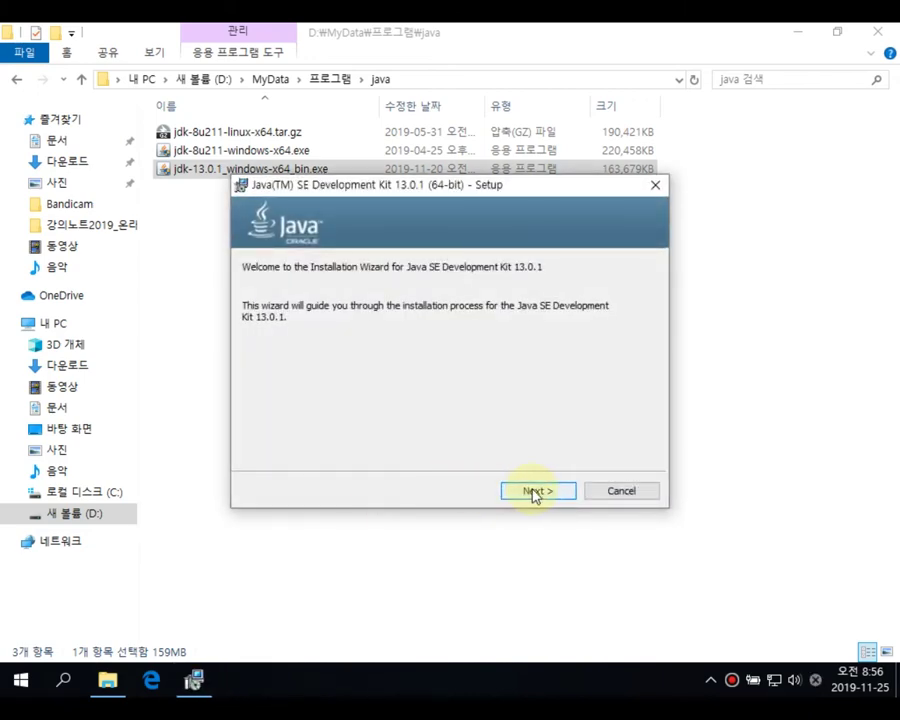
left_click(535, 490)
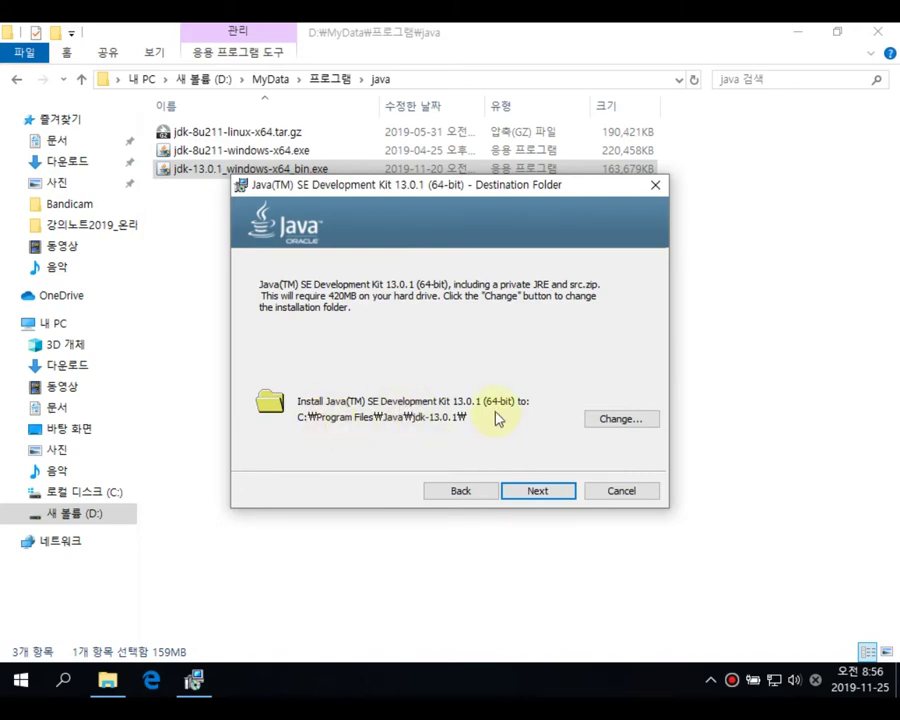
Install the JDK into a newly created folder C:\jdk13 and close the finished setup wizard
left_click(621, 419)
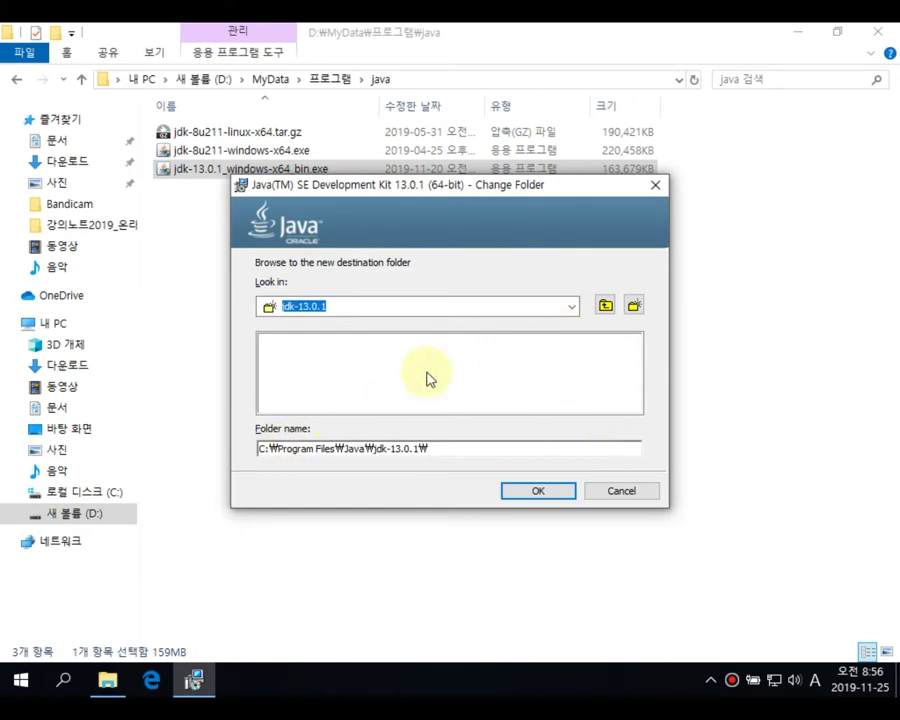
left_click(571, 306)
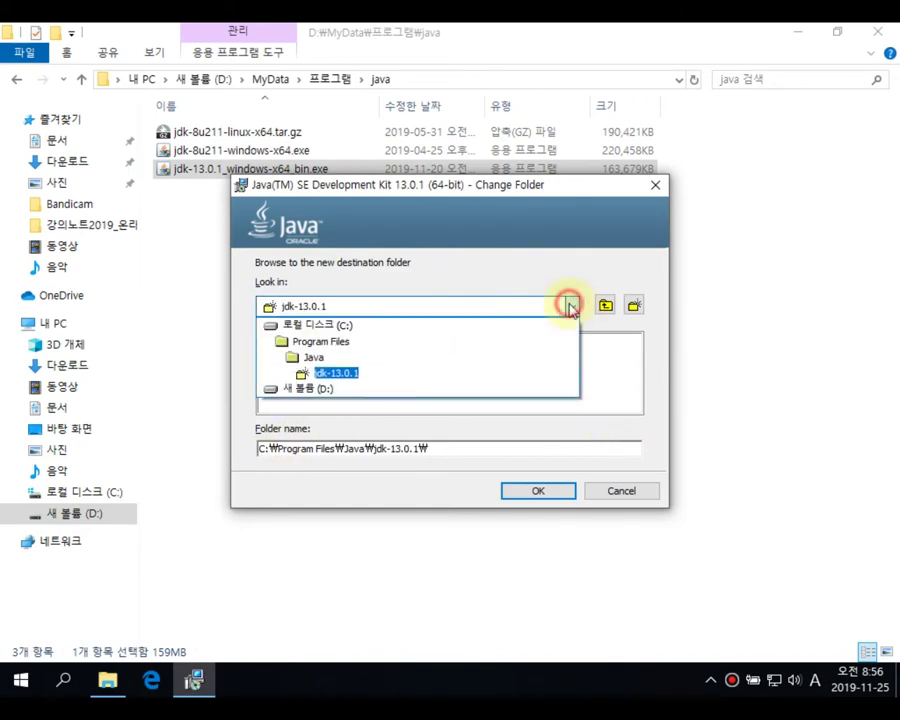
left_click(338, 325)
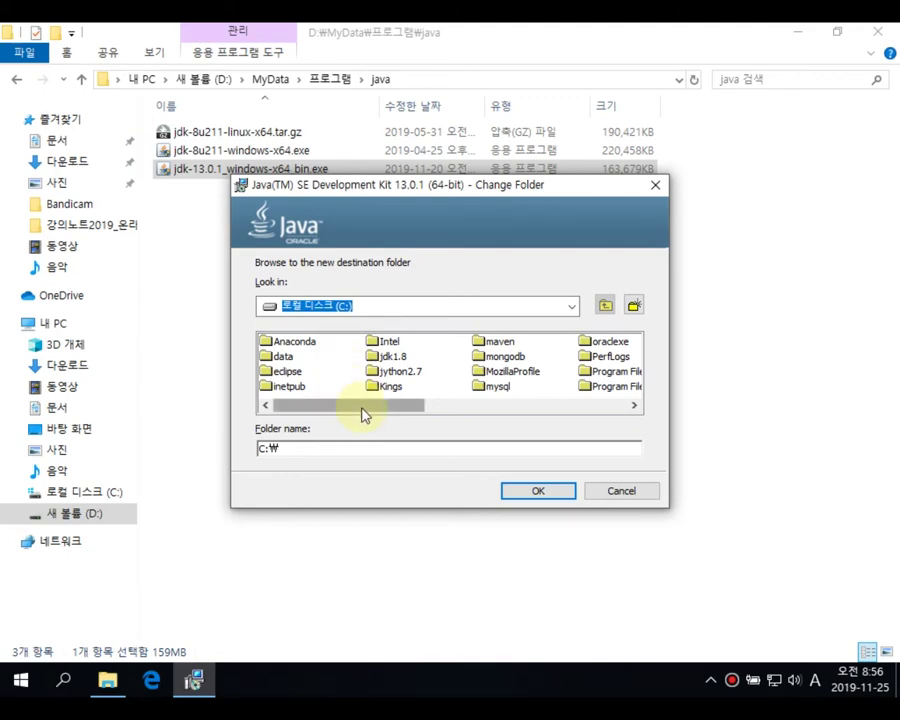
left_click(634, 305)
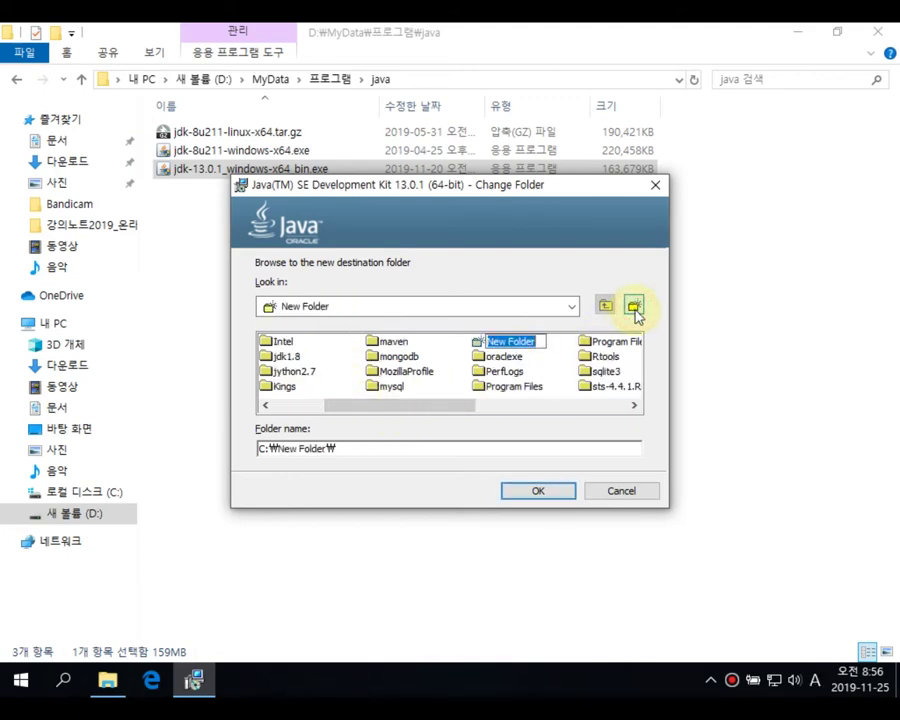
type("jdk")
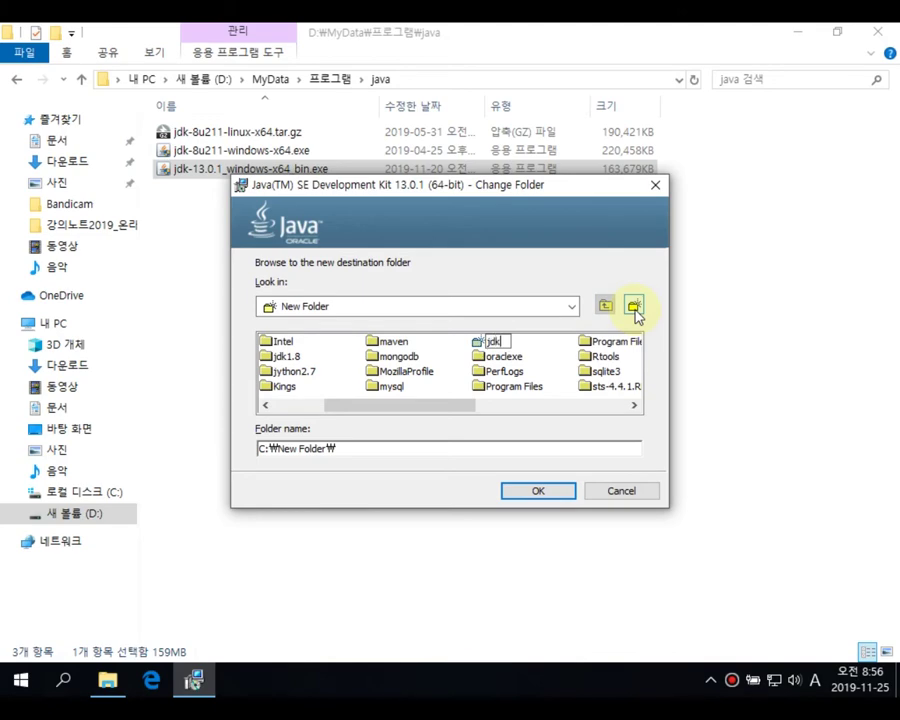
type("13")
key("Return")
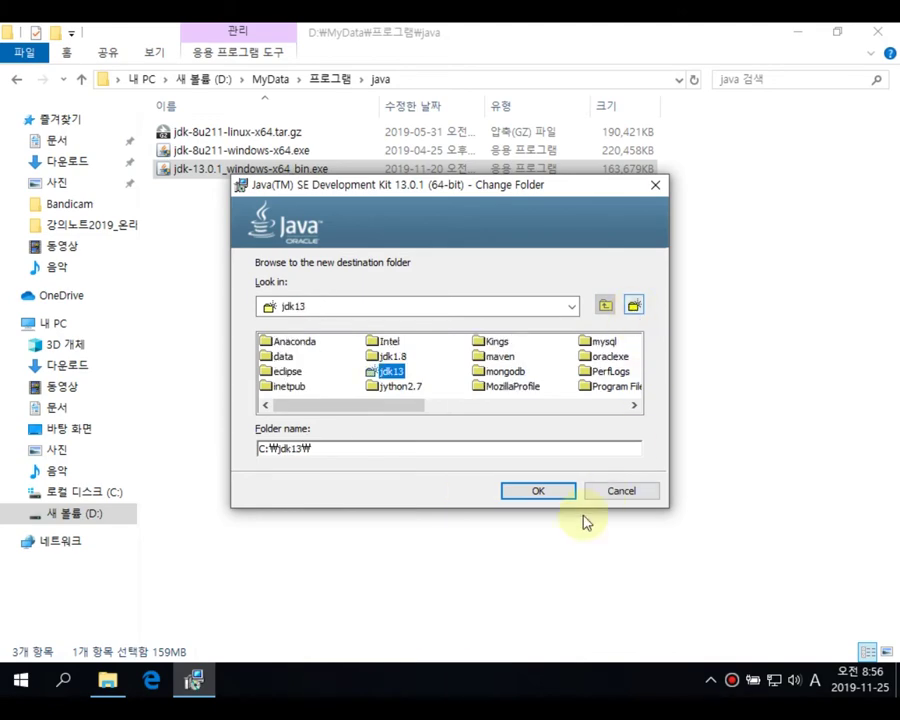
left_click(533, 493)
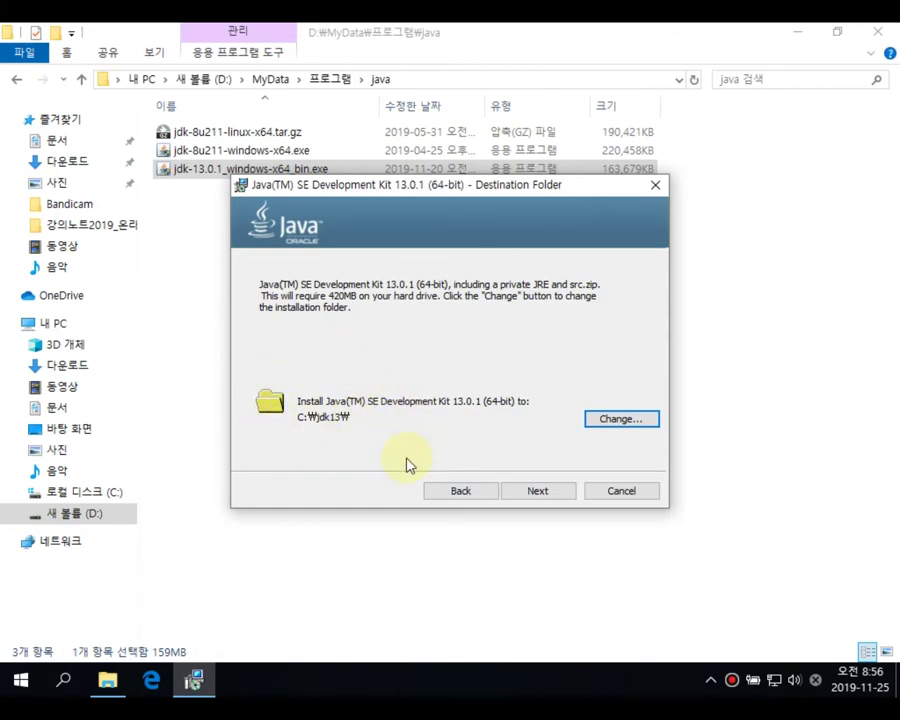
left_click(553, 494)
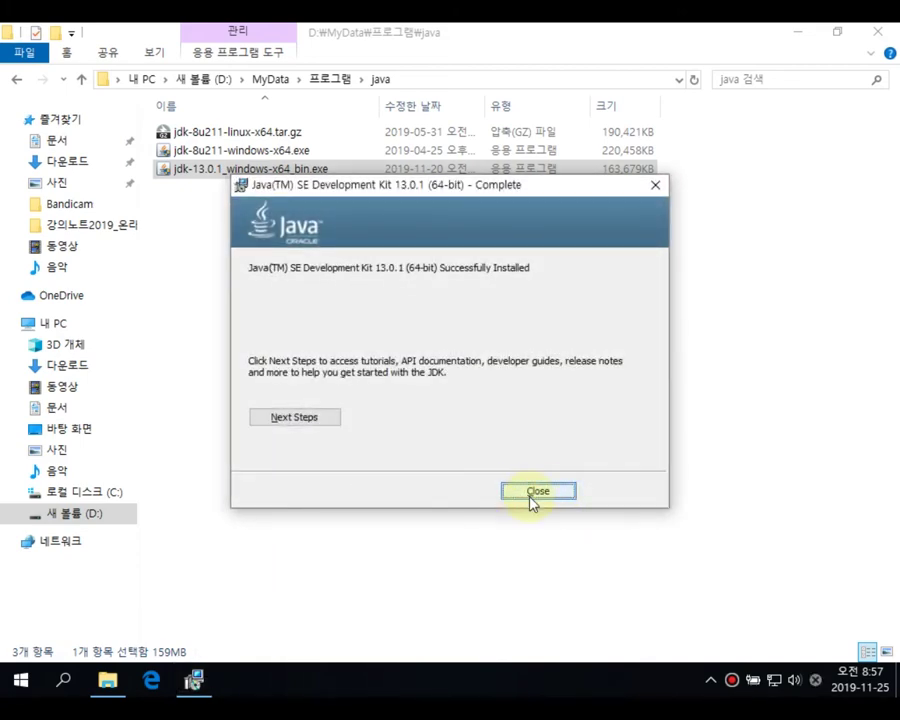
left_click(538, 491)
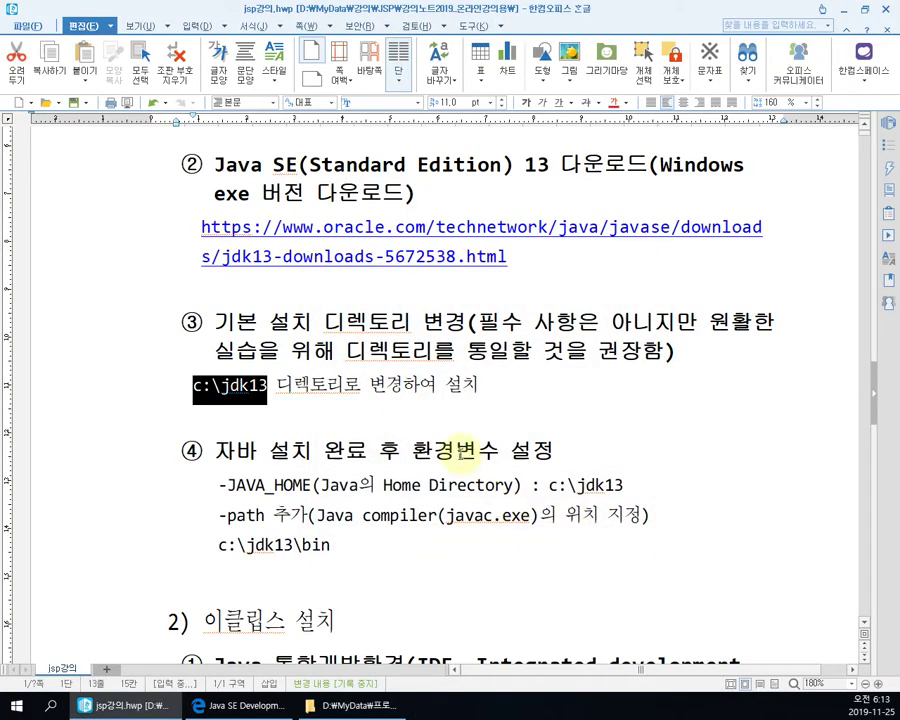
Review the JAVA_HOME and path environment variable instructions in the jsp강의.hwp lecture notes
left_click(542, 449)
scroll(455, 450, "down", 1)
scroll(455, 450, "down", 2)
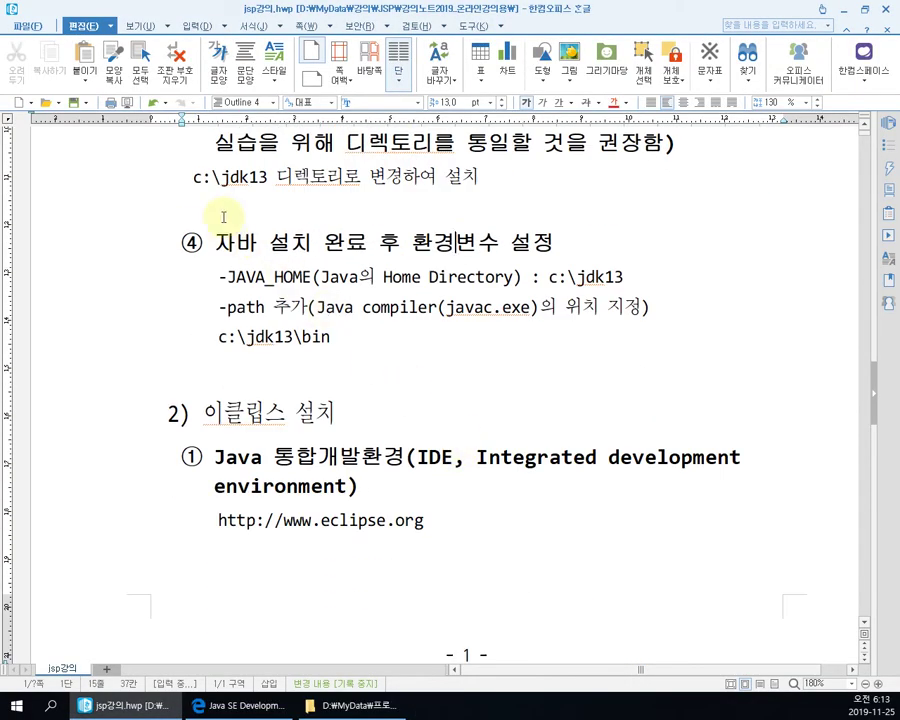
left_click_drag(215, 242, 559, 251)
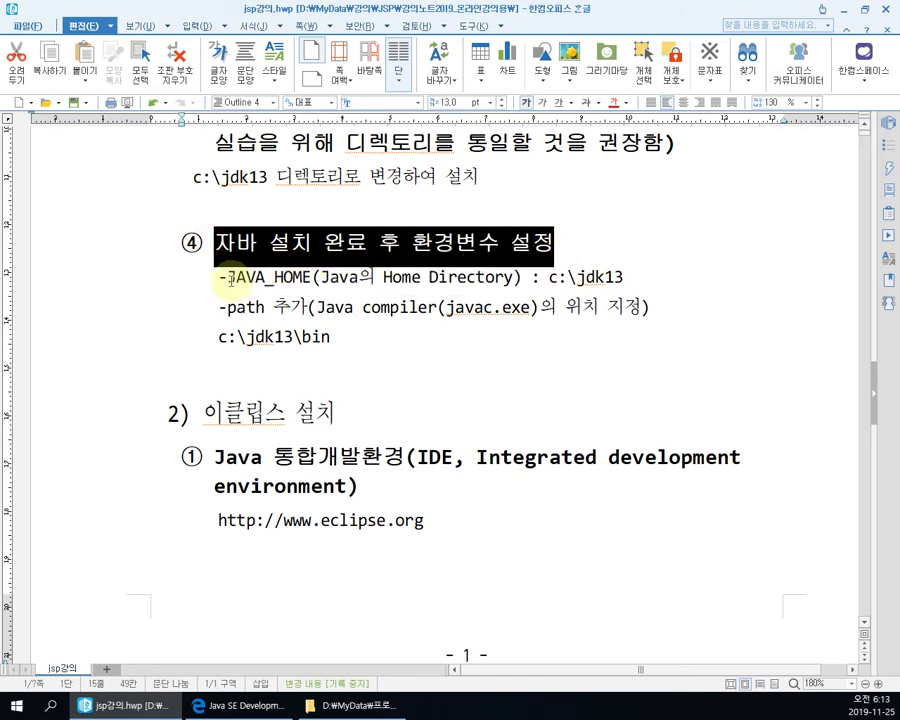
left_click_drag(227, 277, 292, 280)
left_click_drag(540, 277, 630, 284)
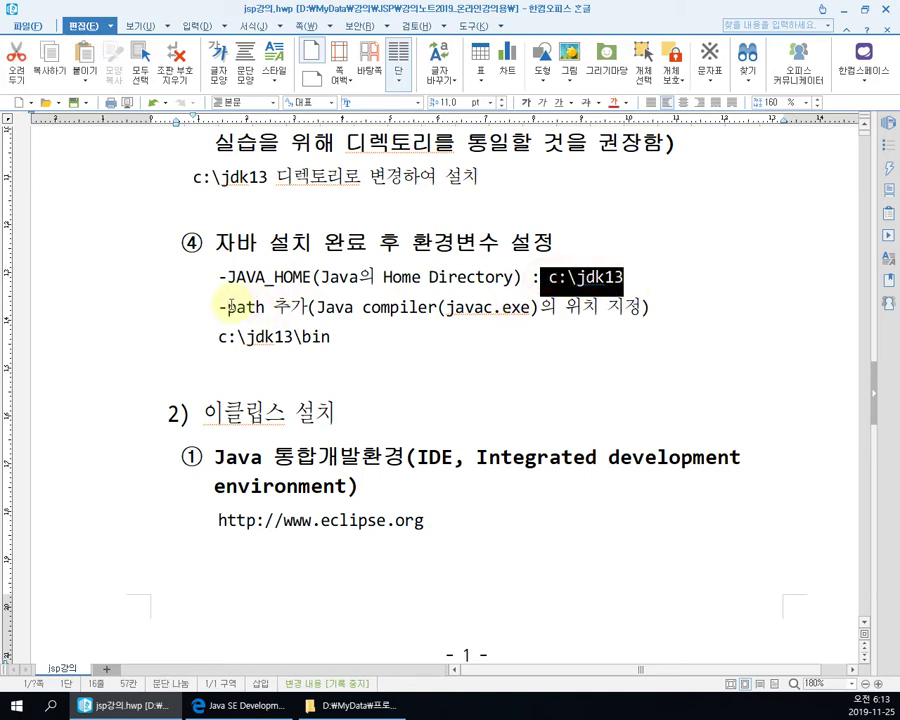
left_click_drag(228, 308, 306, 312)
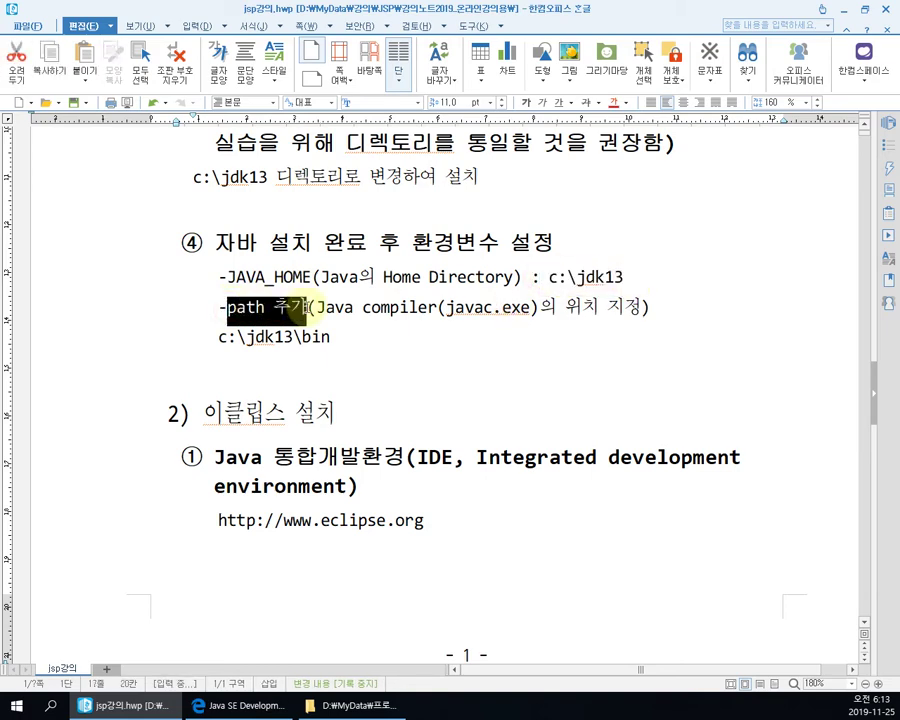
left_click_drag(218, 337, 336, 338)
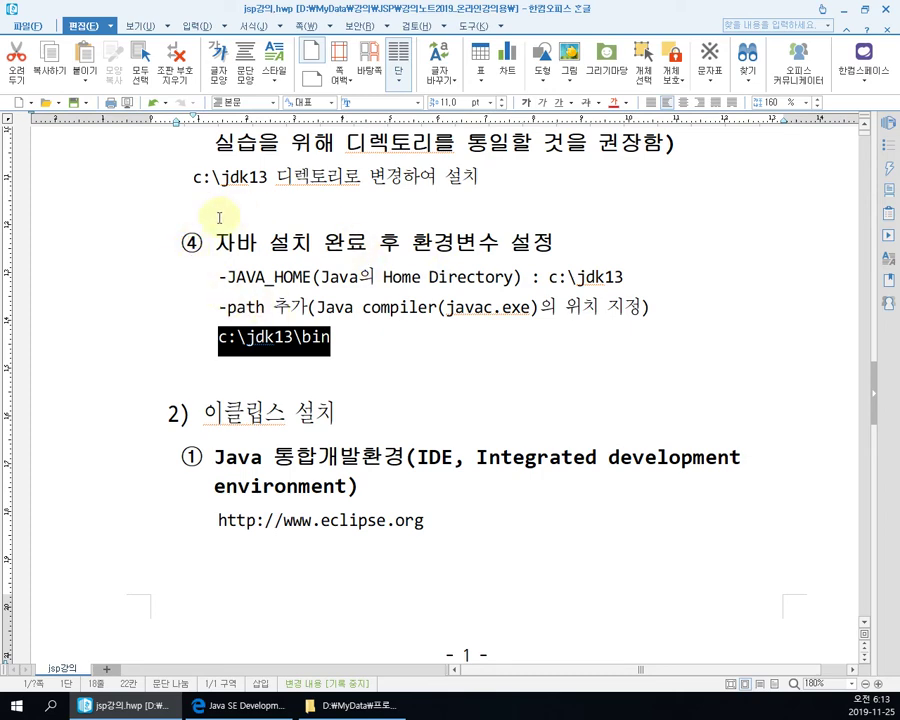
Switch to File Explorer and open the environment variables settings through the properties of 내 PC and the advanced system settings
left_click(382, 705)
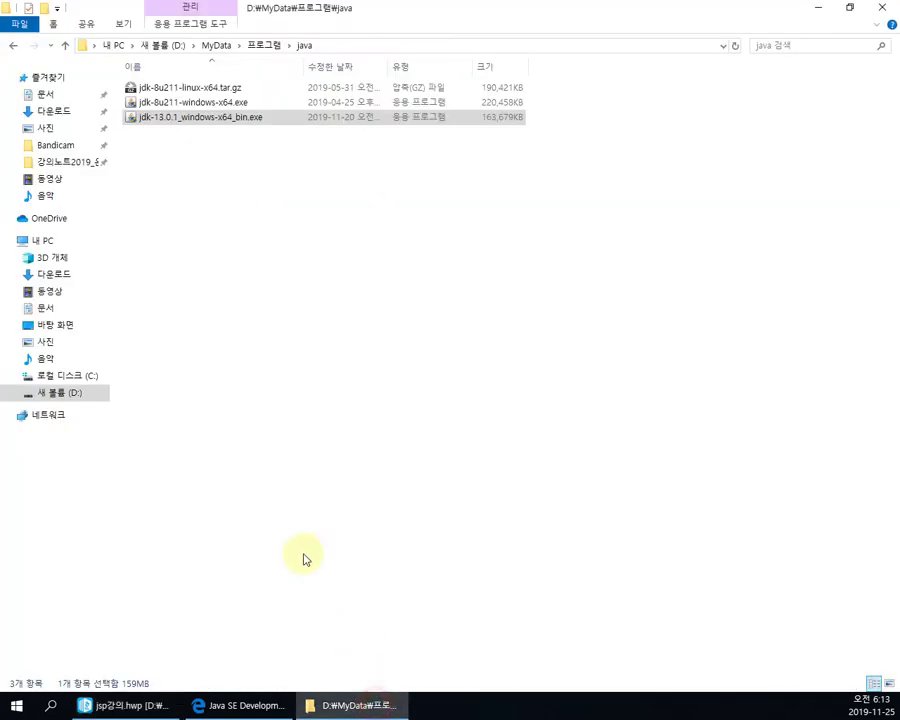
left_click(40, 242)
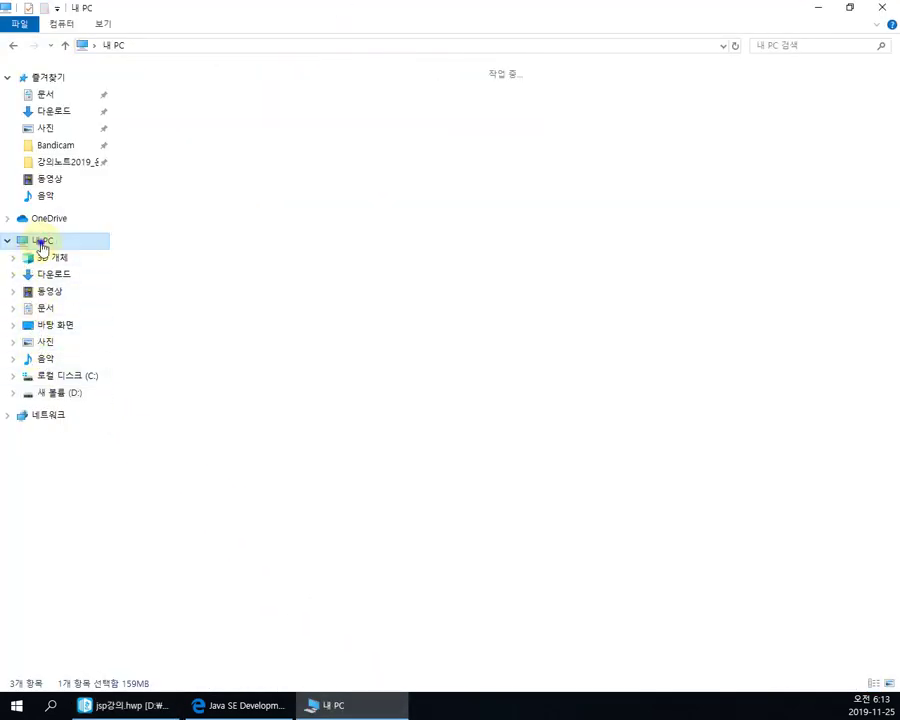
right_click(42, 247)
left_click(40, 427)
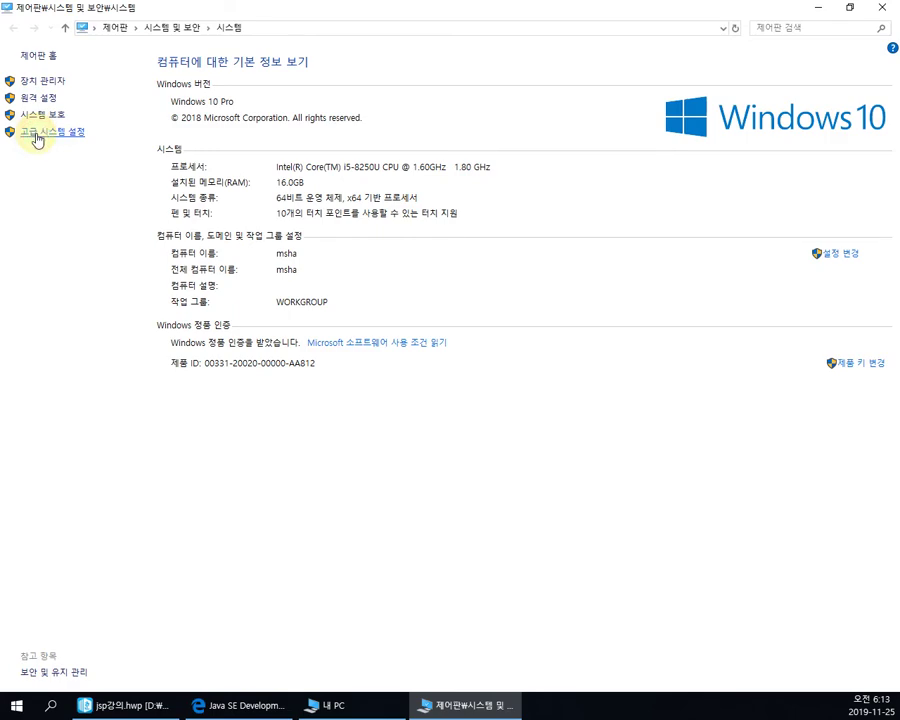
left_click(34, 135)
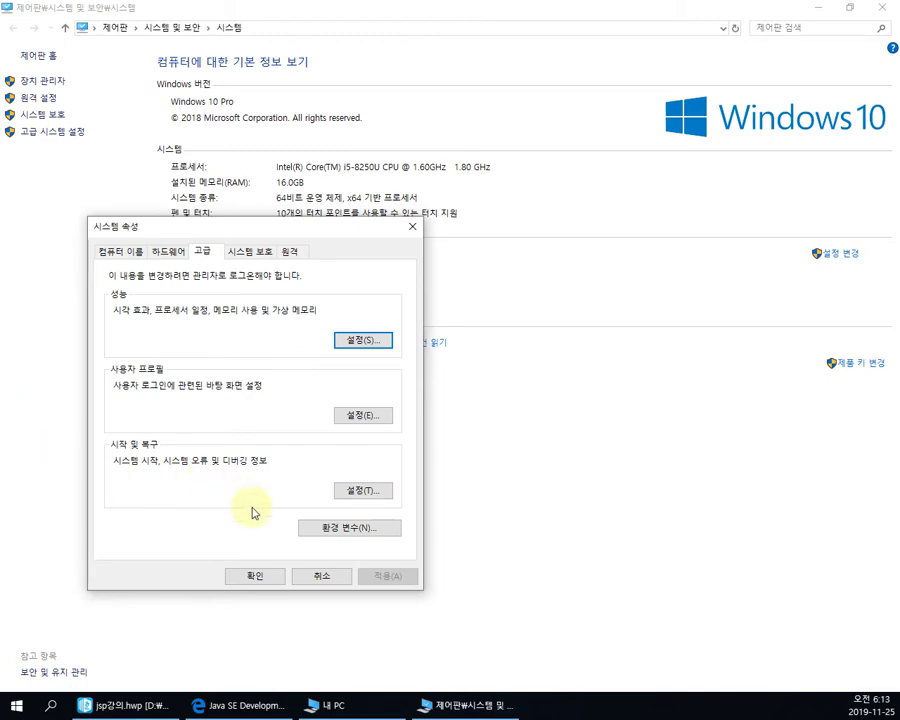
left_click(331, 527)
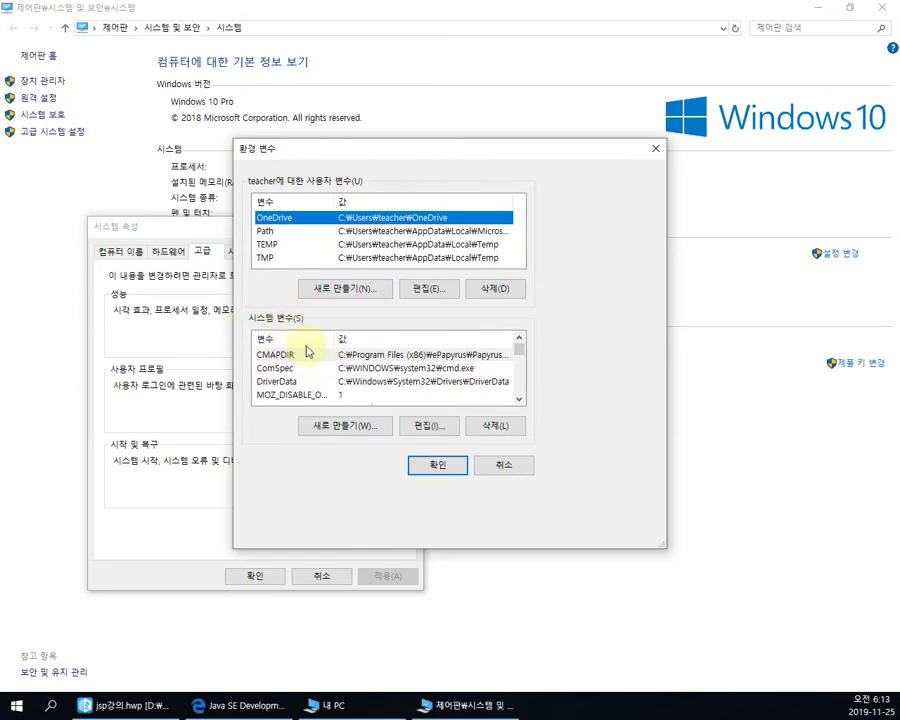
Start a new system variable and name it JAVA_HOME
mouse_move(520, 353)
left_mouse_down()
mouse_move(523, 373)
mouse_move(521, 362)
left_mouse_up()
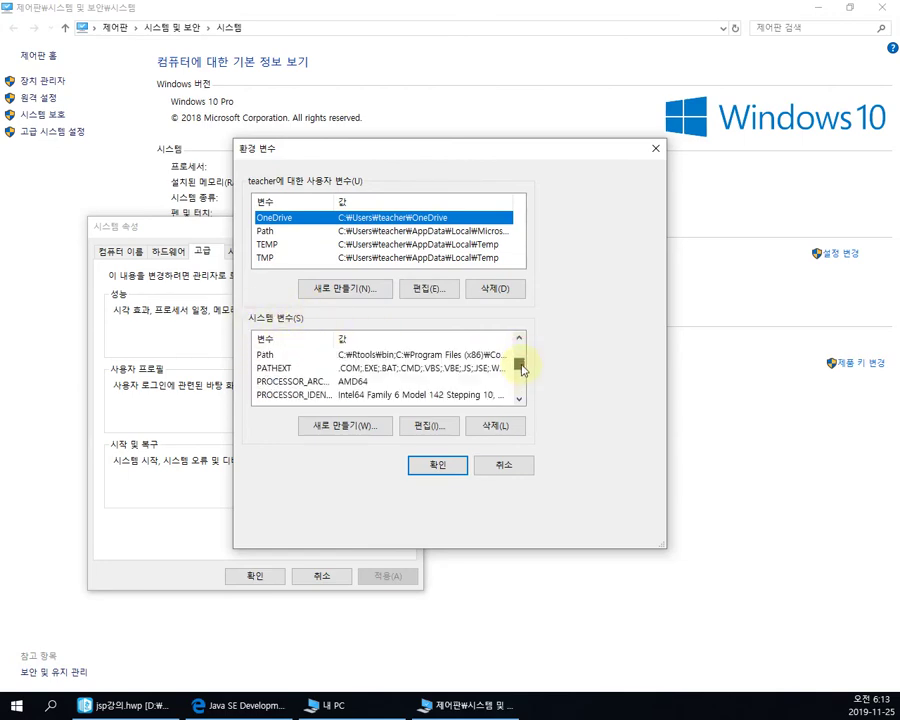
left_click(358, 427)
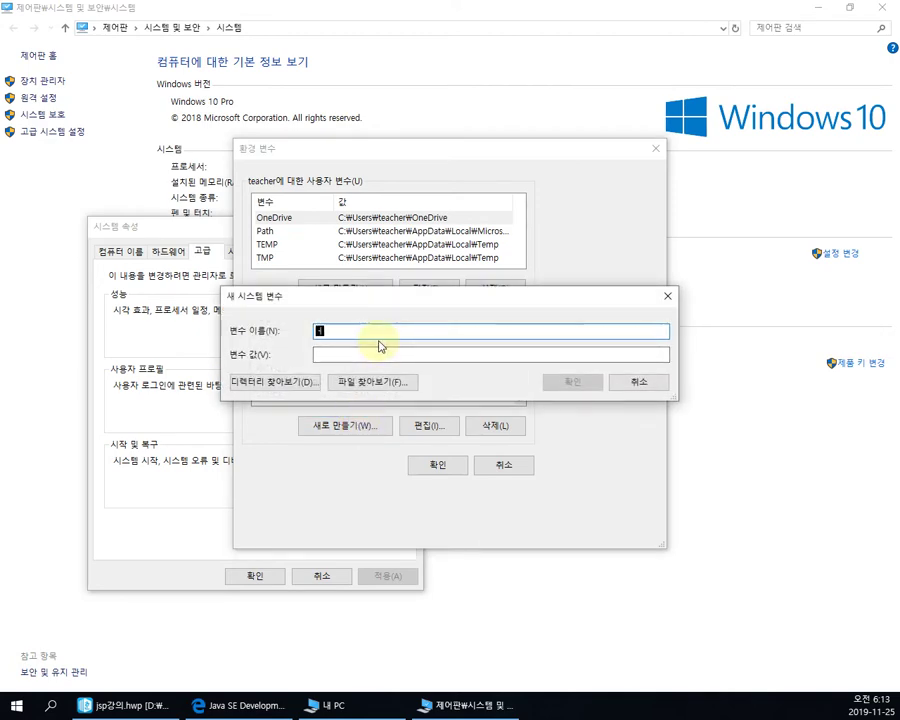
key("BackSpace")
type("J")
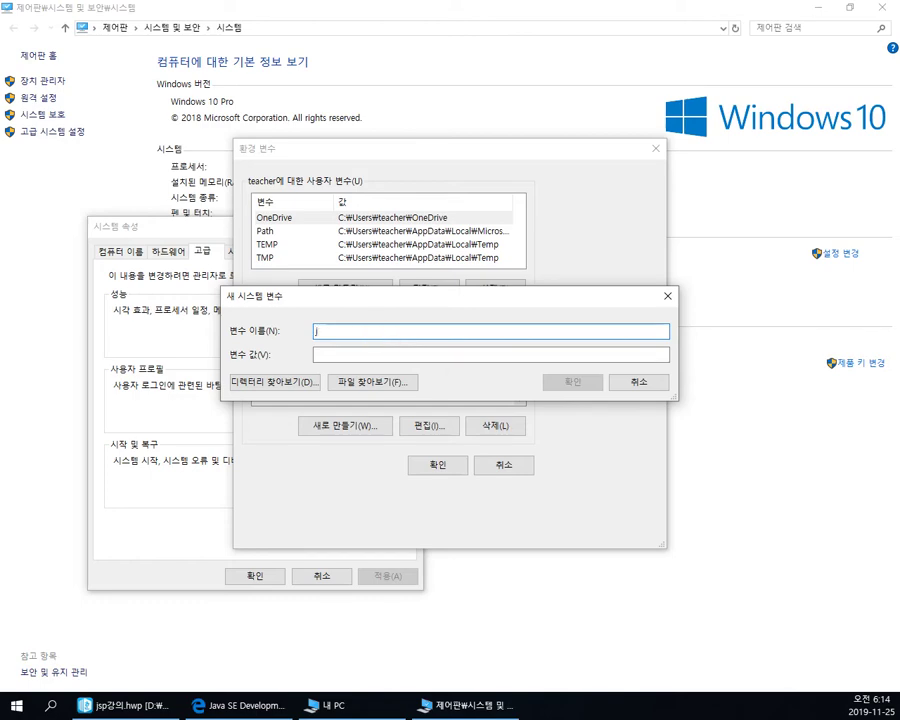
type("ava")
key("BackSpace")
key("BackSpace")
type("JAVA_HOME")
left_click(322, 355)
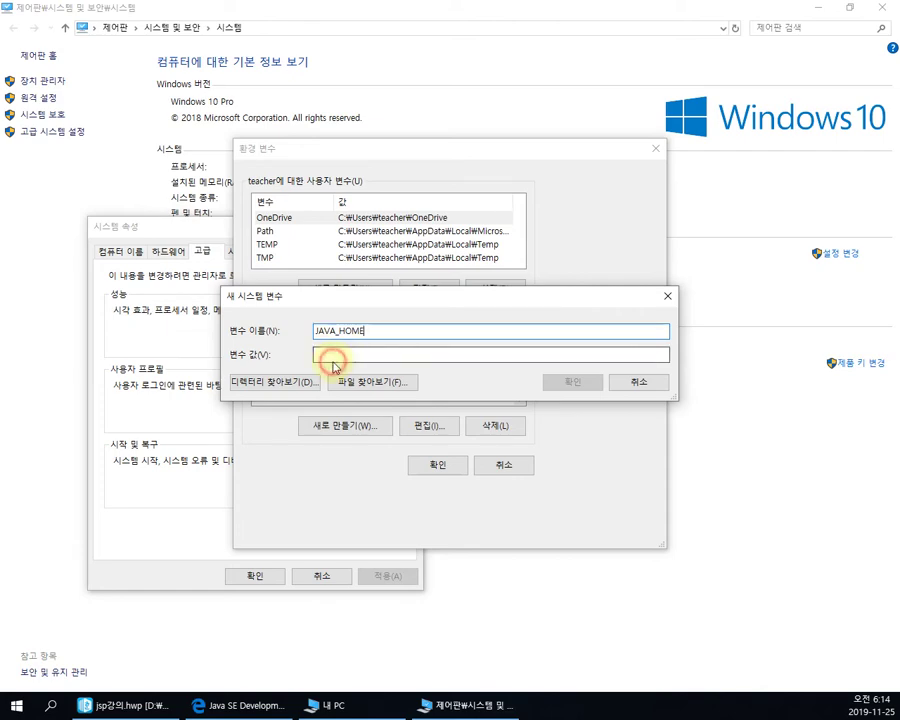
Set the JAVA_HOME value to the C:\jdk13 folder by browsing the local disk, and save the new system variable
left_click(268, 382)
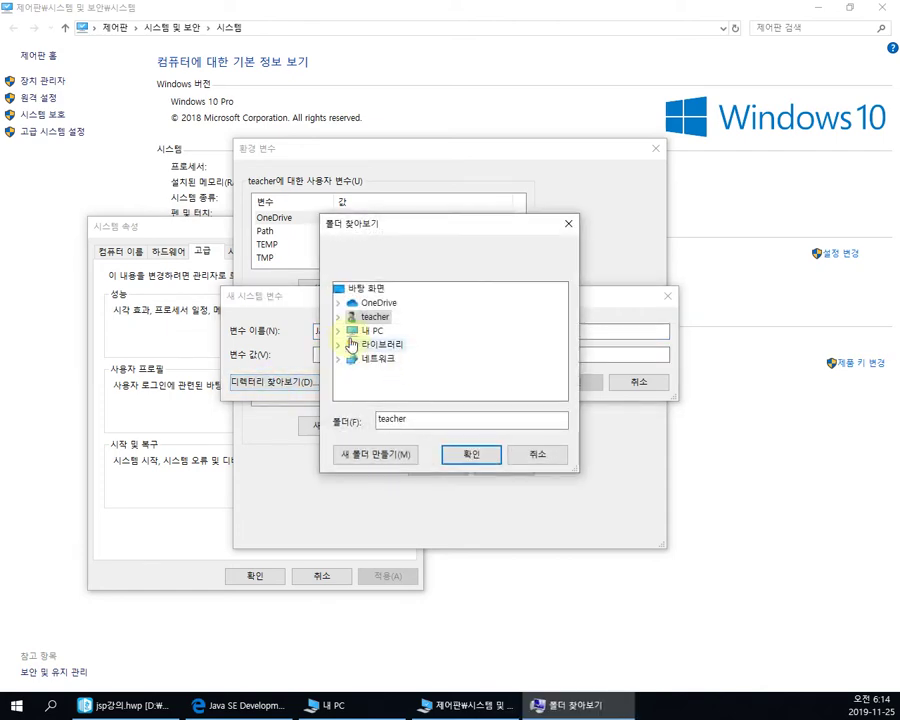
scroll(402, 346, "down", 2)
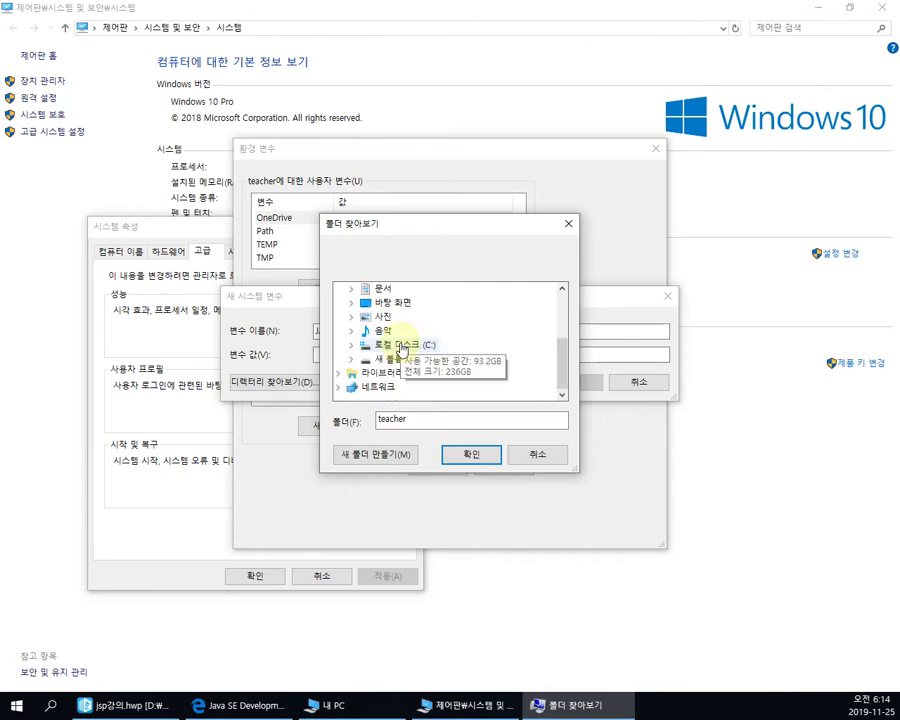
left_click(407, 347)
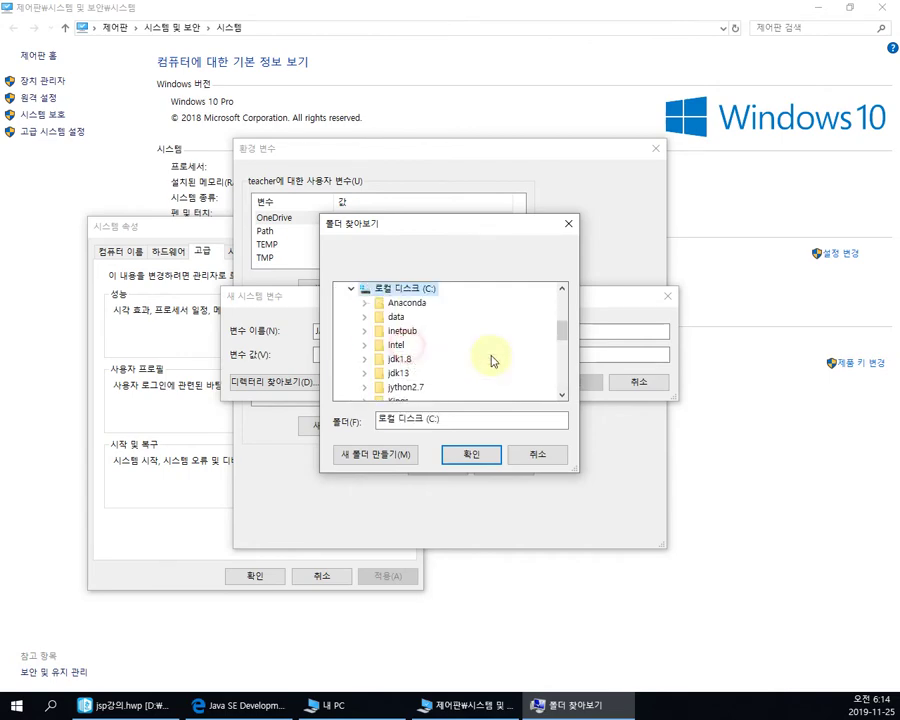
left_click(400, 373)
left_click(470, 460)
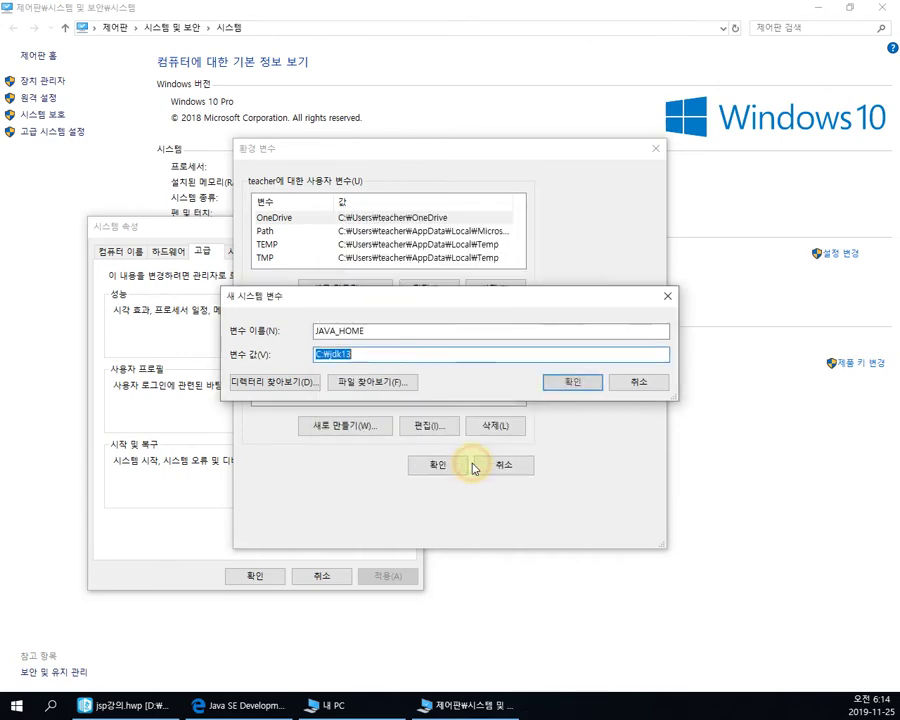
left_click(394, 331)
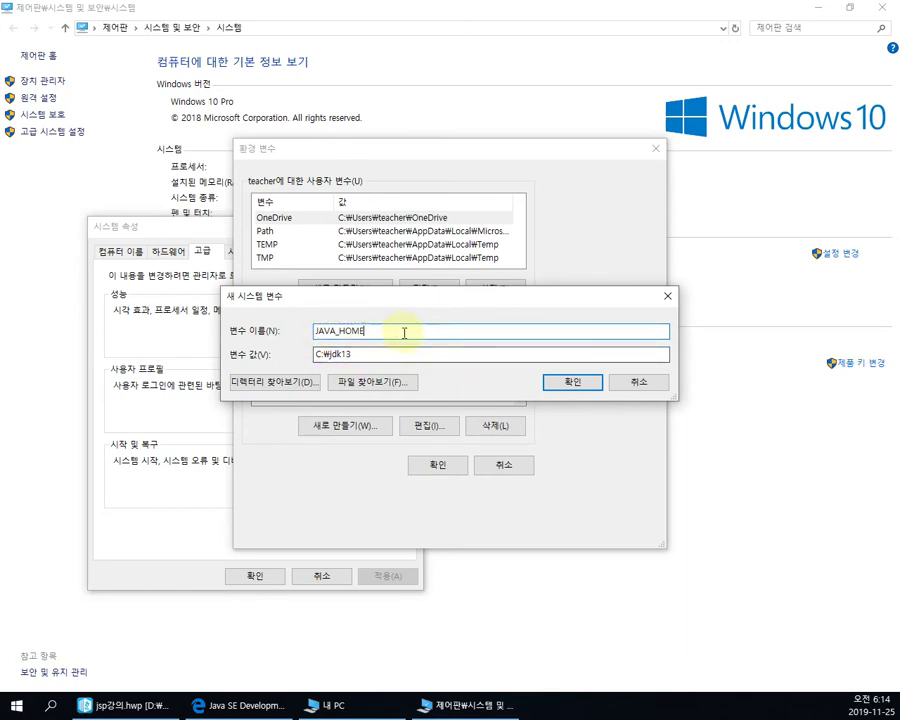
left_click(318, 355)
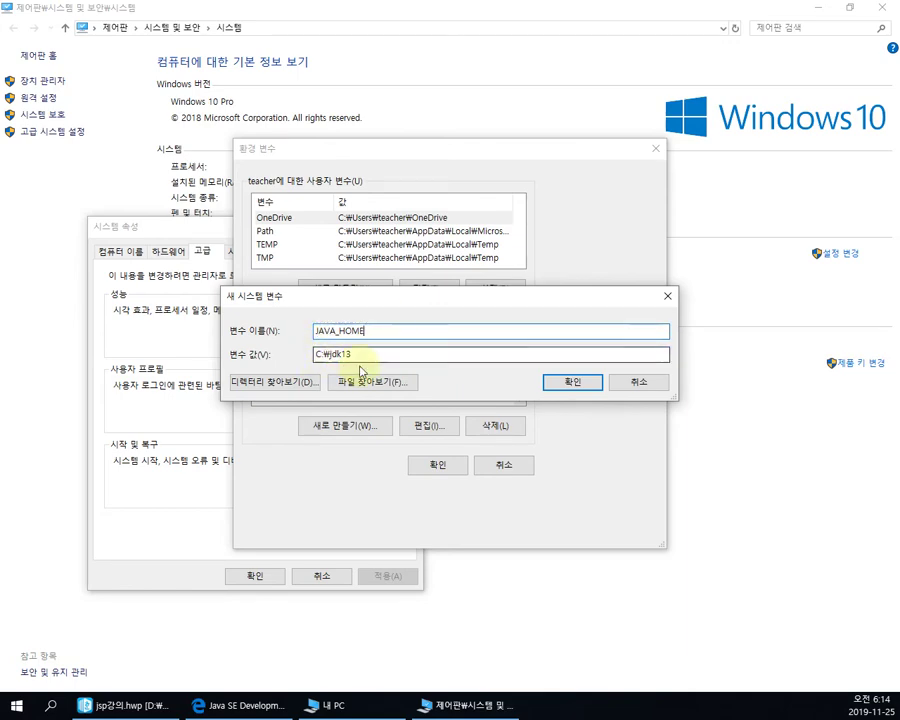
left_click(568, 381)
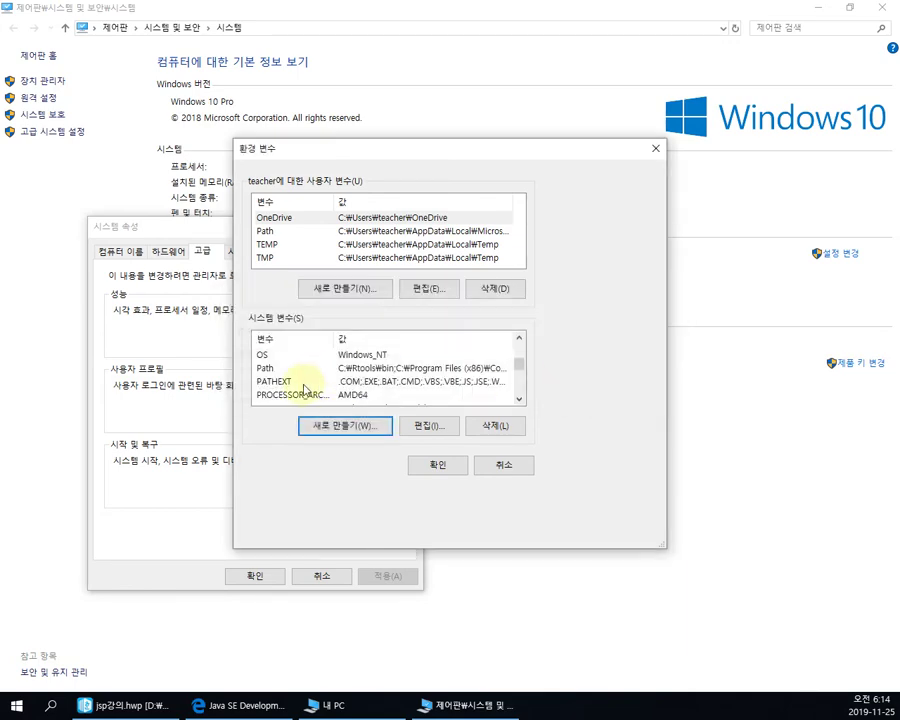
Find the JAVA_HOME entry in the system variables list and check its value
left_click(343, 383)
scroll(345, 385, "down", 2)
scroll(355, 390, "up", 5)
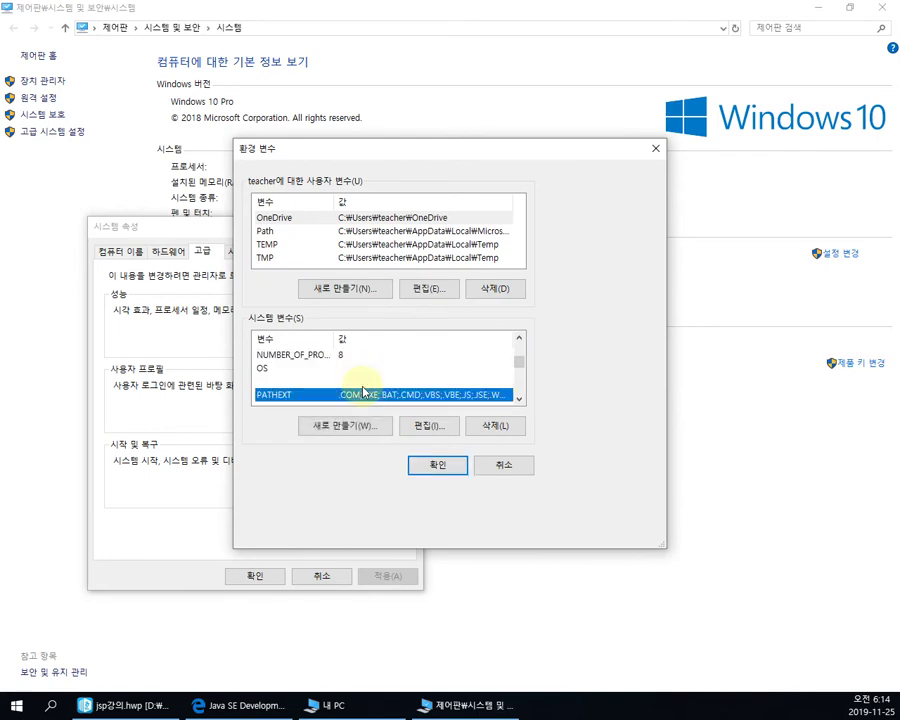
left_click(368, 396)
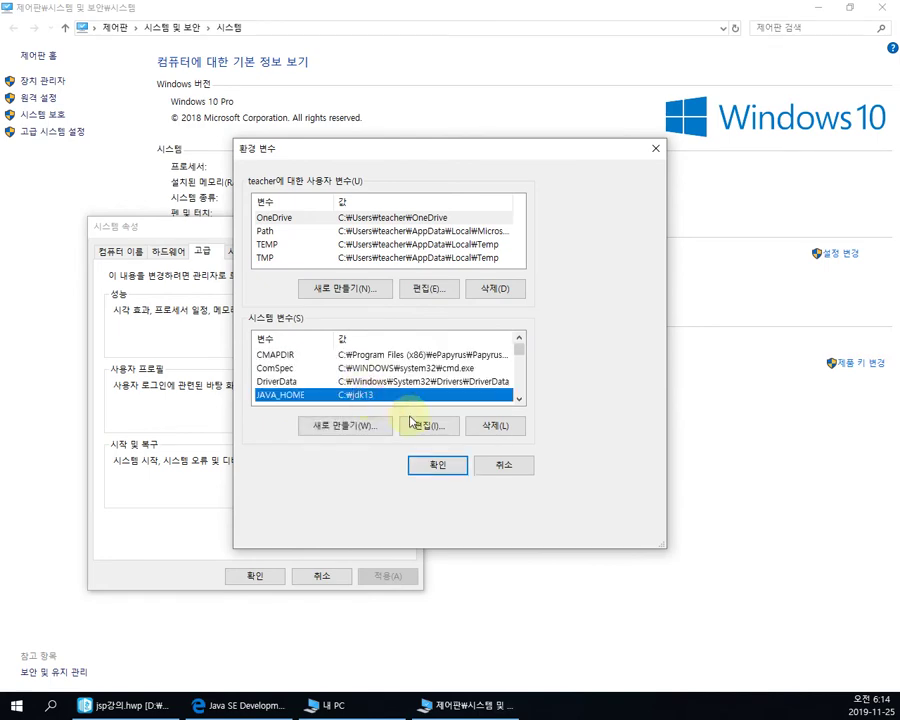
Edit the system Path variable and add a new entry for the C:\jdk13\bin folder by browsing to it
scroll(455, 393, "down", 2)
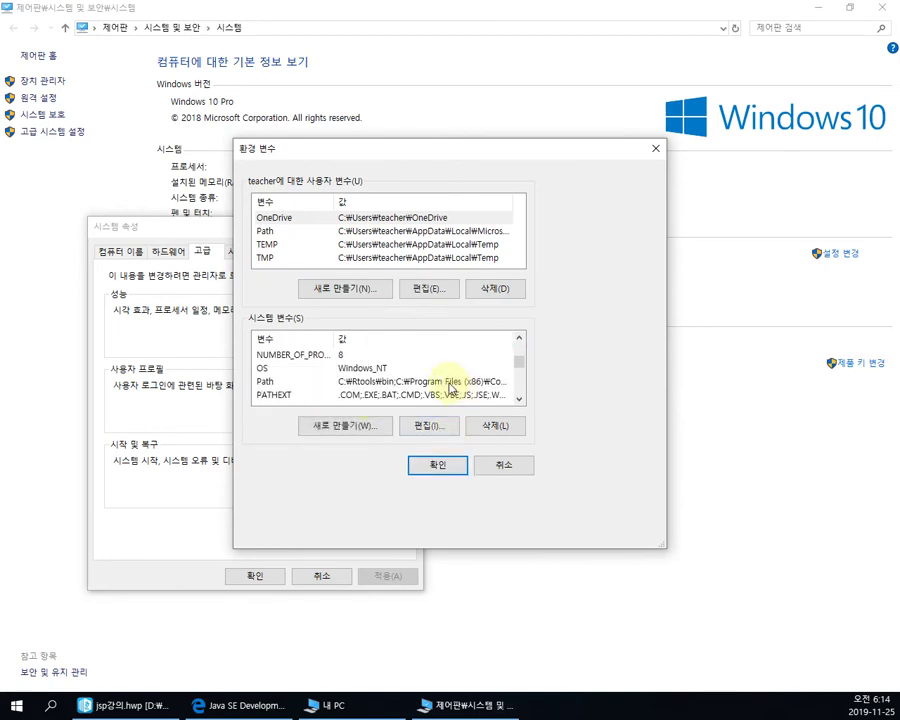
left_click(307, 387)
left_click(423, 430)
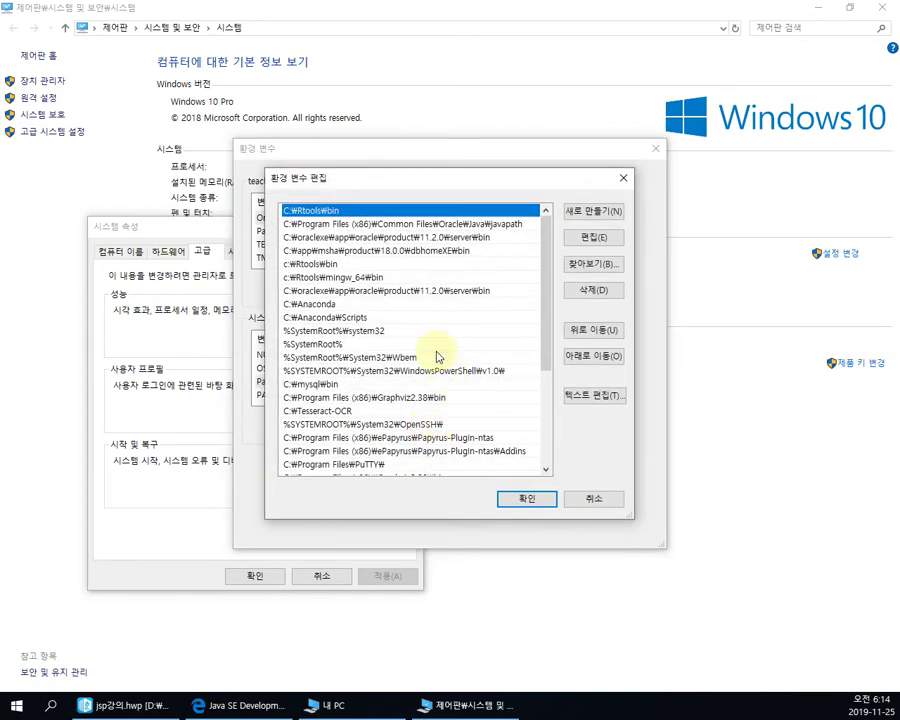
left_click(595, 212)
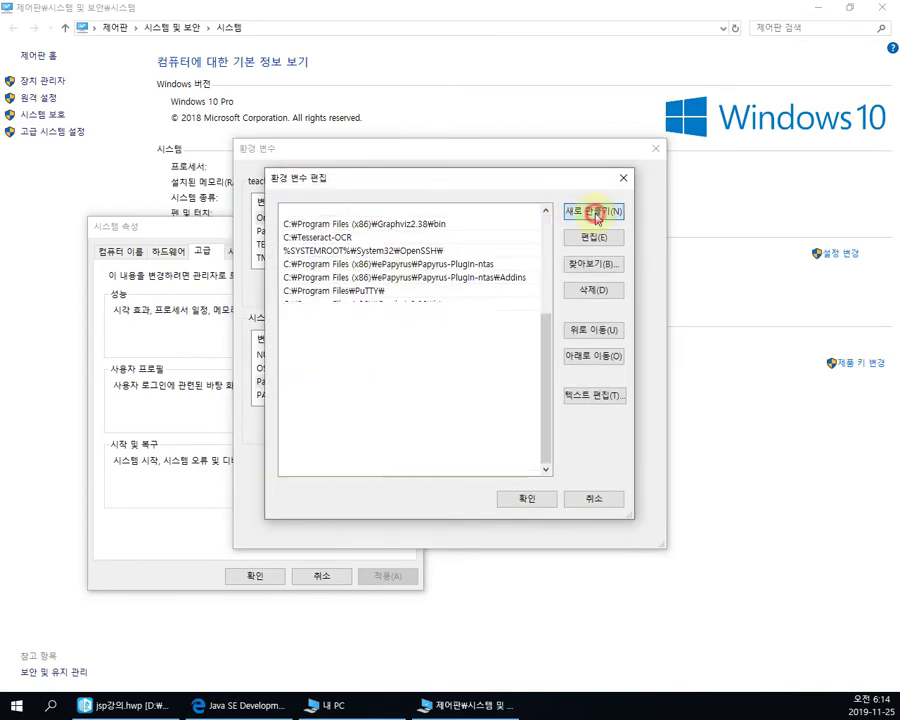
left_click(595, 263)
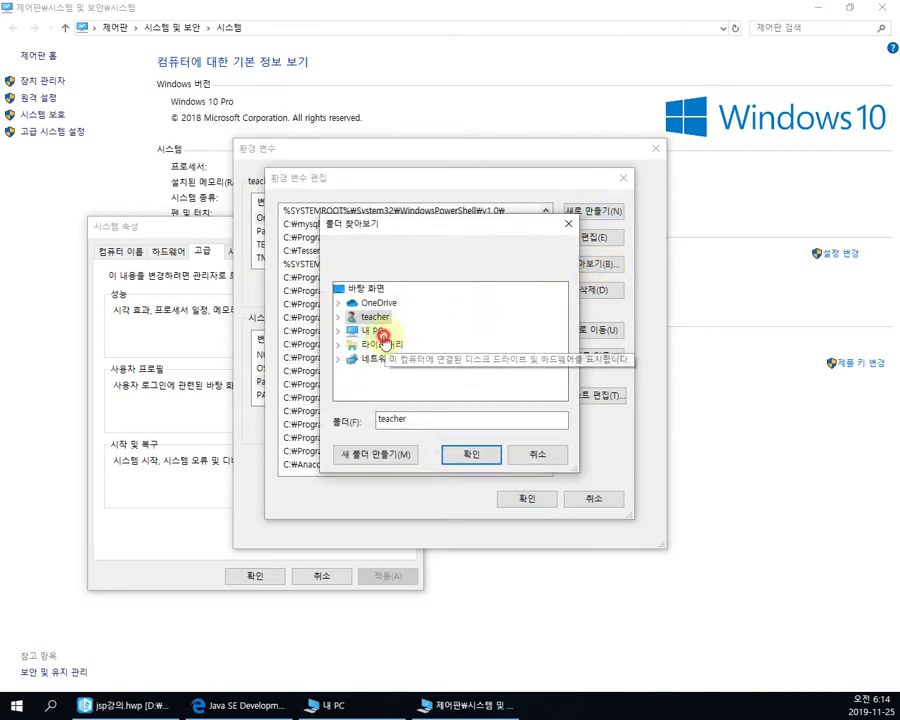
left_click(383, 340)
left_click(425, 343)
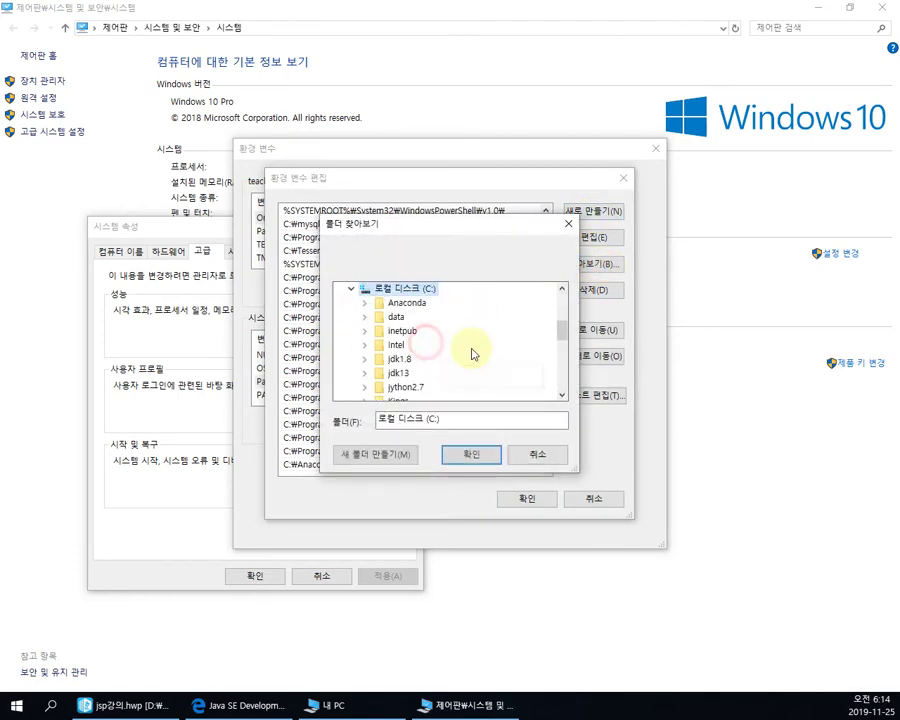
double_click(399, 374)
left_click(411, 320)
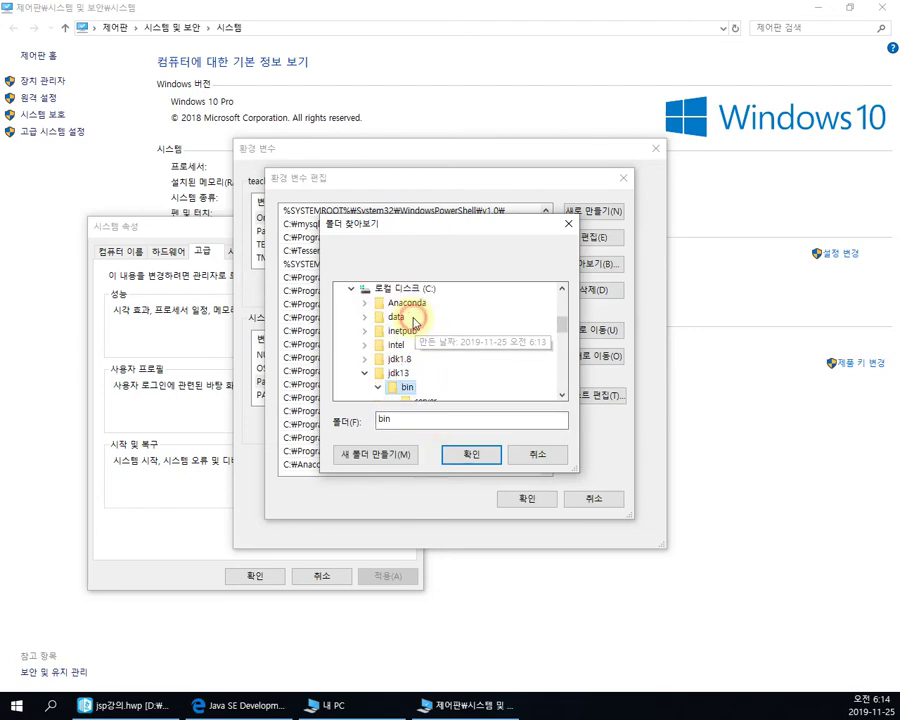
left_click(470, 454)
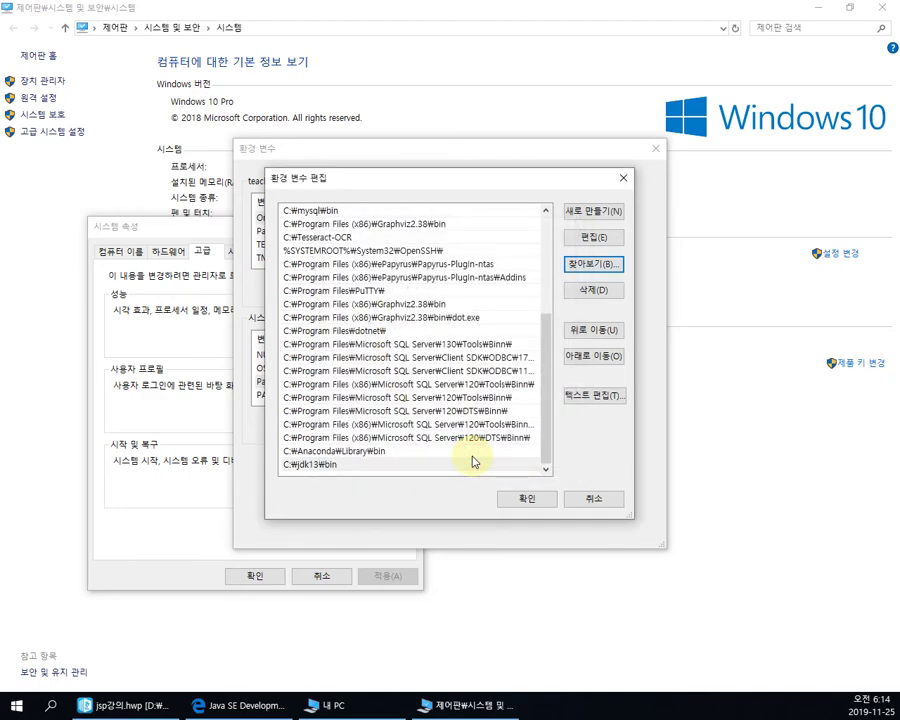
Confirm the edited Path entries and accept the environment variables and system properties settings
left_click(285, 466)
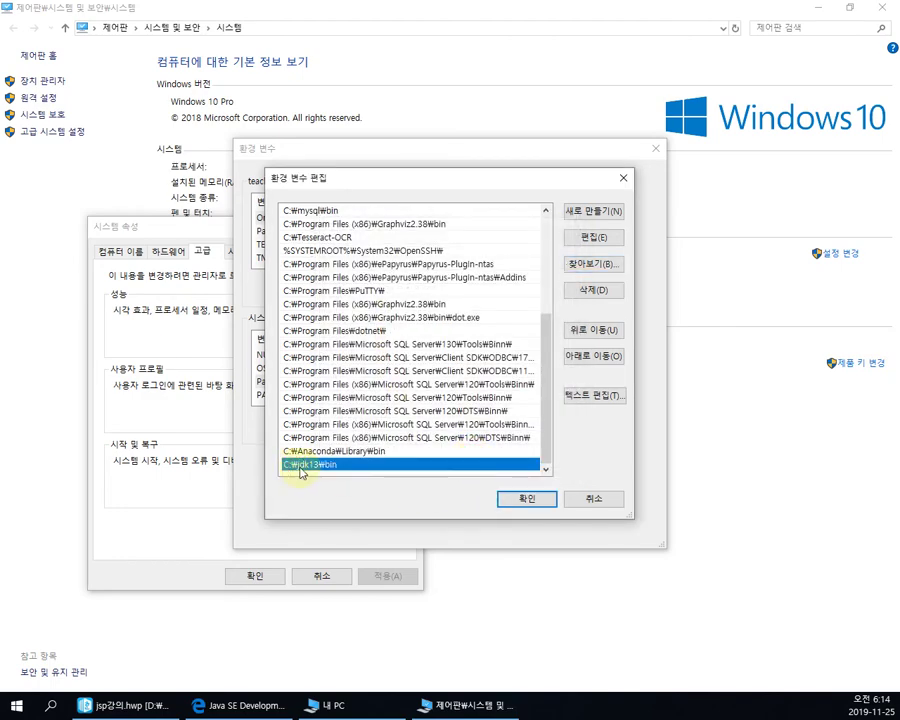
left_click(518, 501)
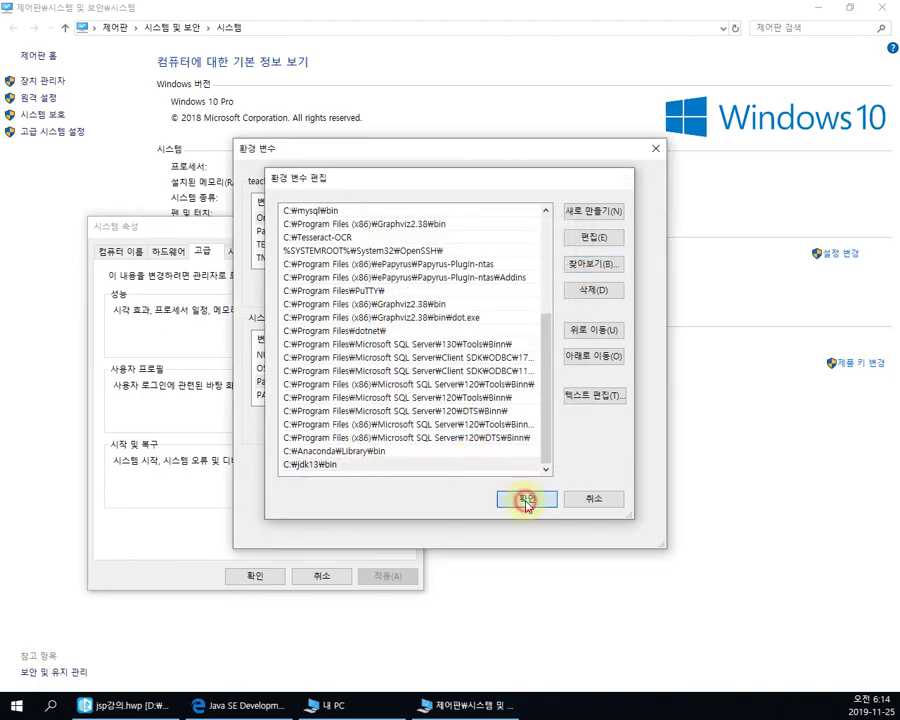
left_click(437, 466)
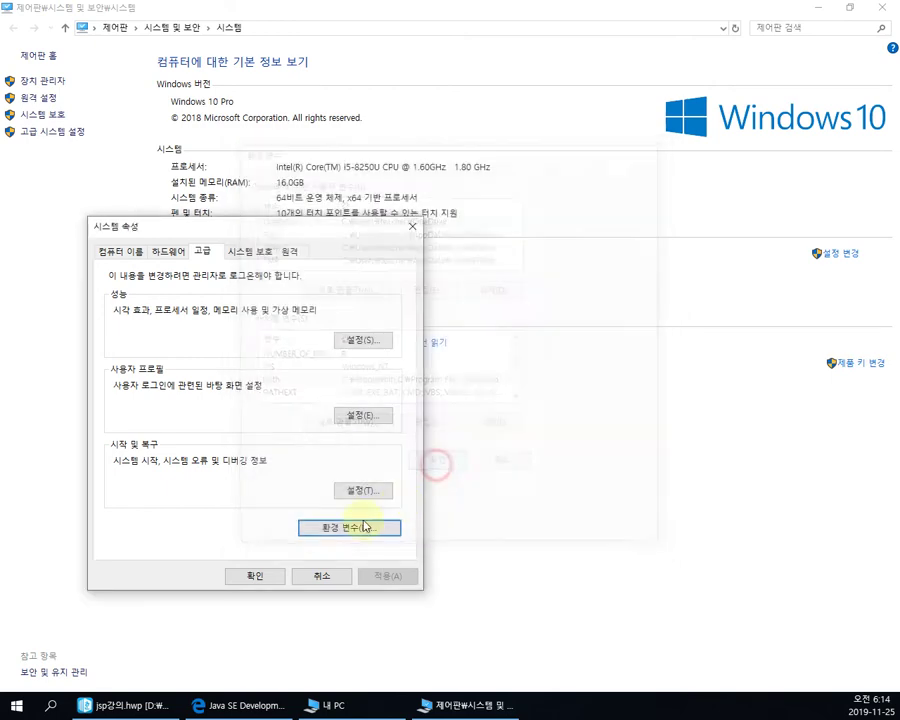
left_click(254, 576)
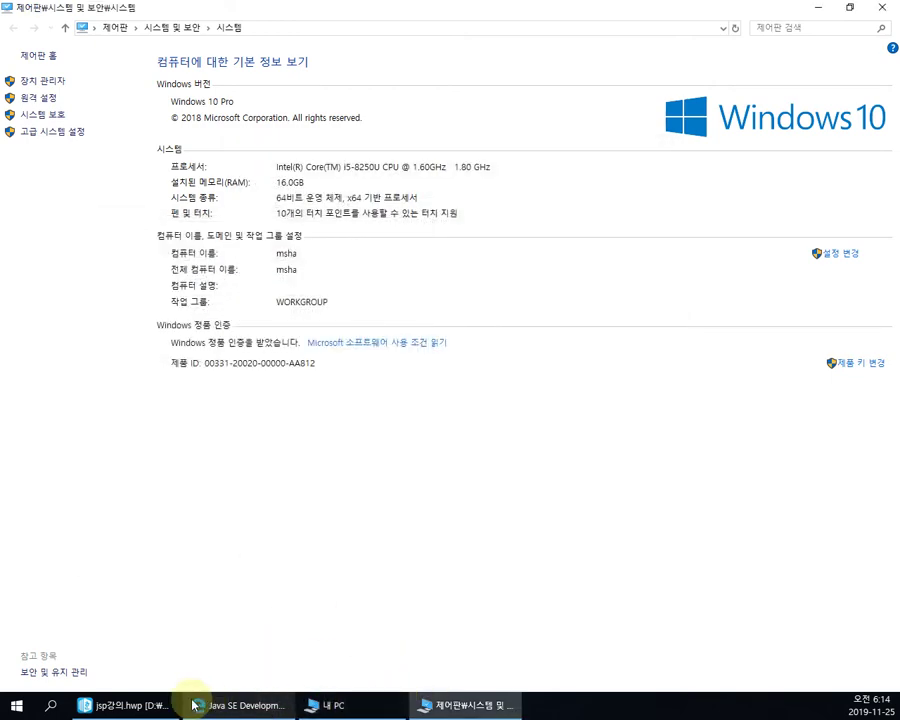
Switch to the jsp강의.hwp lecture notes and review the 이클립스 설치 section
left_click(120, 705)
scroll(399, 428, "down", 5)
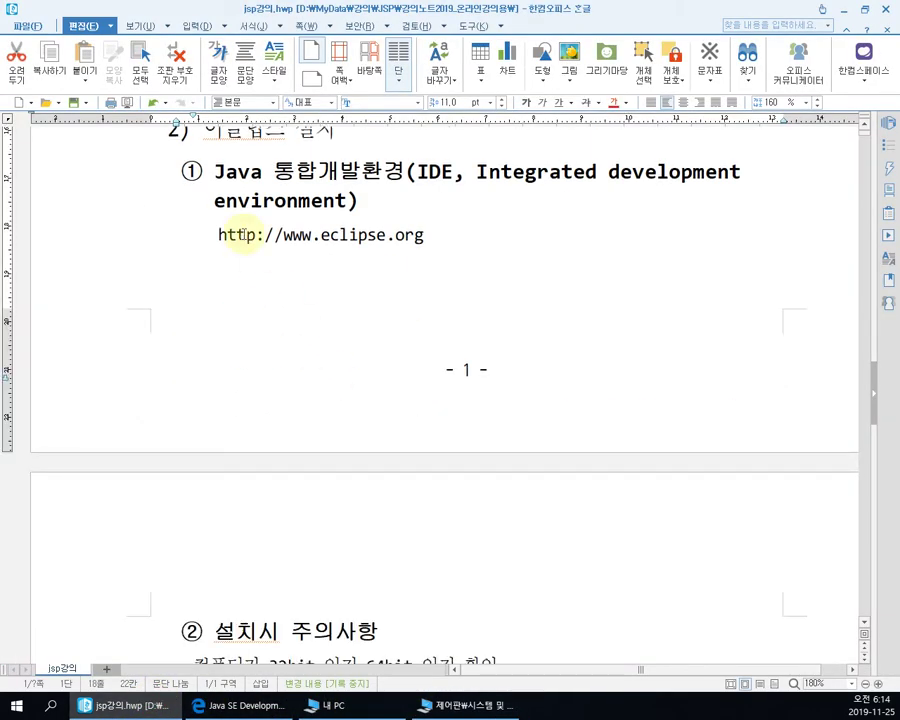
scroll(230, 240, "up", 3)
left_click(203, 266)
left_click_drag(203, 266, 342, 282)
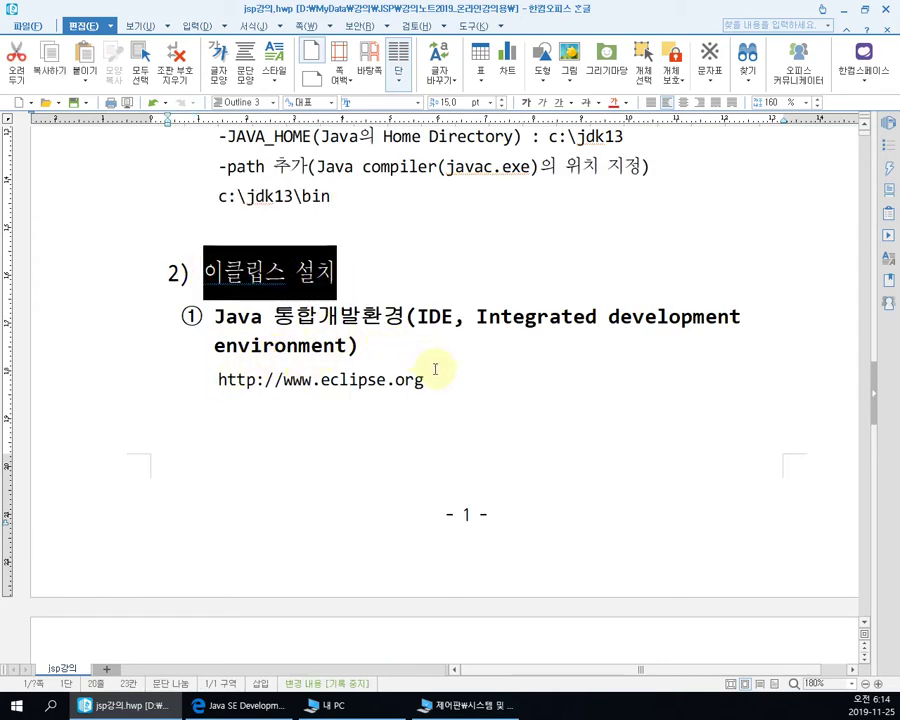
Switch to the Edge browser and go to the eclipse.org website
key("alt+Tab")
left_click(251, 36)
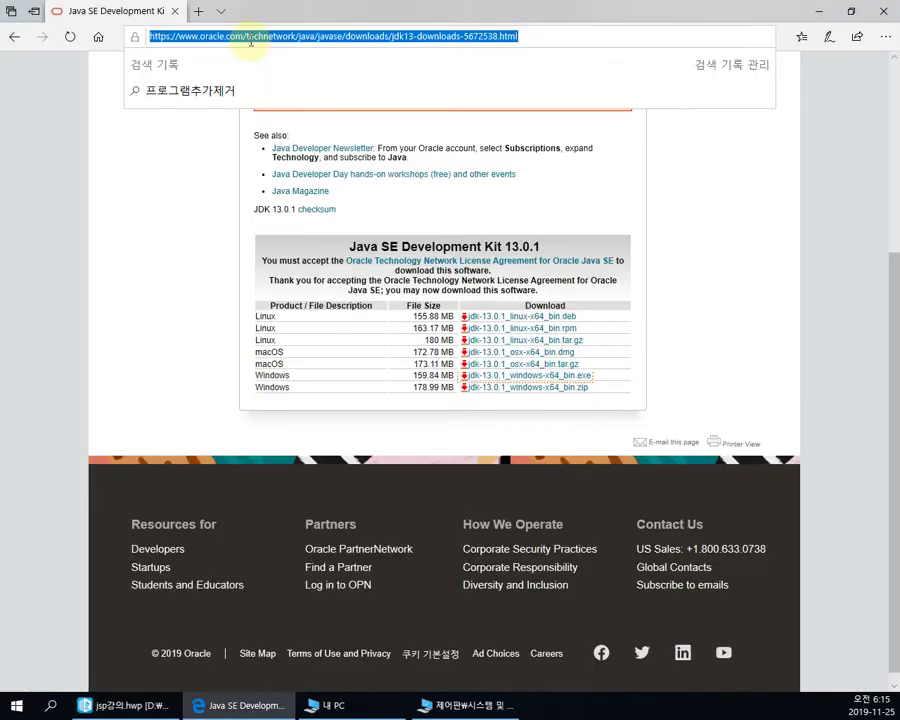
type("eclipse.or")
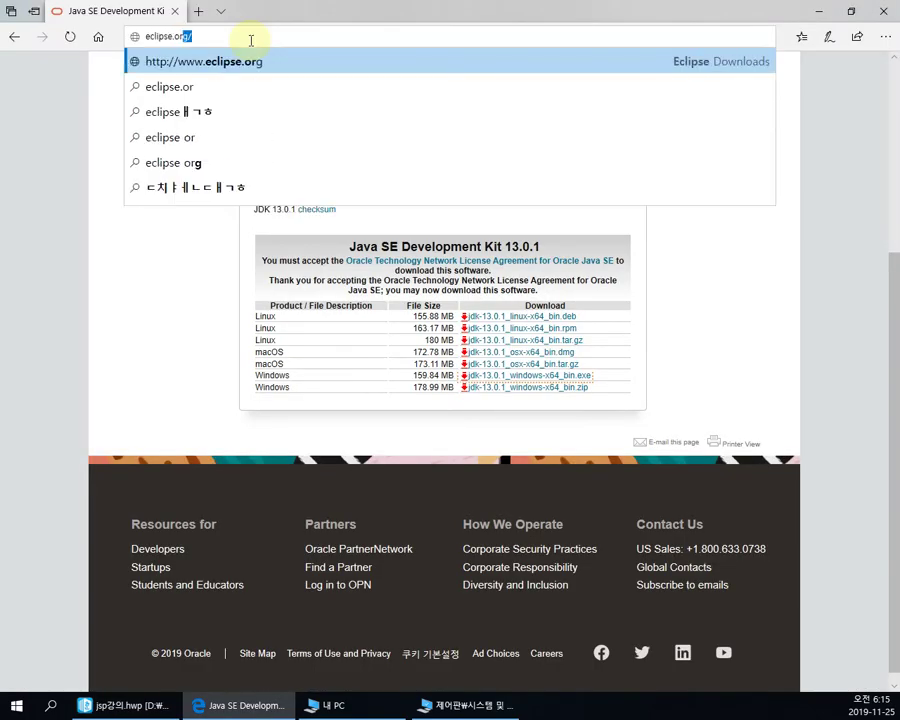
key("Return")
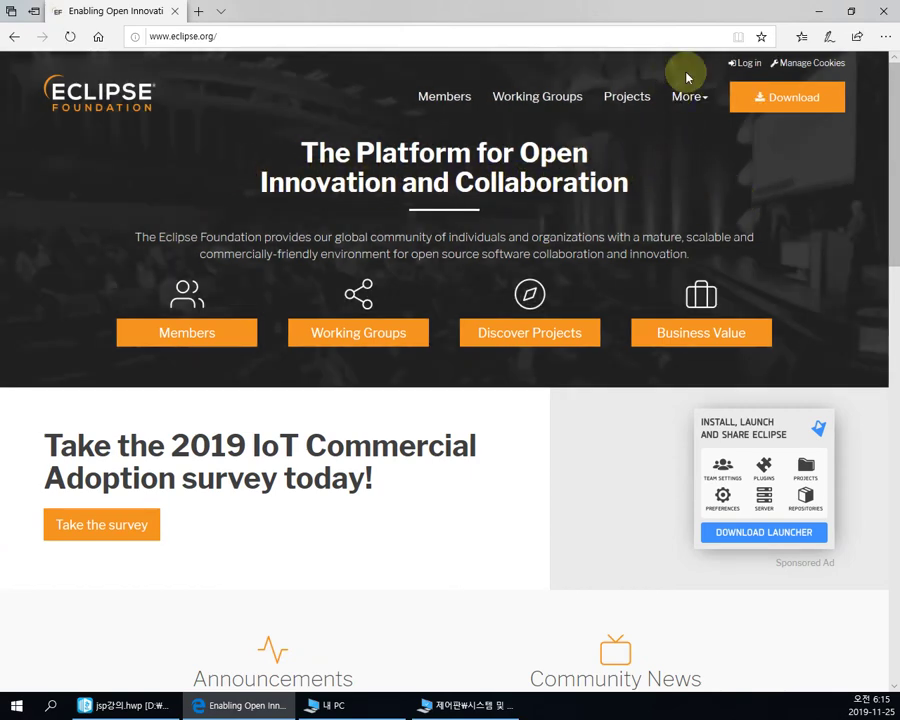
Open the Eclipse downloads page and go to the Eclipse IDE 2019-09 R package list
left_click(817, 101)
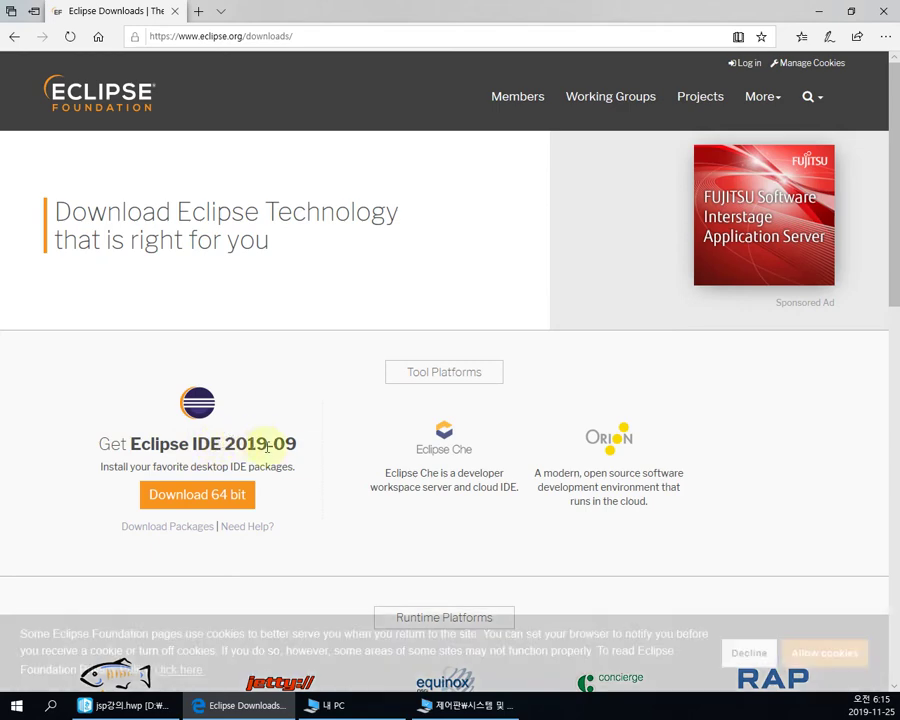
left_click(156, 535)
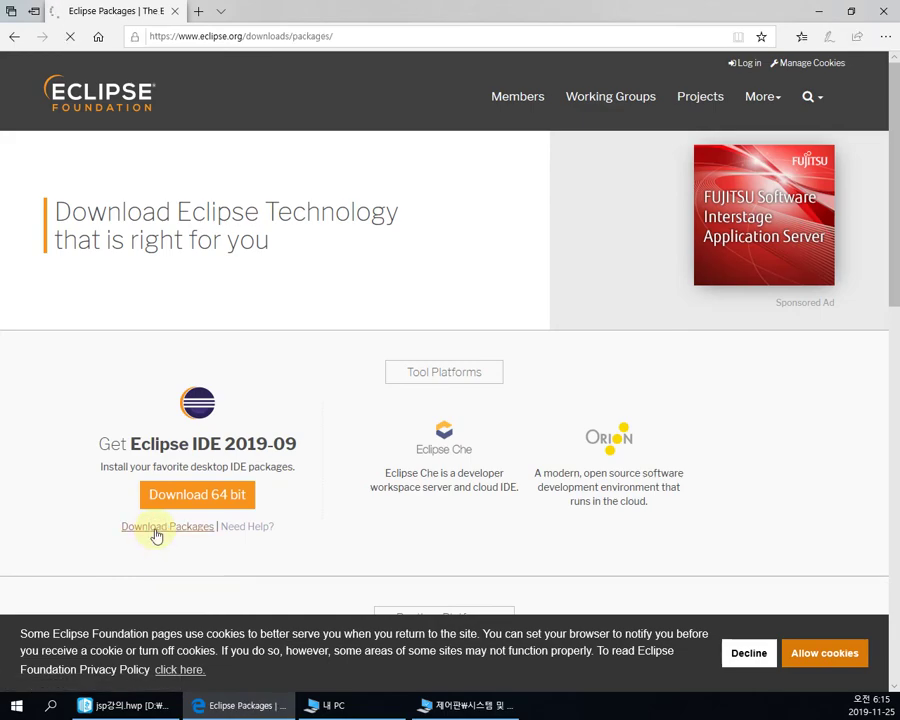
scroll(370, 480, "down", 4)
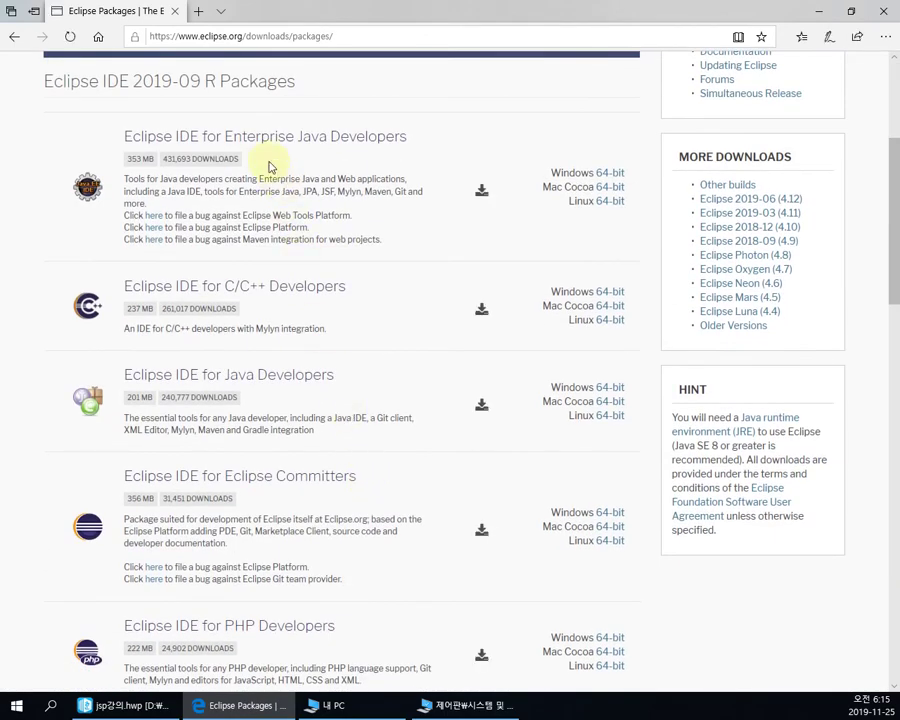
Choose the Windows 64-bit version of Eclipse IDE for Enterprise Java Developers and open its download page
left_click(422, 148)
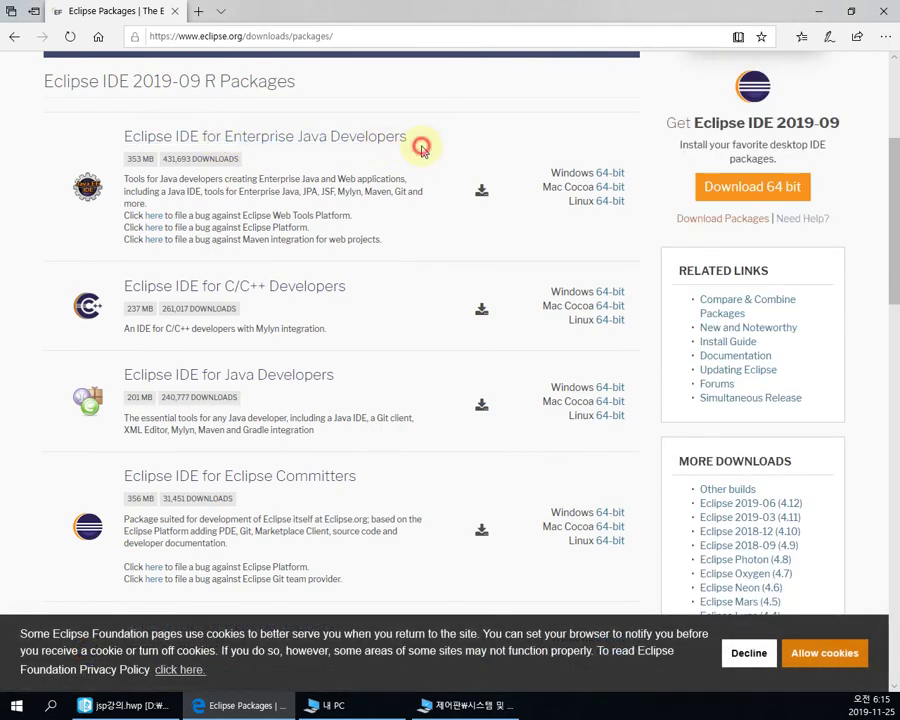
left_click_drag(422, 150, 113, 145)
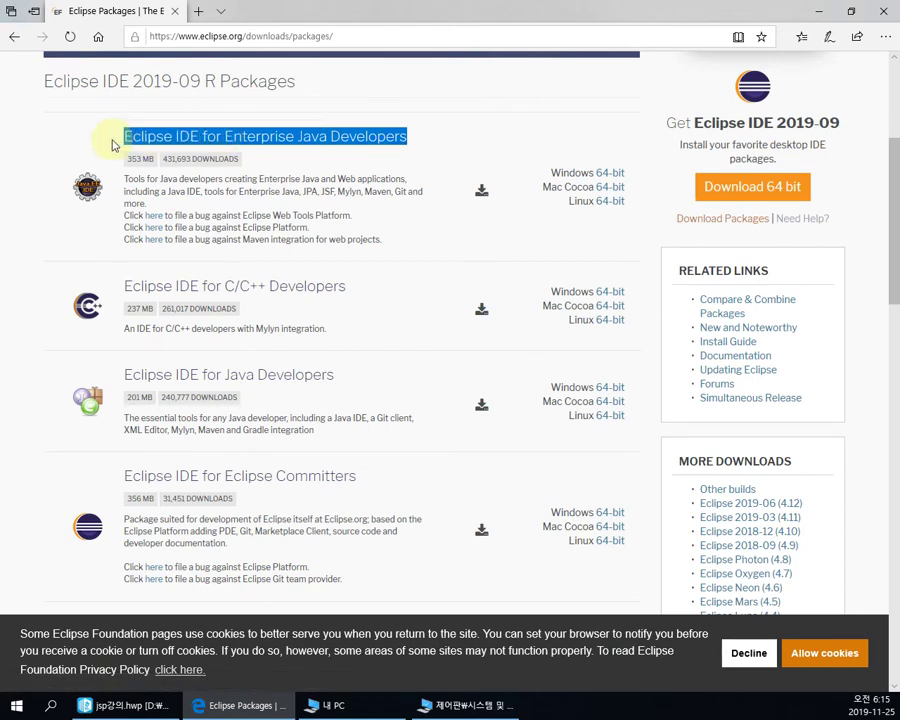
left_click(612, 176)
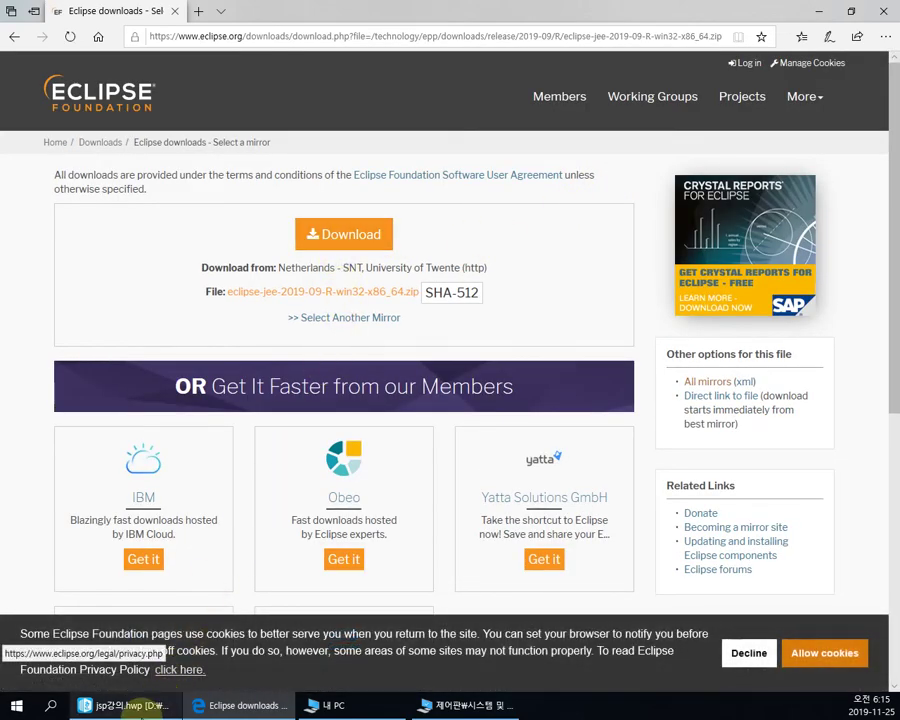
Extract eclipse-jee-2019-09-R-win32-x86_64.zip in D:\MyData\프로그램\eclipse into a folder named after the archive
left_click(125, 706)
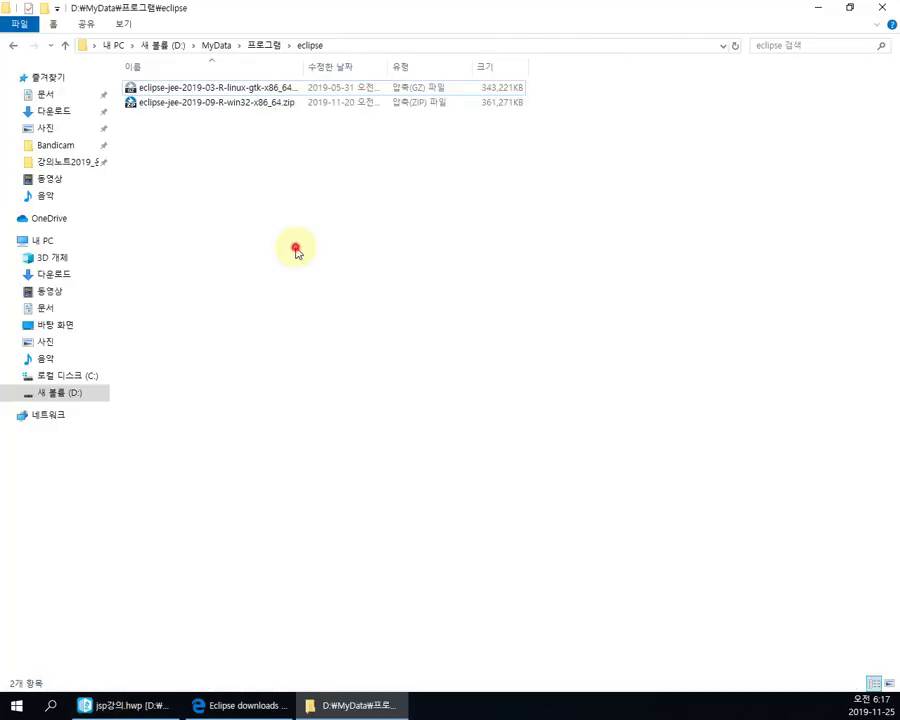
left_click(228, 103)
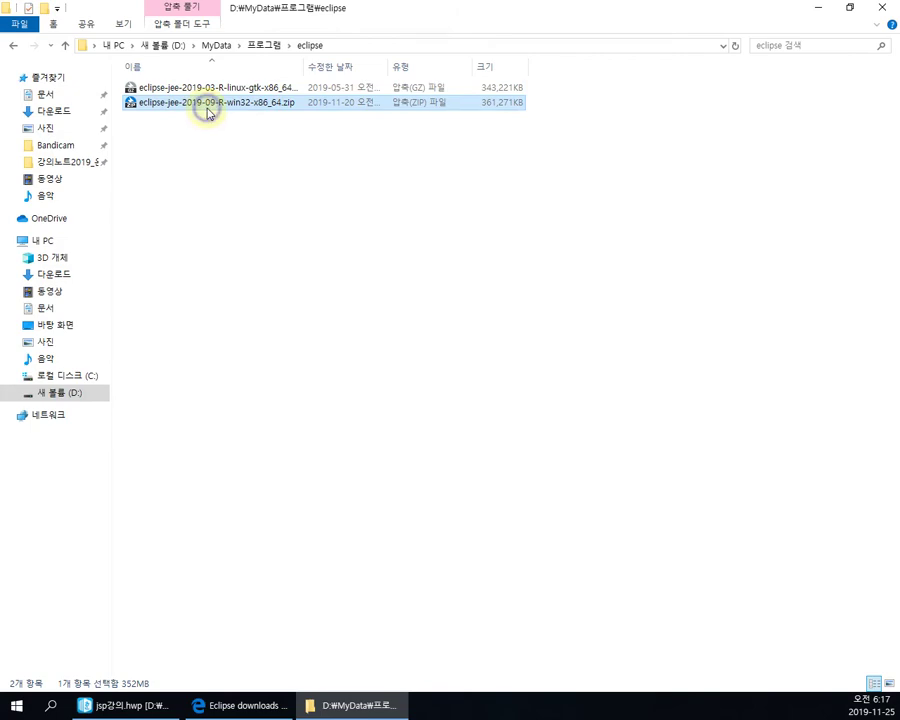
right_click(208, 112)
left_click(176, 155)
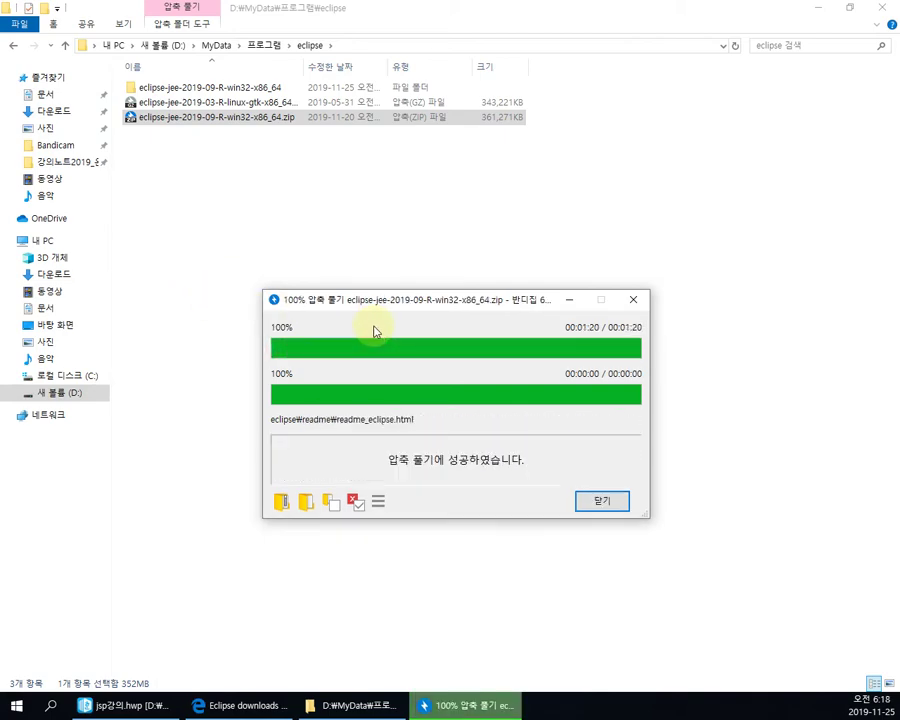
left_click(598, 503)
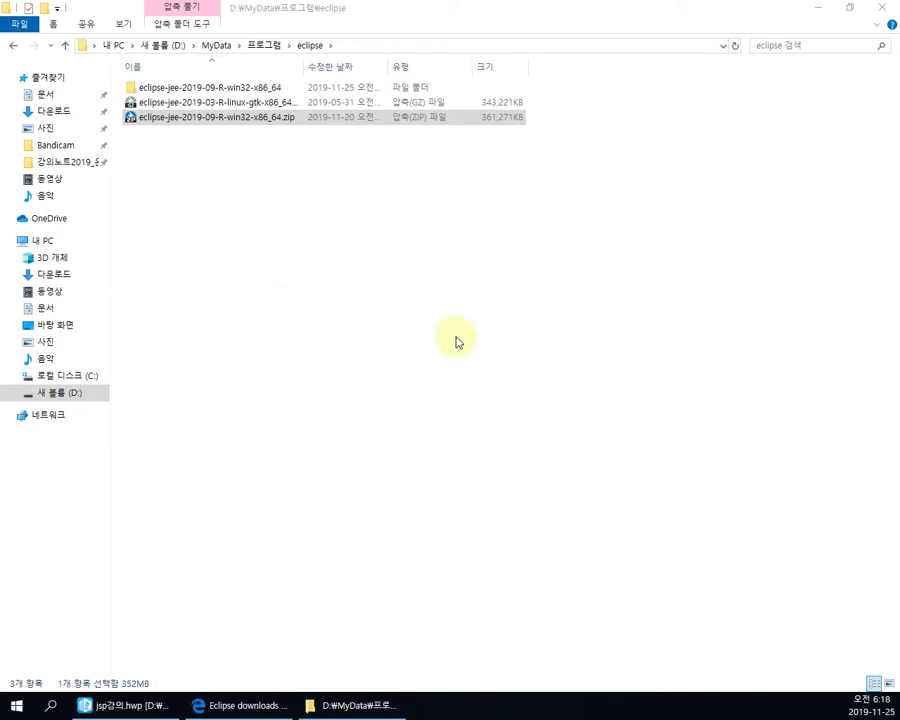
Open the extracted eclipse-jee-2019-09-R-win32-x86_64 folder to reach the eclipse folder inside it
left_click(250, 90)
double_click(250, 88)
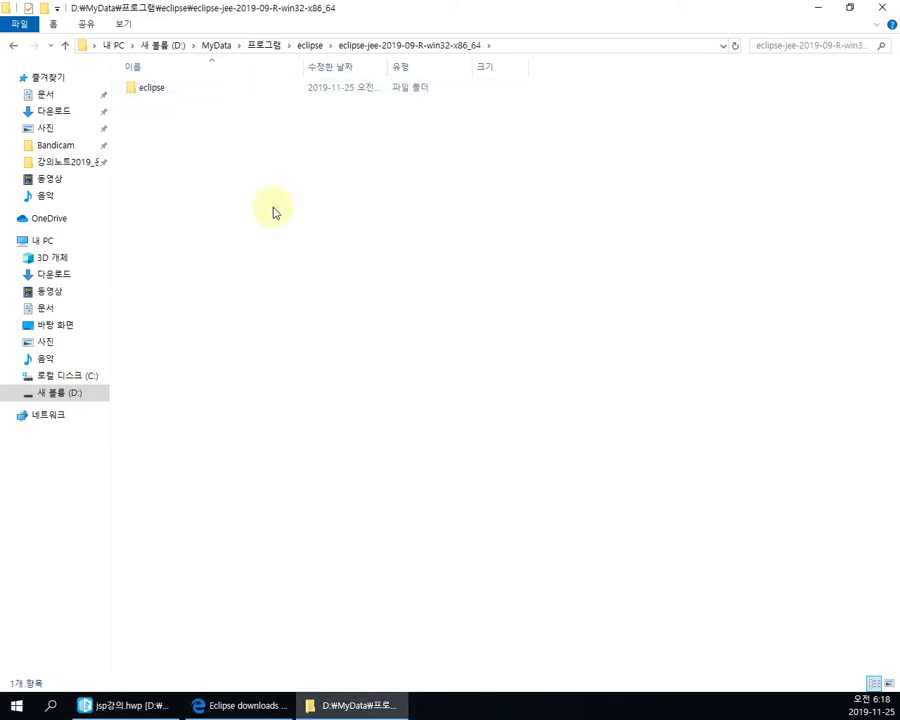
left_click(160, 90)
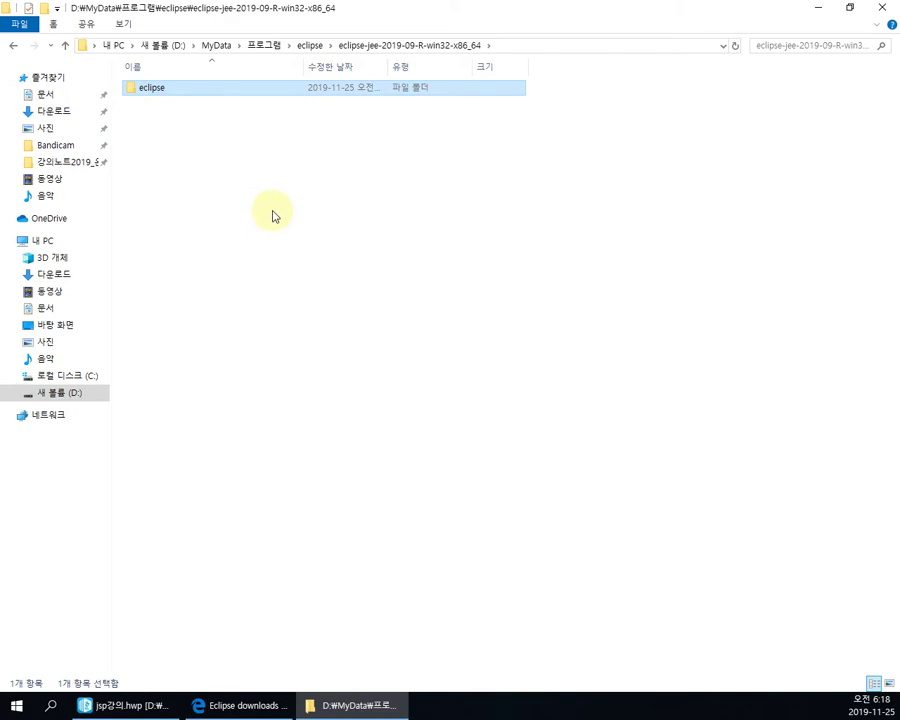
right_click(155, 90)
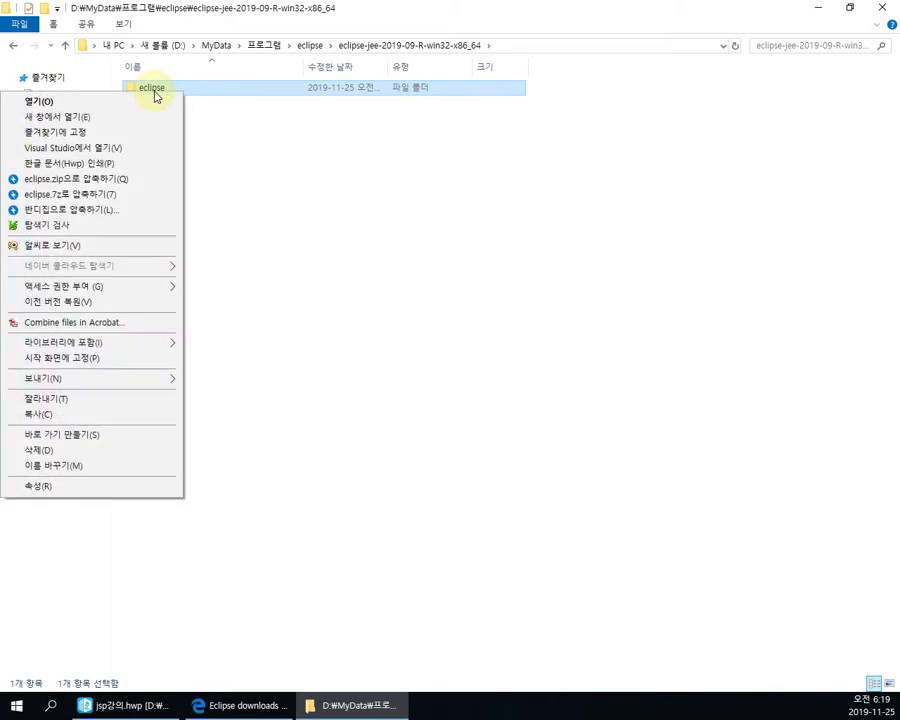
left_click(50, 413)
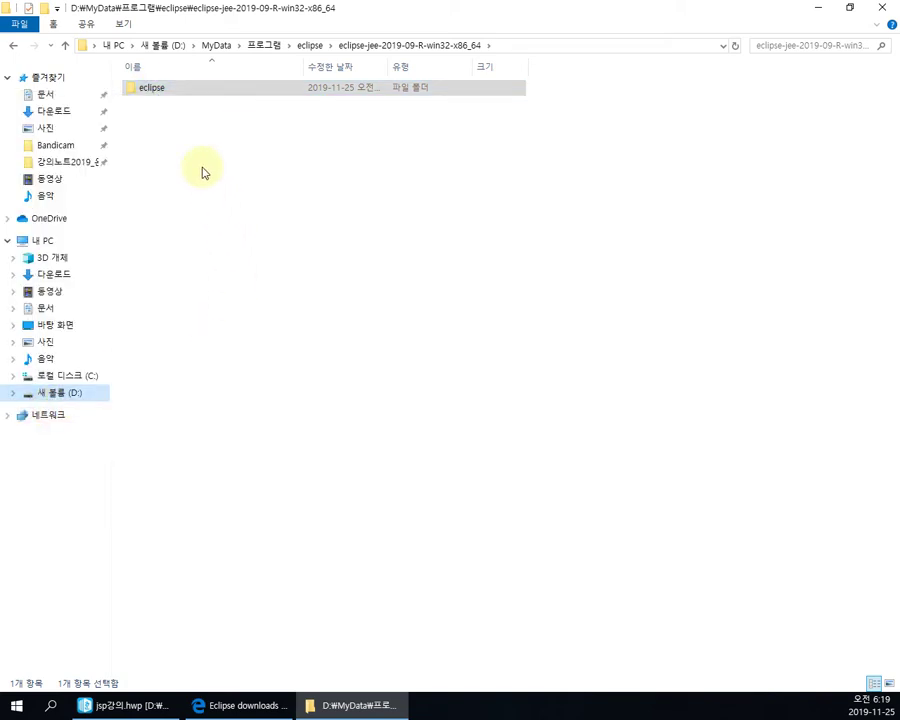
right_click(158, 89)
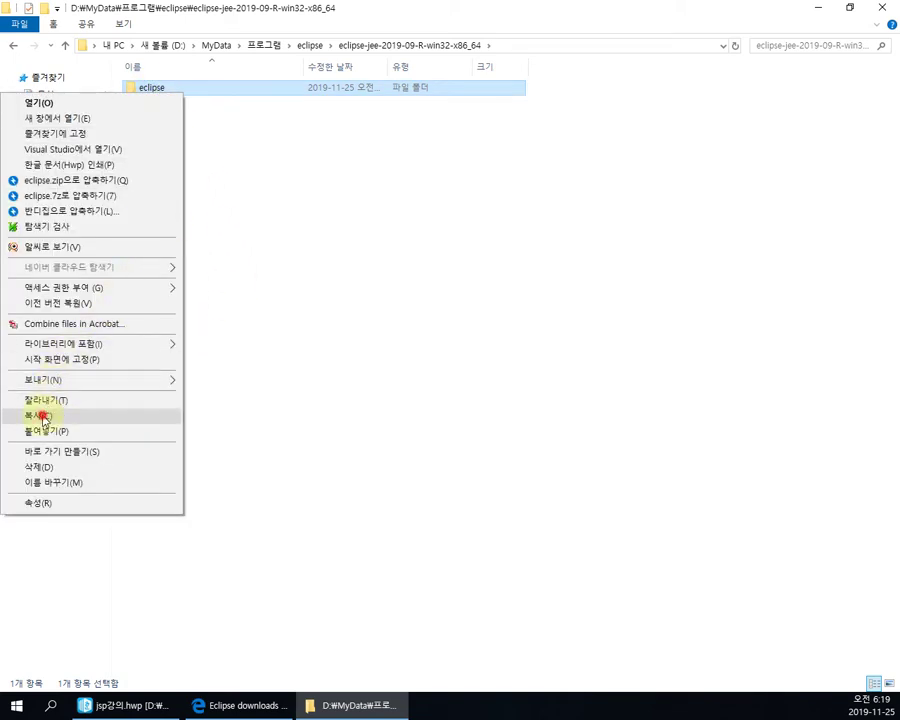
left_click(52, 412)
left_click_drag(52, 412, 156, 102)
Move the extracted eclipse folder to the root of the C: drive by cutting and pasting it
right_click(155, 100)
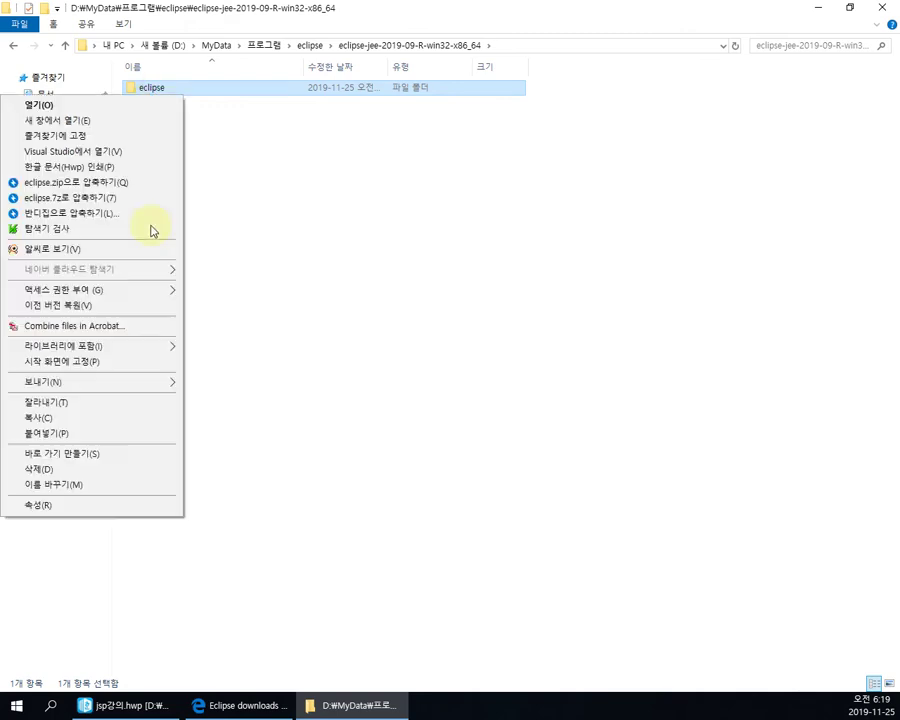
left_click(64, 398)
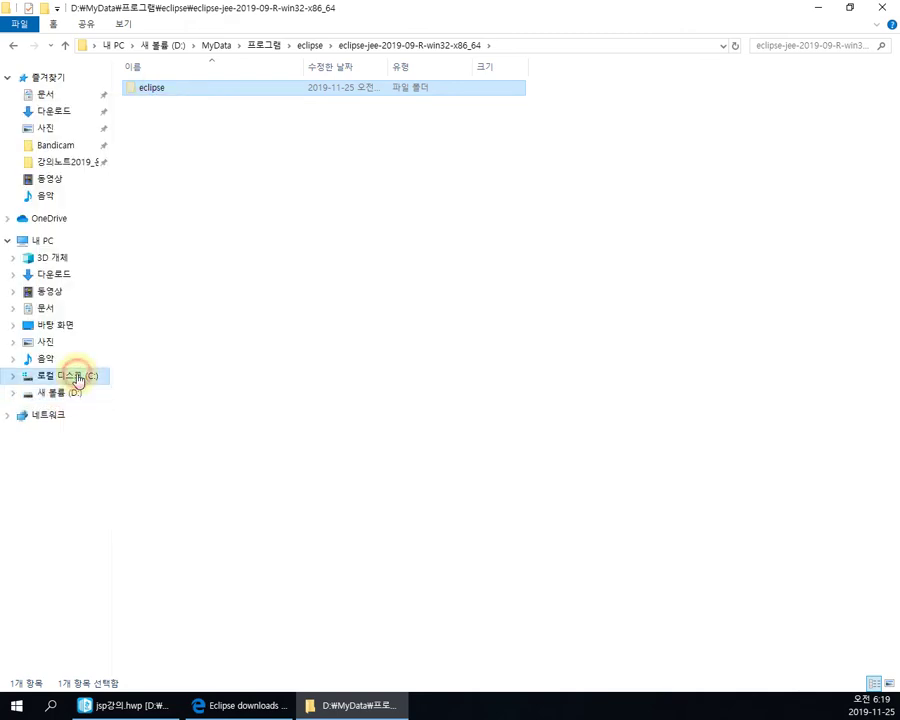
left_click(76, 376)
right_click(699, 272)
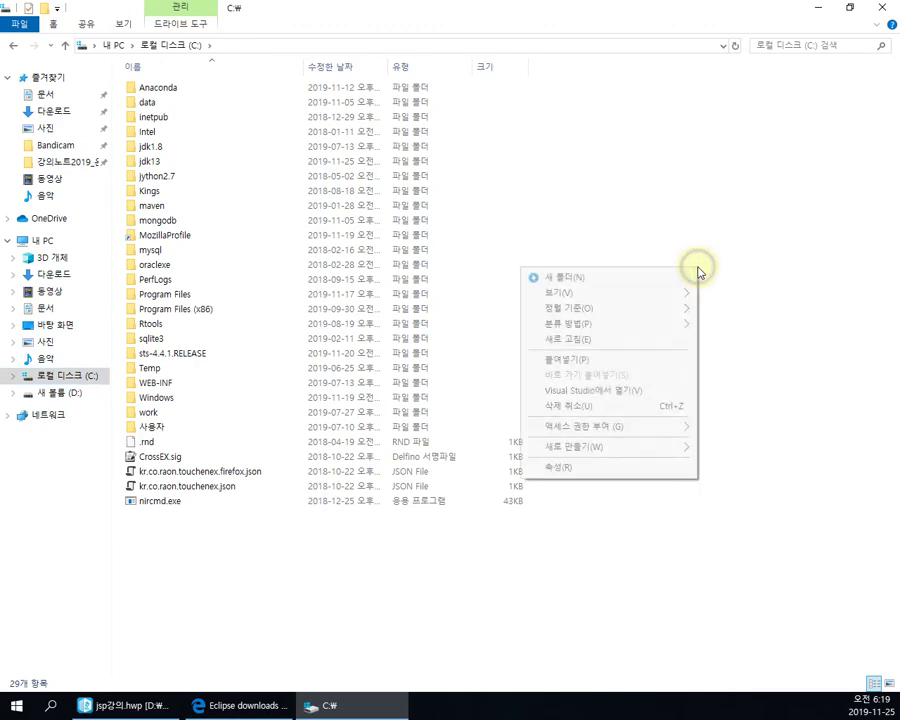
left_click(586, 361)
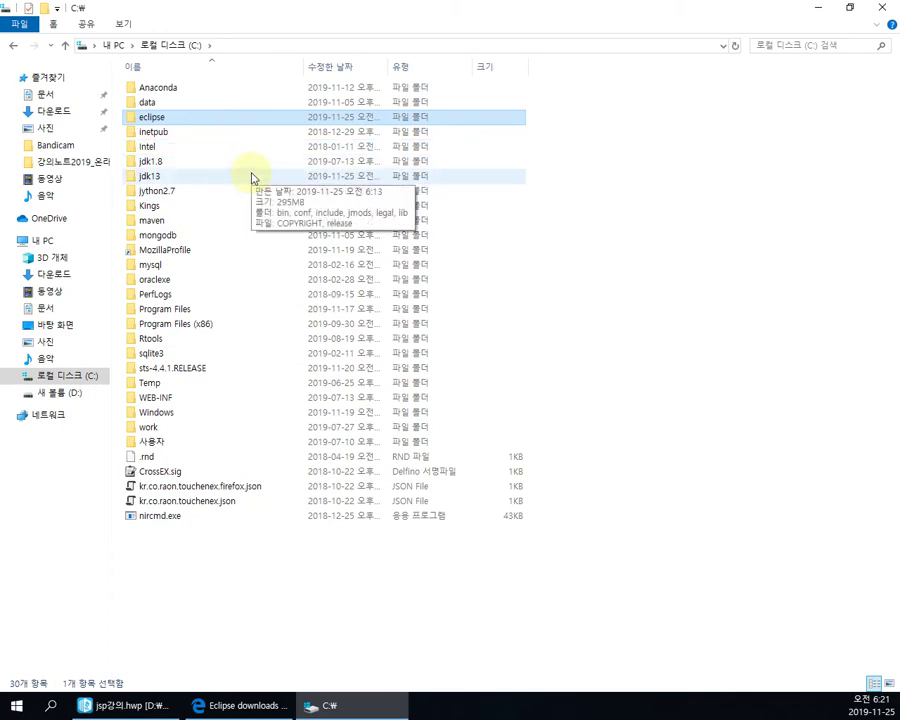
Open the C:\eclipse folder and run eclipse.exe
double_click(155, 119)
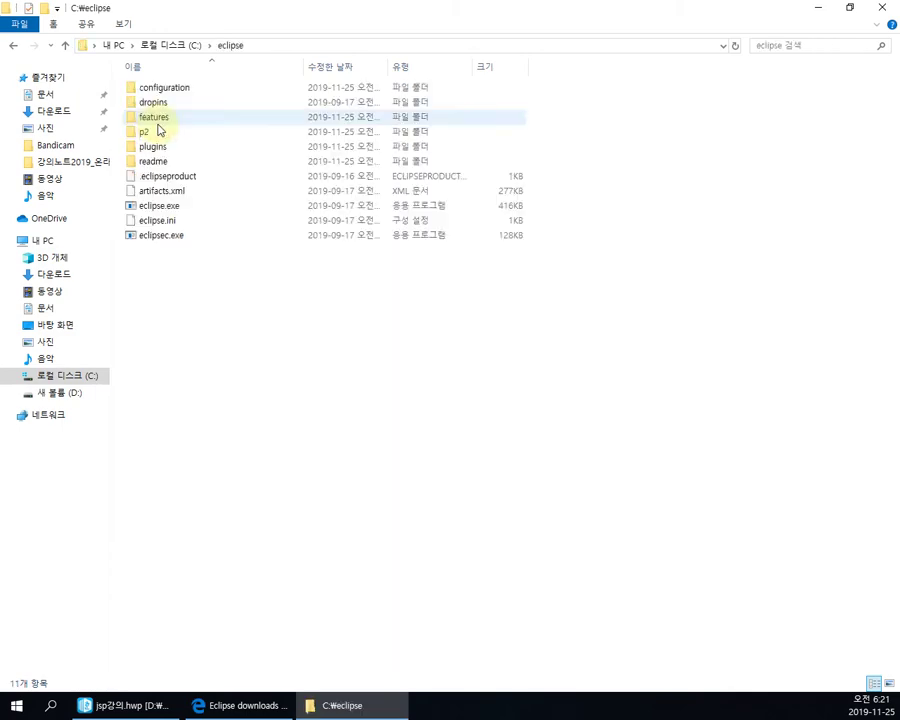
left_click(165, 206)
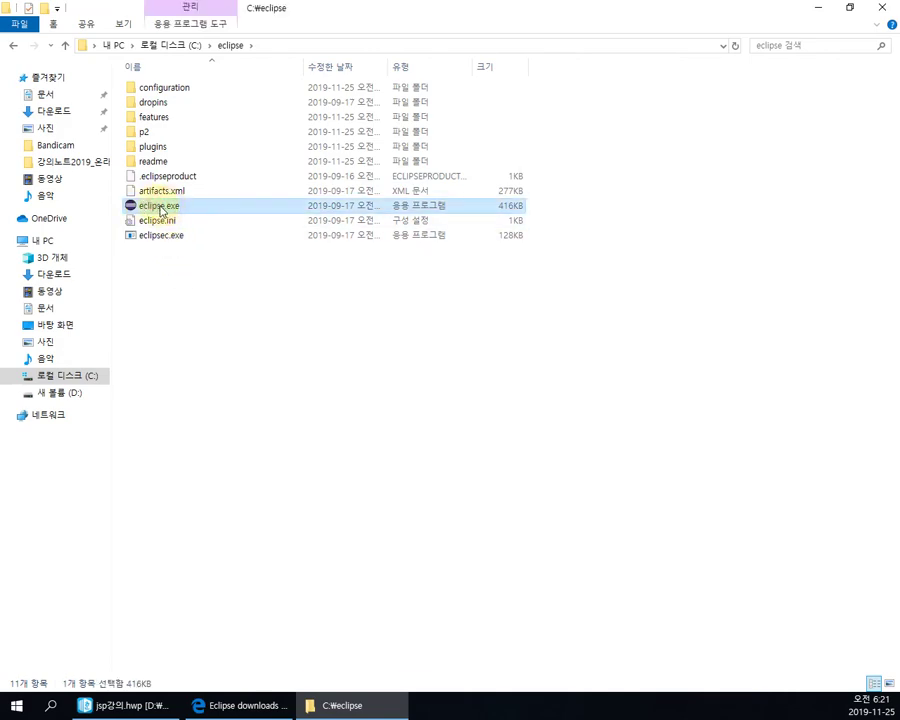
double_click(177, 208)
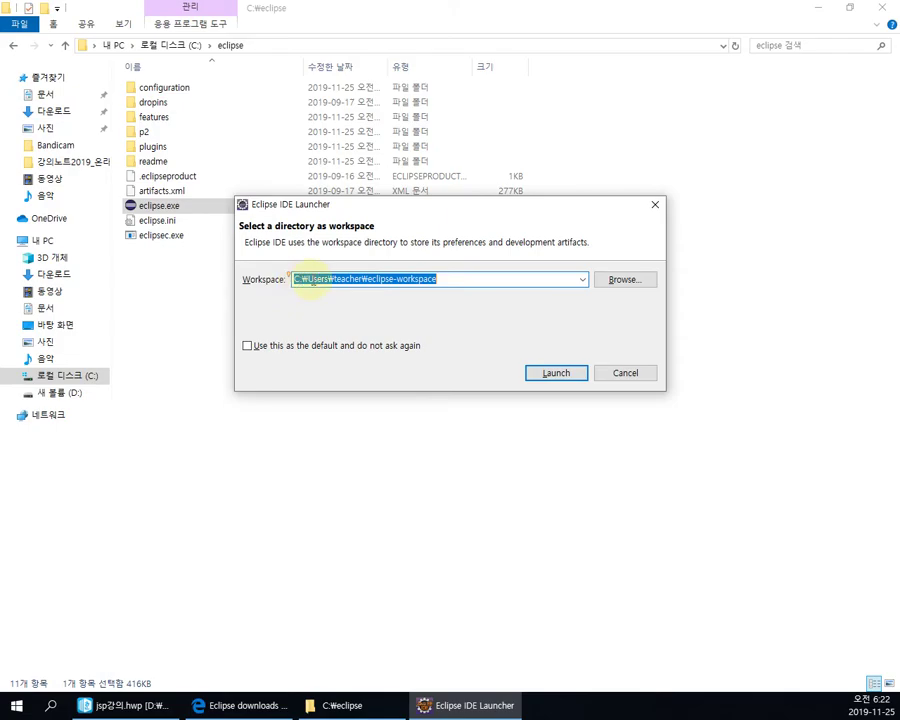
Switch to the jsp강의.hwp notes and review item ⑥ on the workspace directory in the Eclipse installation section
left_click(125, 705)
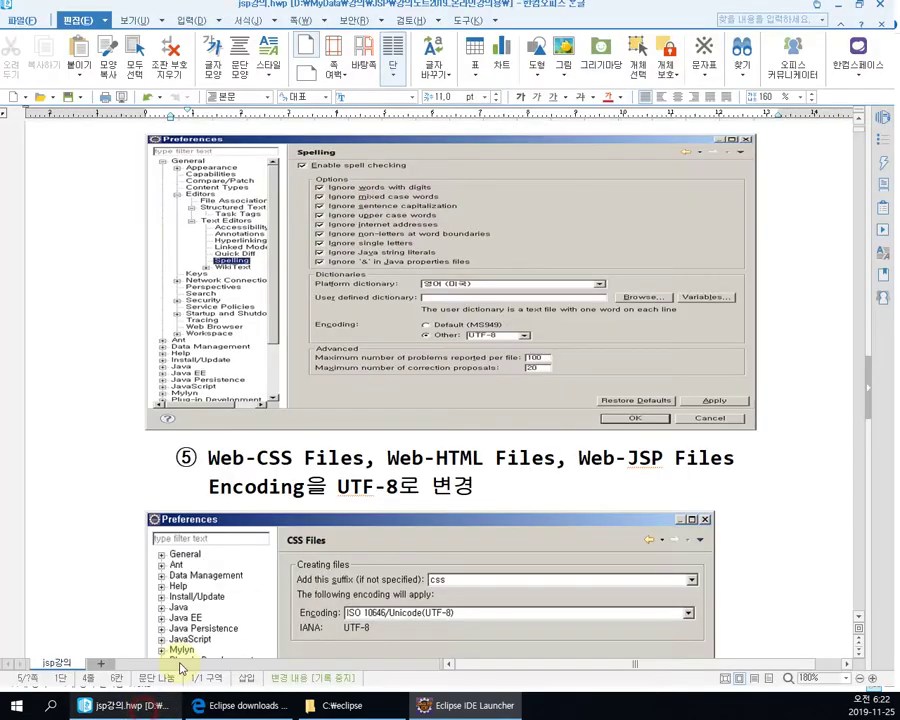
scroll(315, 512, "up", 3)
scroll(315, 512, "up", 12)
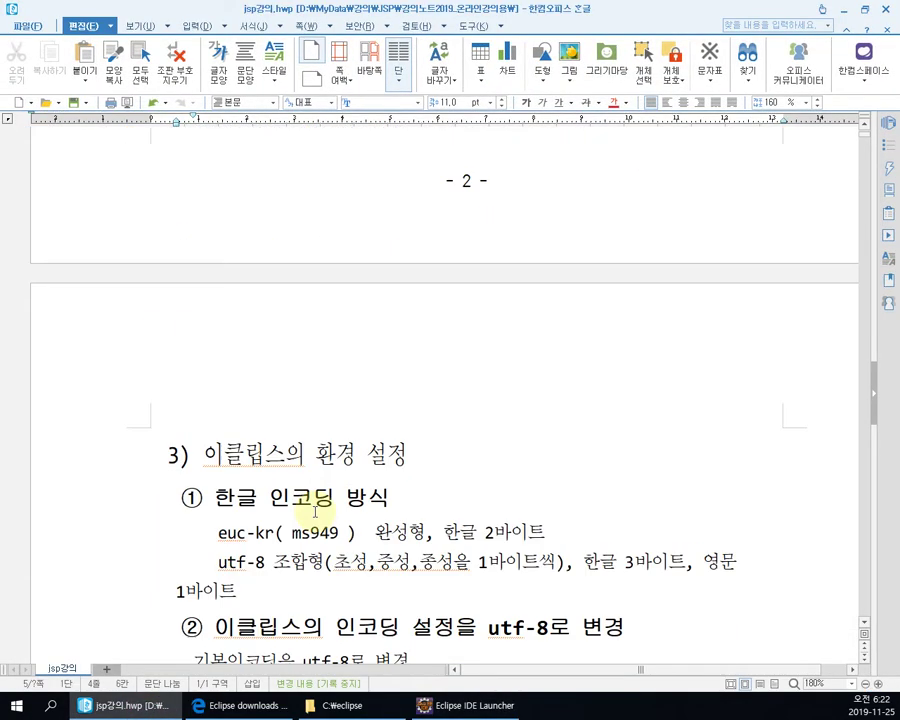
scroll(315, 508, "down", 3)
scroll(342, 374, "up", 12)
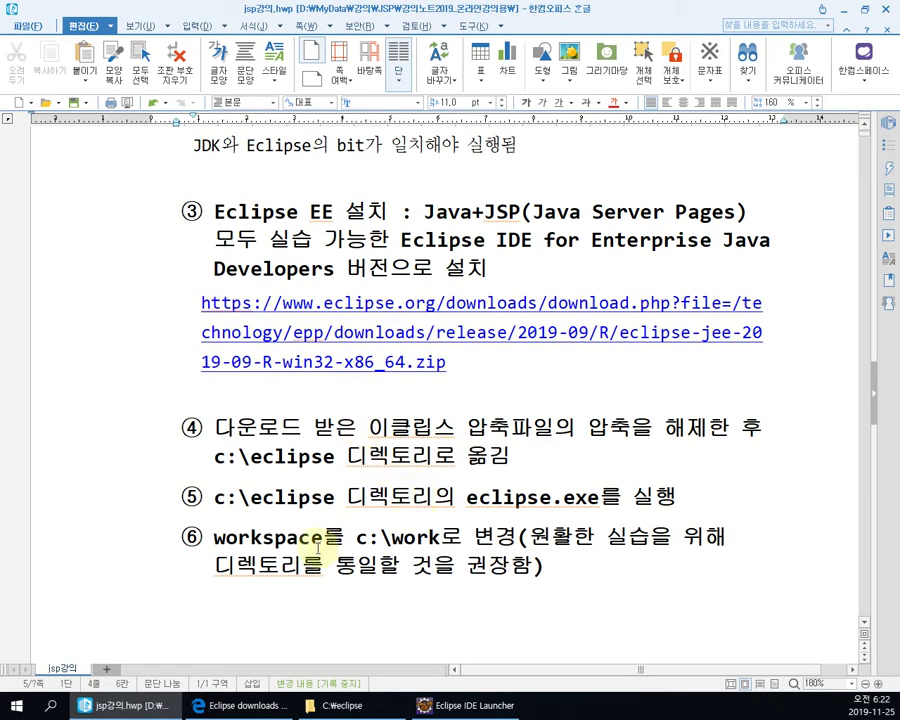
left_click_drag(323, 540, 516, 540)
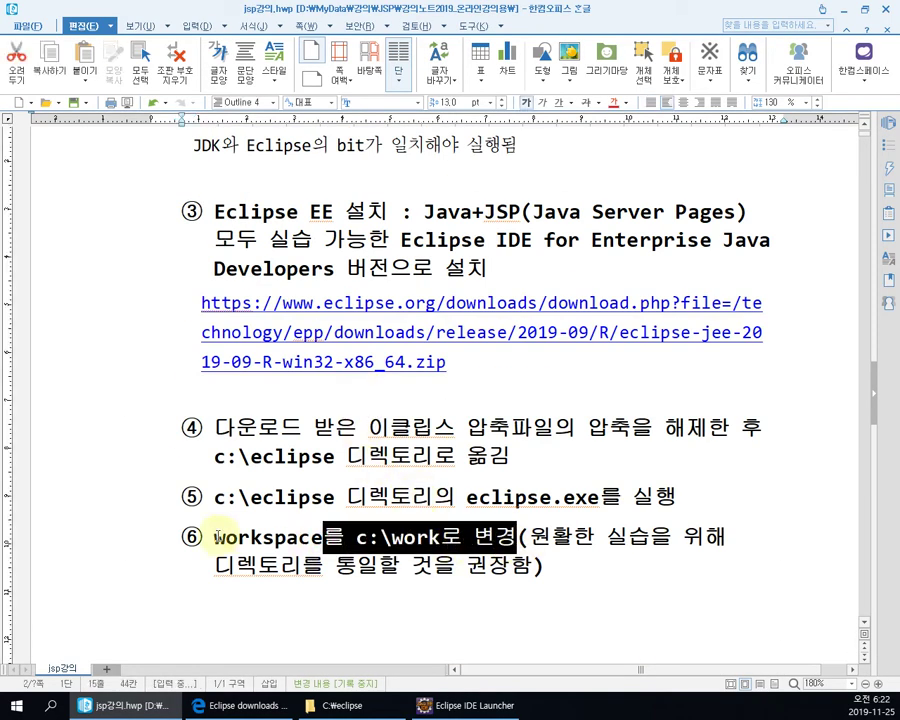
left_click_drag(218, 537, 460, 537)
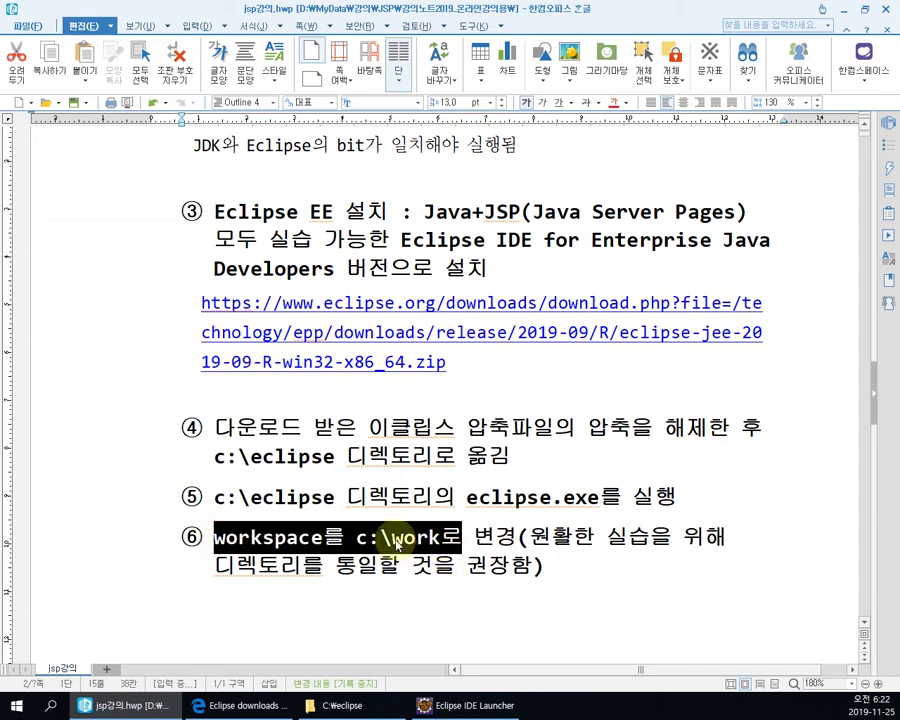
Return to the Eclipse IDE Launcher, set the workspace directory to C:\work and launch Eclipse
left_click(452, 705)
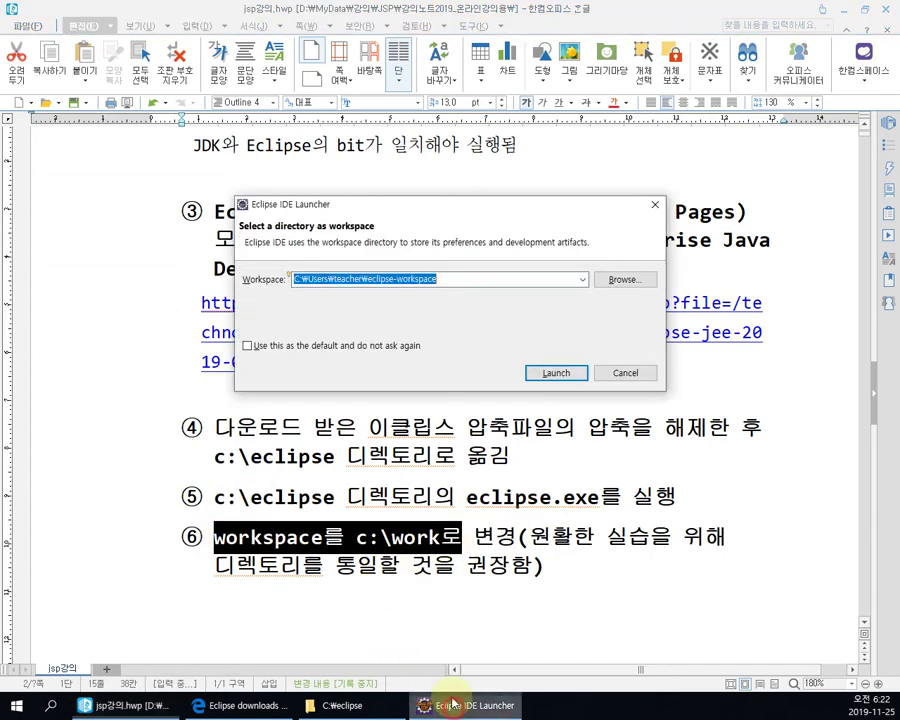
left_click(620, 284)
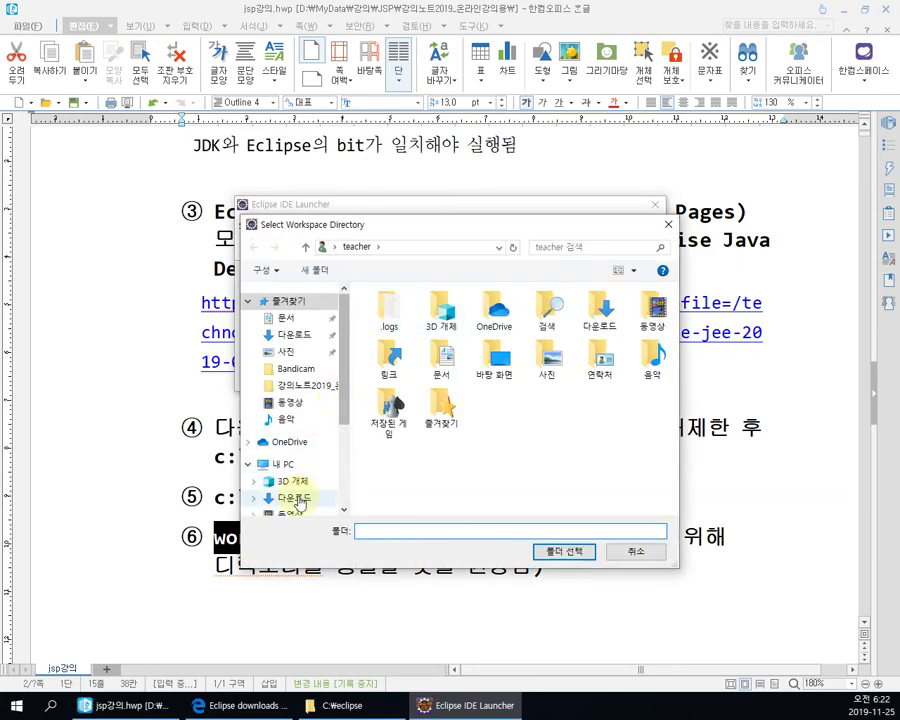
scroll(302, 483, "down", 2)
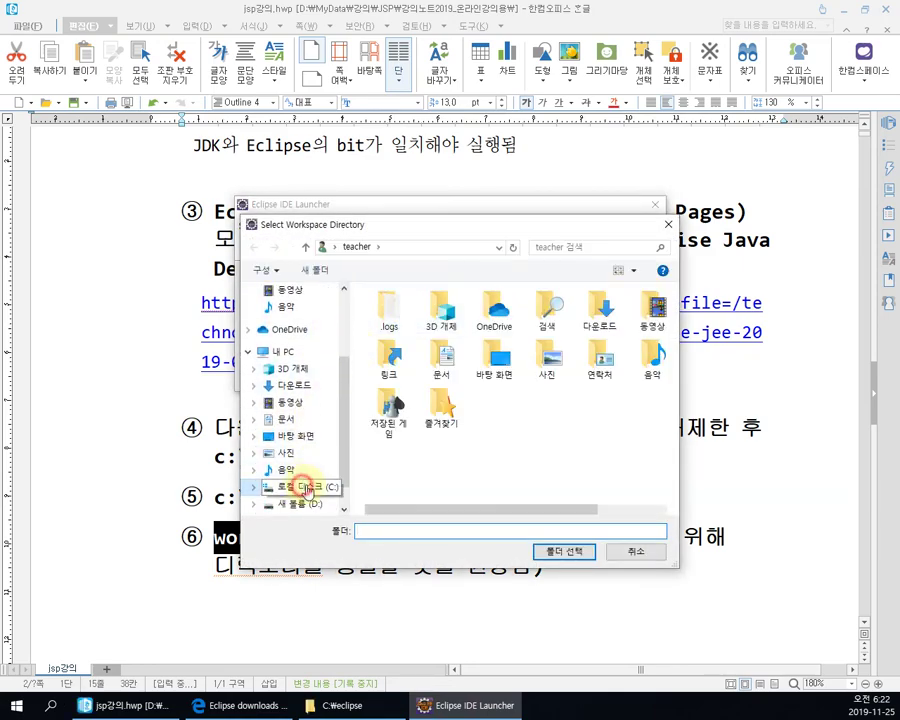
left_click(302, 485)
left_click(452, 440)
scroll(478, 445, "down", 2)
scroll(478, 445, "down", 2)
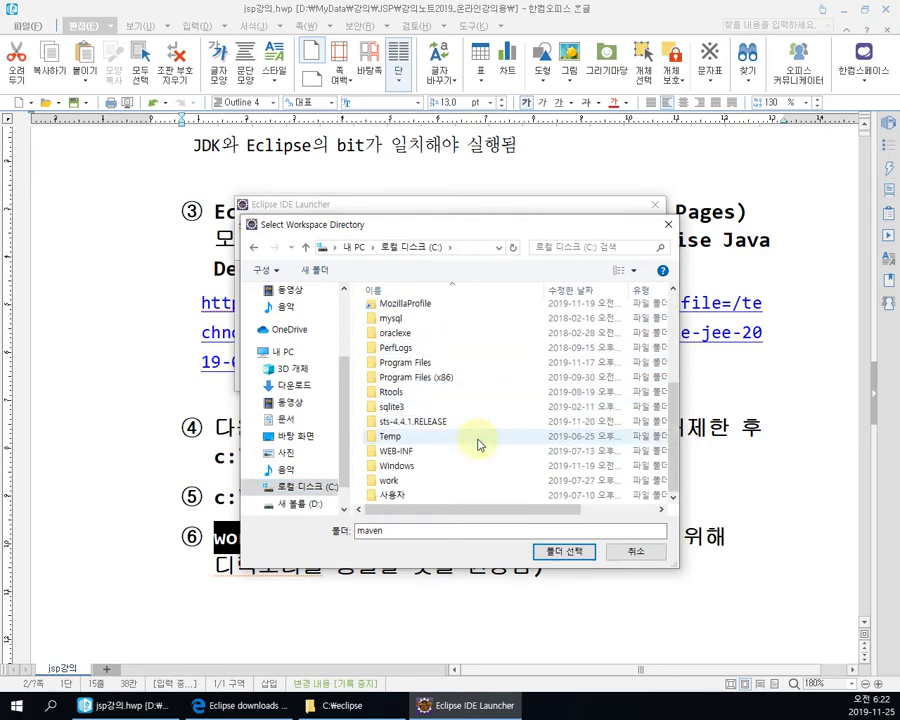
left_click(398, 481)
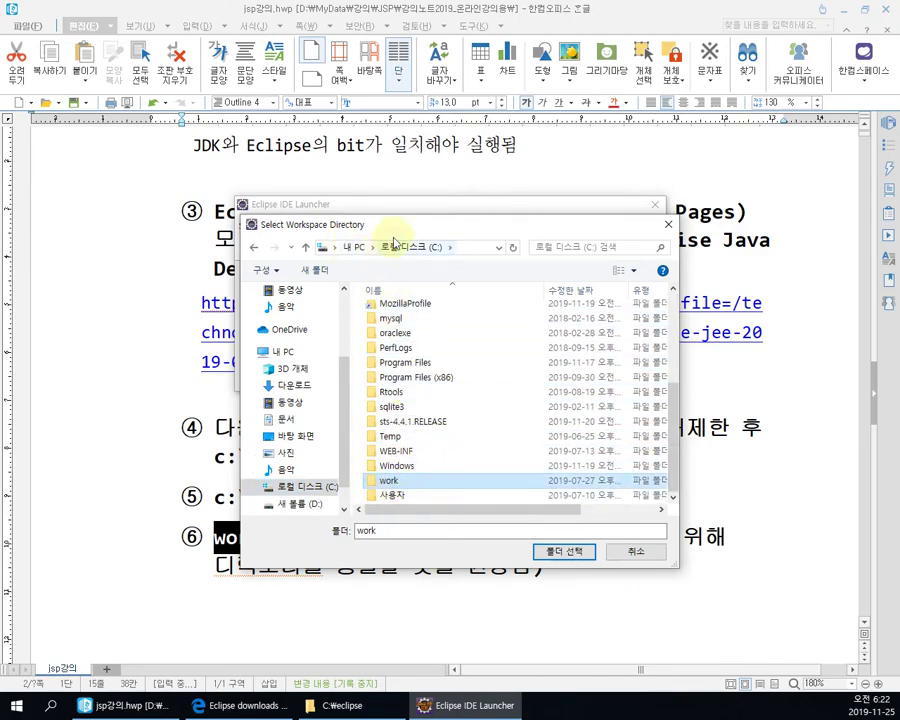
left_click(555, 555)
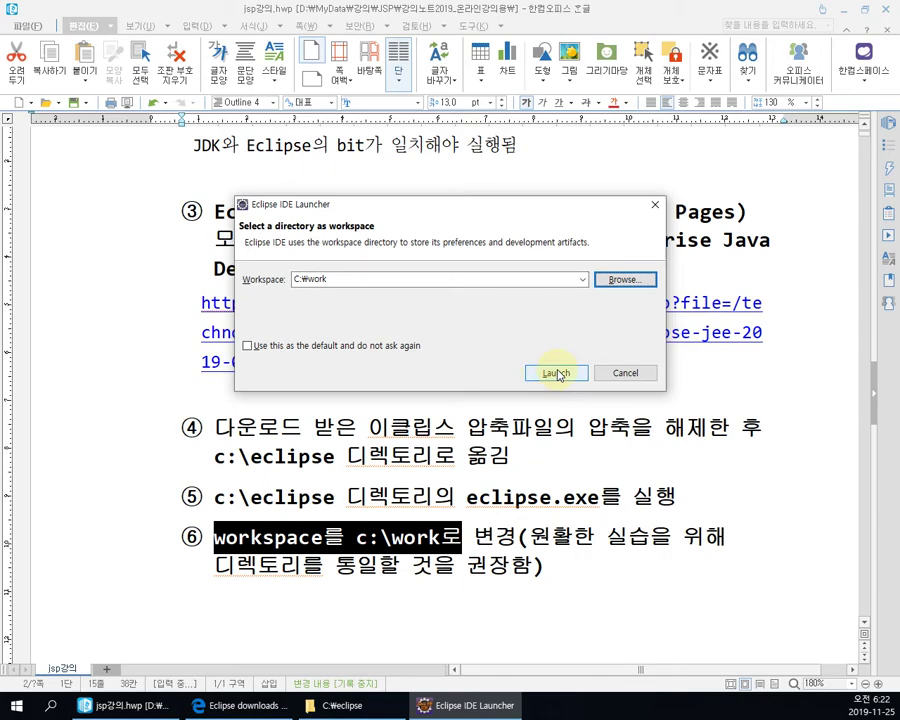
left_click(557, 373)
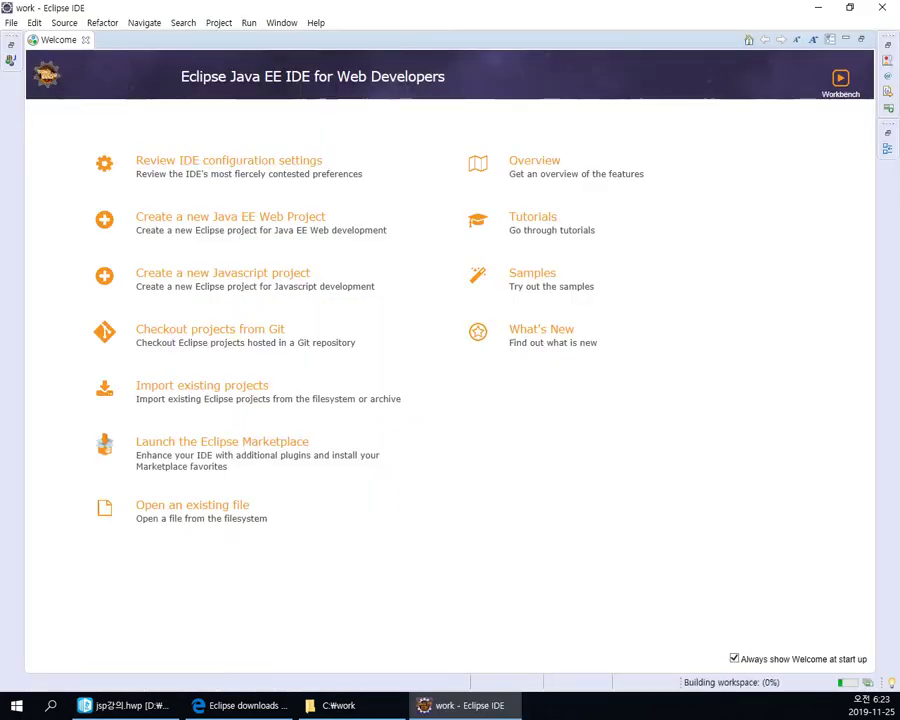
Close the Eclipse Welcome page to show the workbench with the Package Explorer
left_click(86, 40)
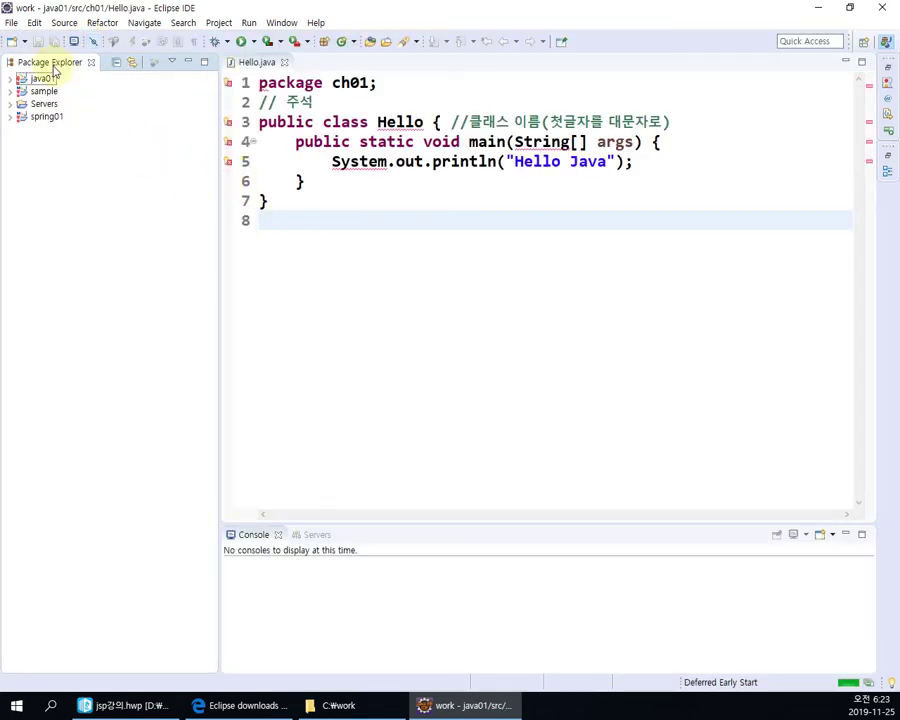
left_click(73, 345)
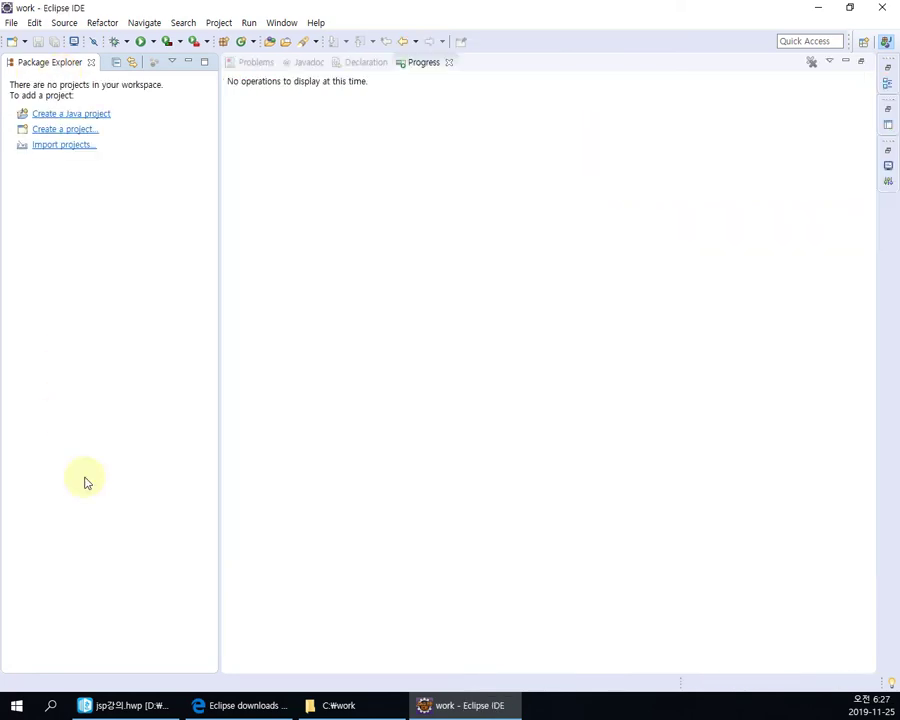
Check the encoding notes in section 3 of jsp강의.hwp, return to Eclipse and open its Preferences
left_click(148, 710)
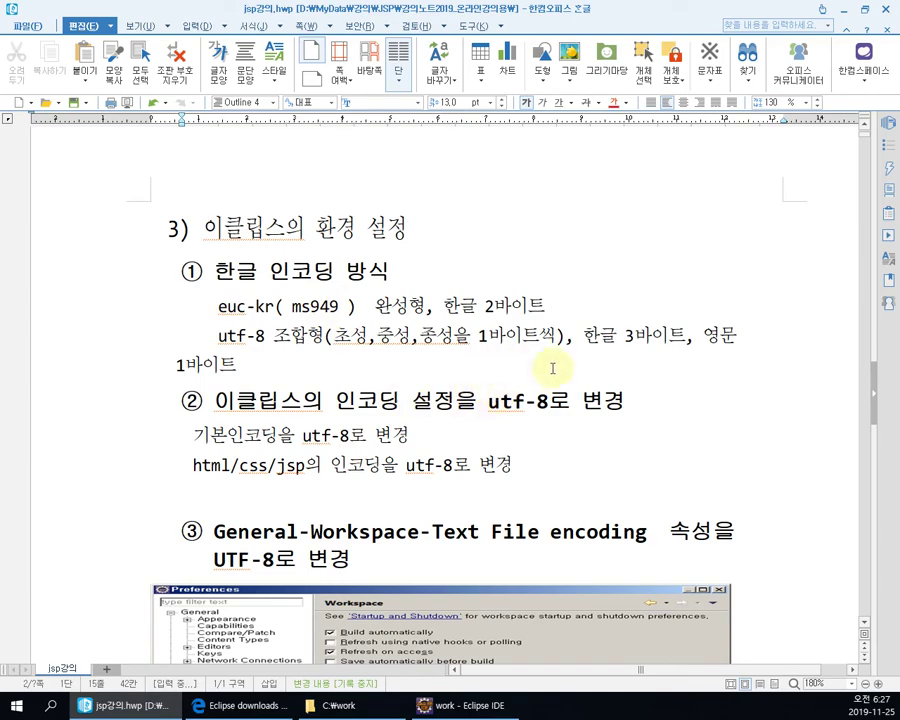
left_click(446, 705)
left_click(206, 22)
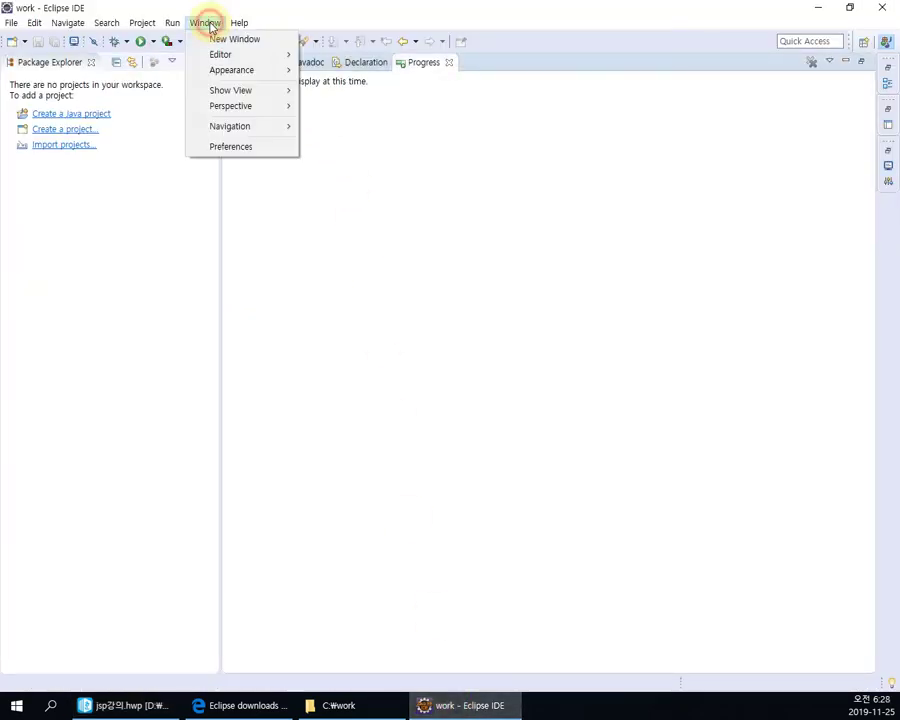
left_click(229, 148)
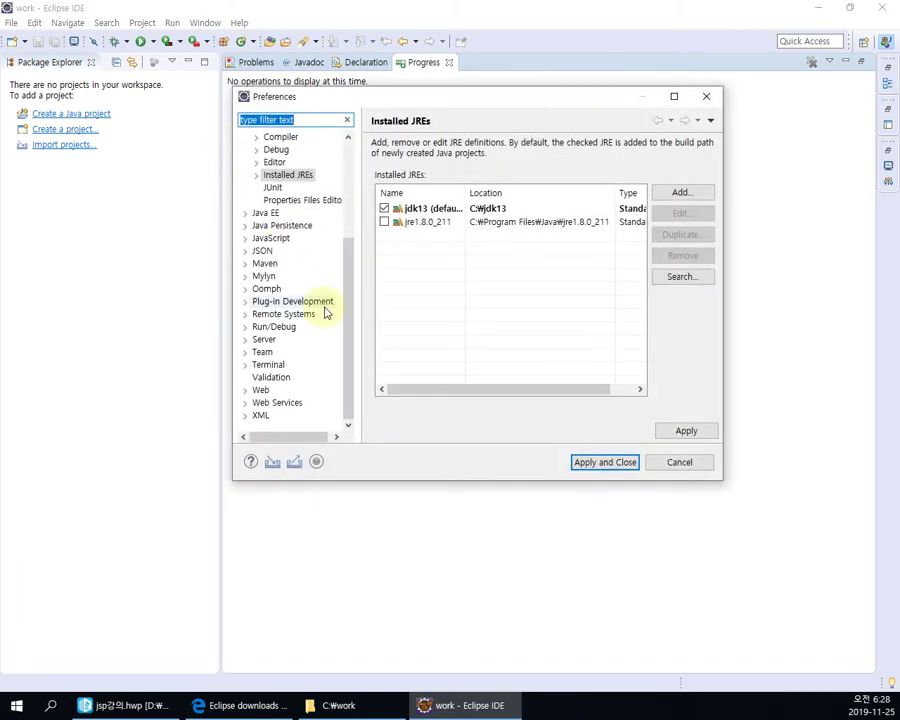
Set the workspace text file encoding in the General > Workspace preferences to Other: UTF-8
left_click_drag(344, 297, 352, 163)
left_click(244, 136)
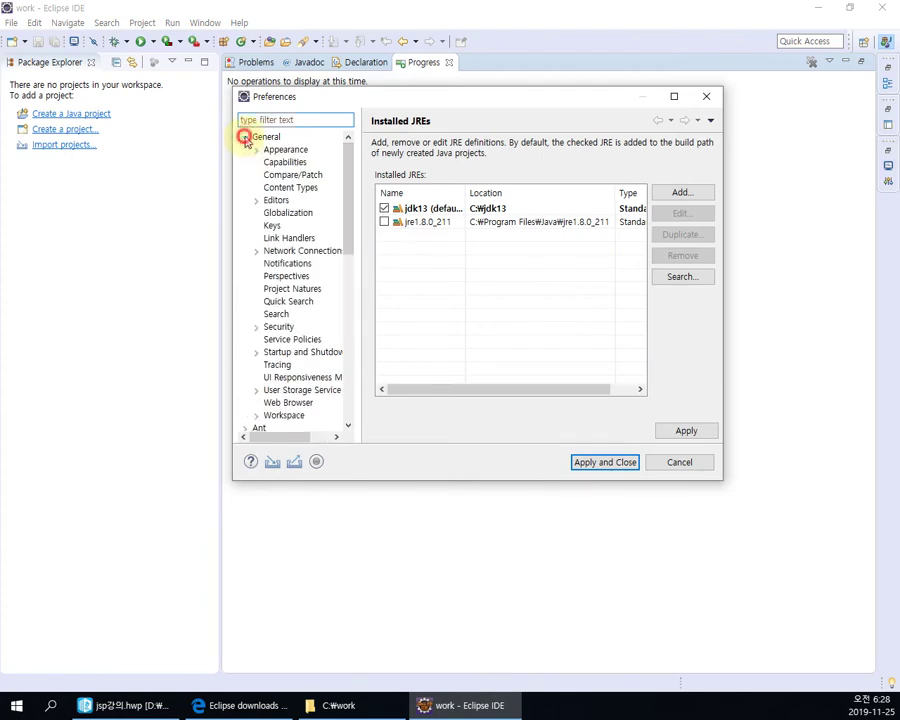
left_click(262, 137)
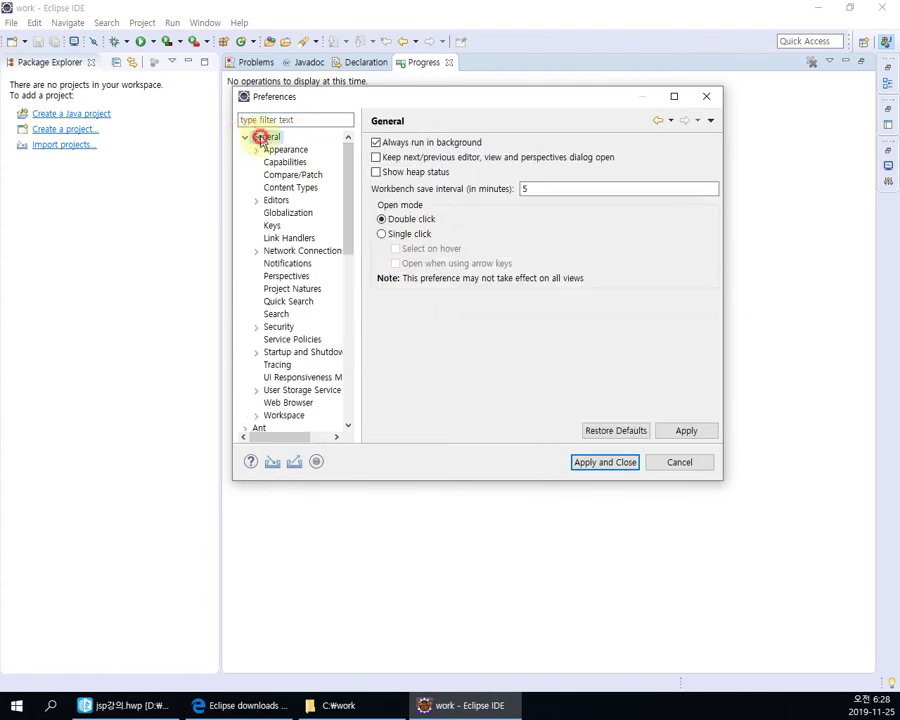
left_click(284, 415)
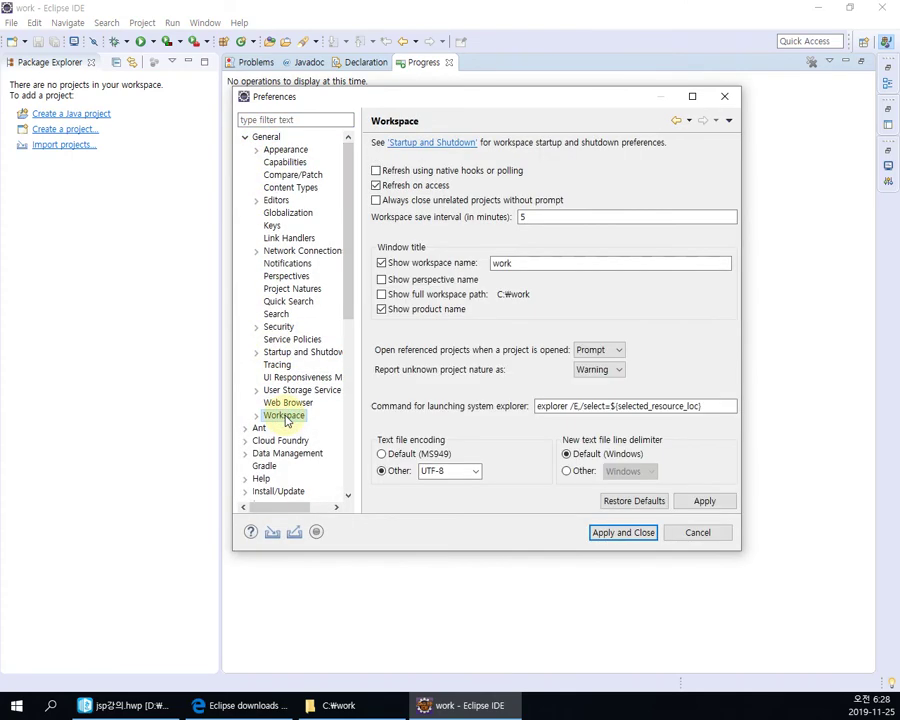
left_click(382, 455)
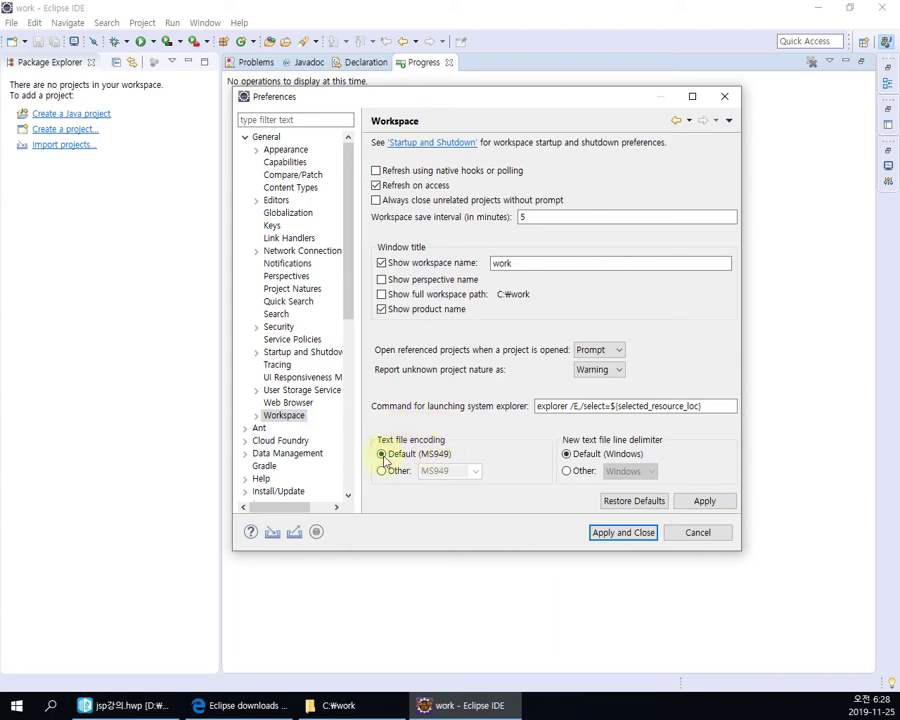
left_click(381, 471)
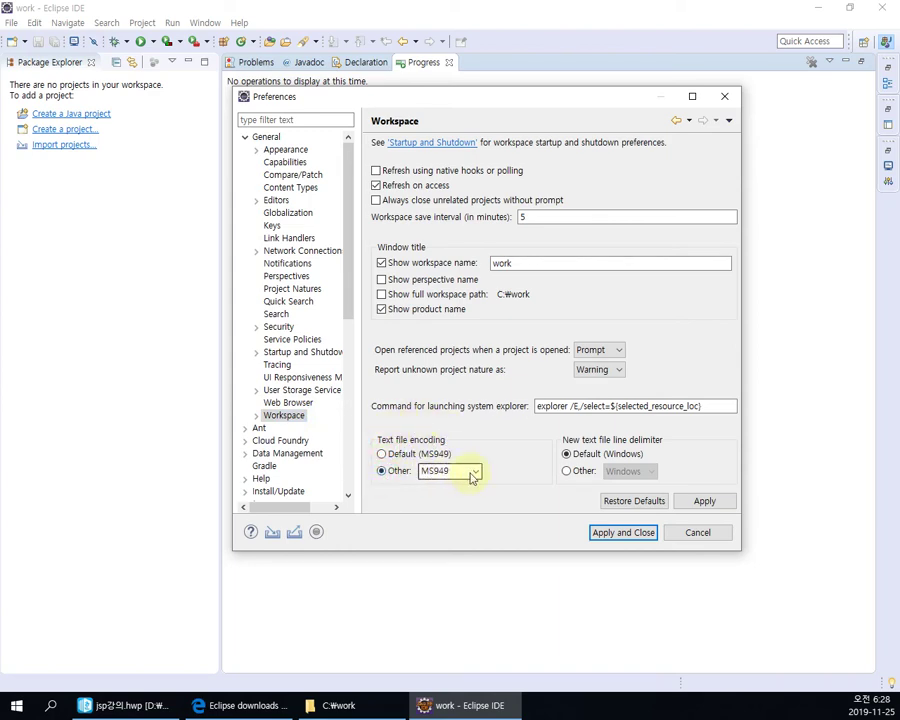
left_click(474, 472)
left_click(453, 540)
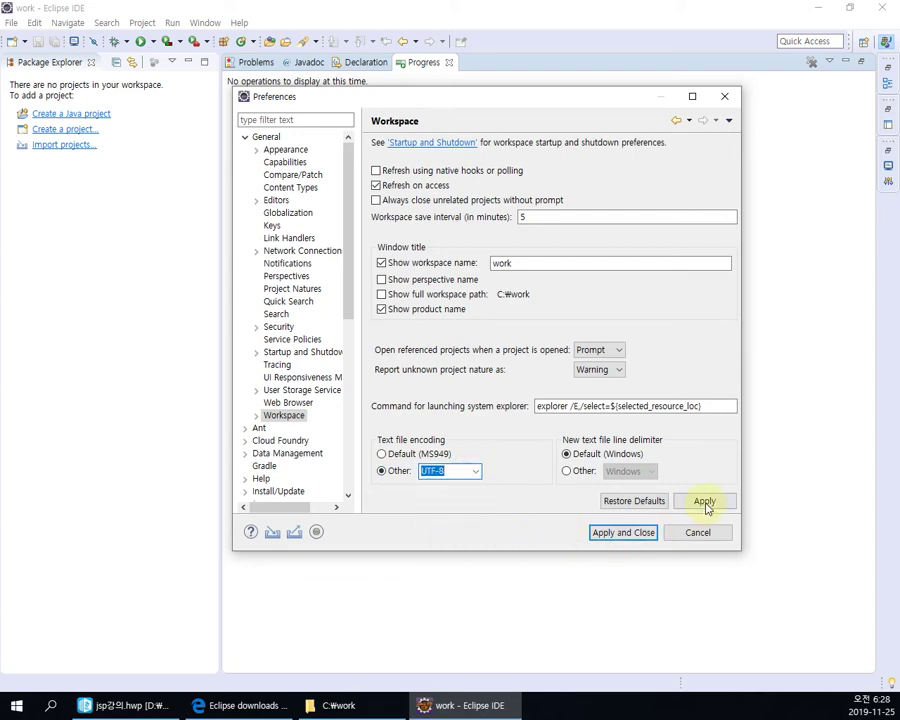
Set the Spelling encoding under General > Editors > Text Editors to Default (UTF-8), apply the preferences and close them
left_click(265, 137)
left_click(276, 201)
left_click(256, 202)
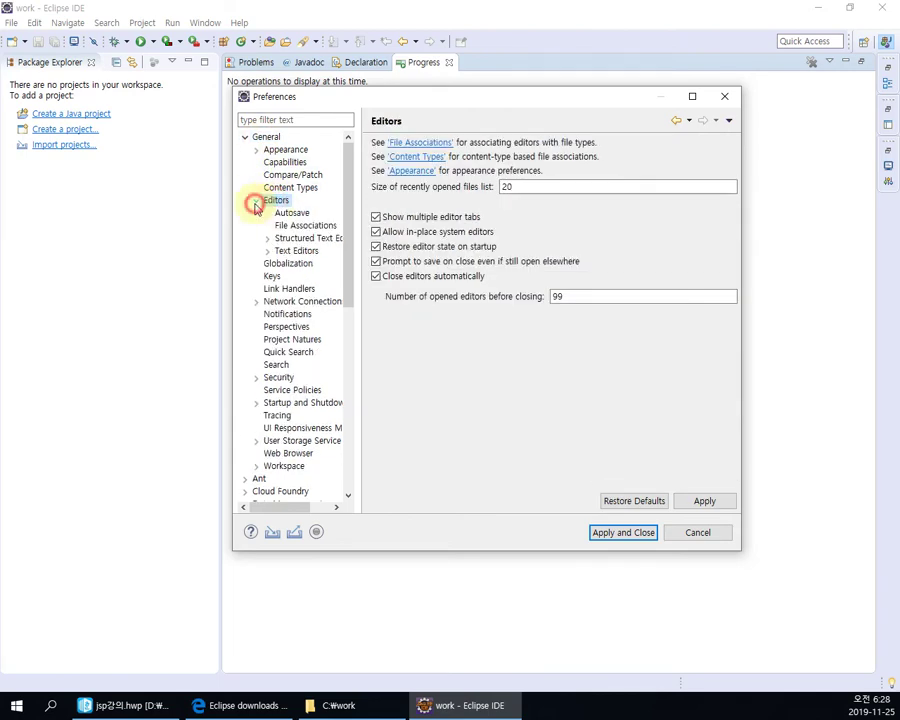
left_click(285, 250)
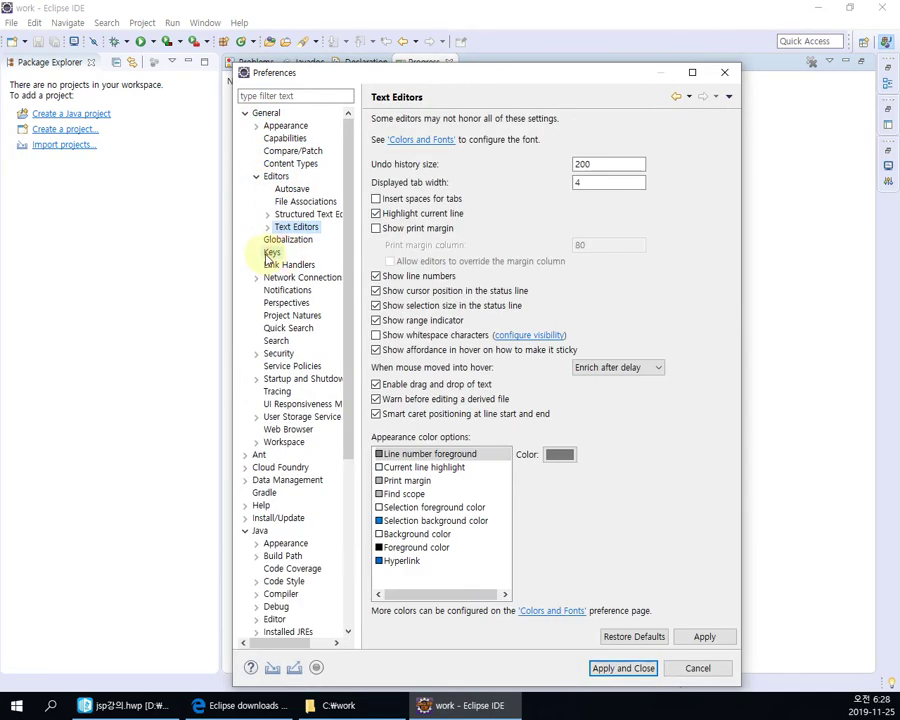
left_click(267, 227)
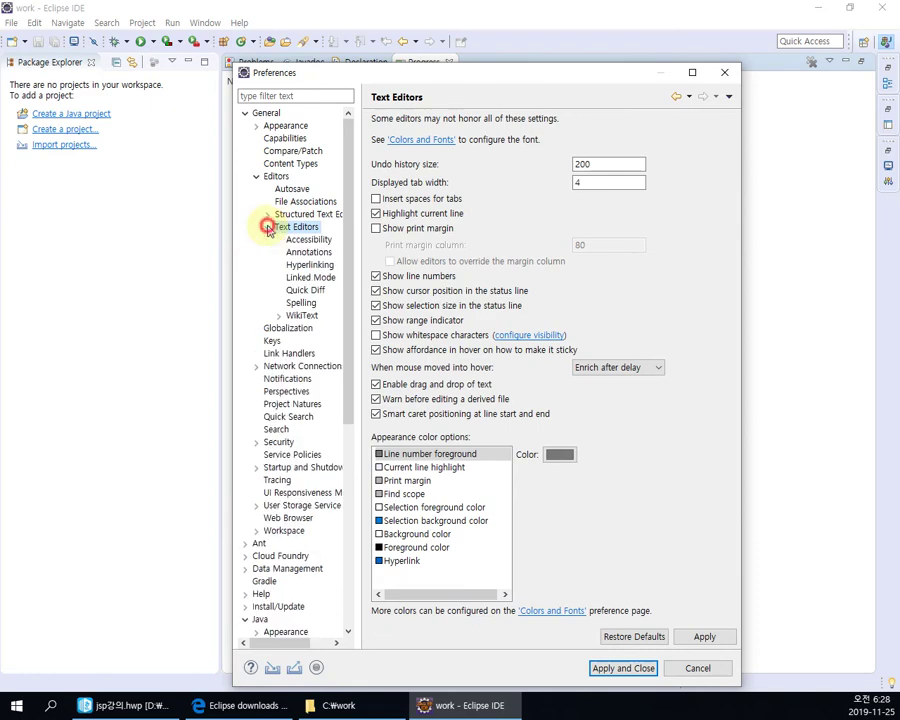
left_click(303, 303)
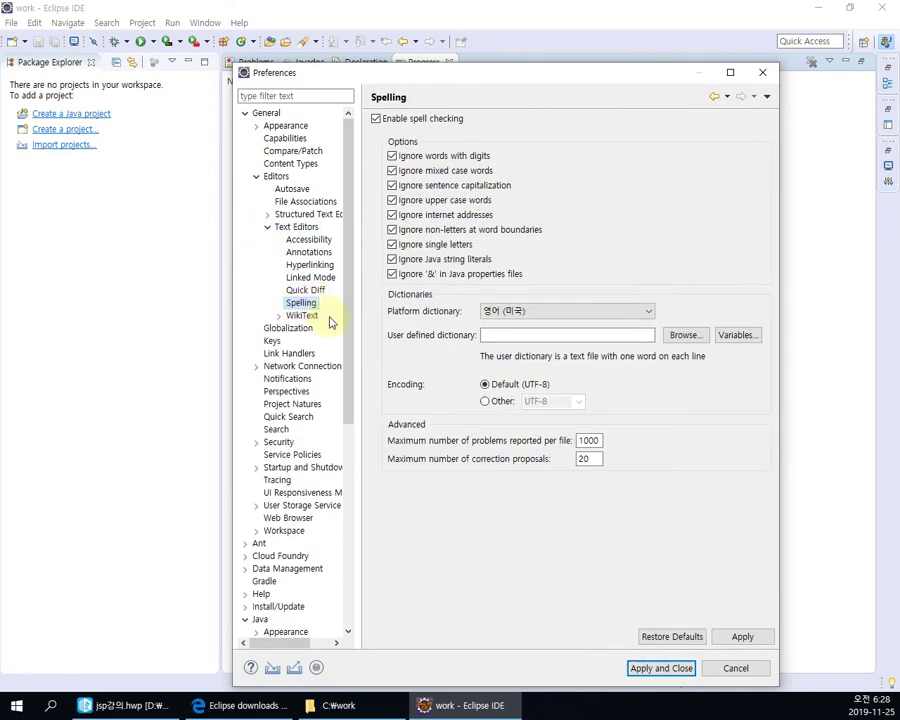
left_click(484, 402)
left_click(580, 401)
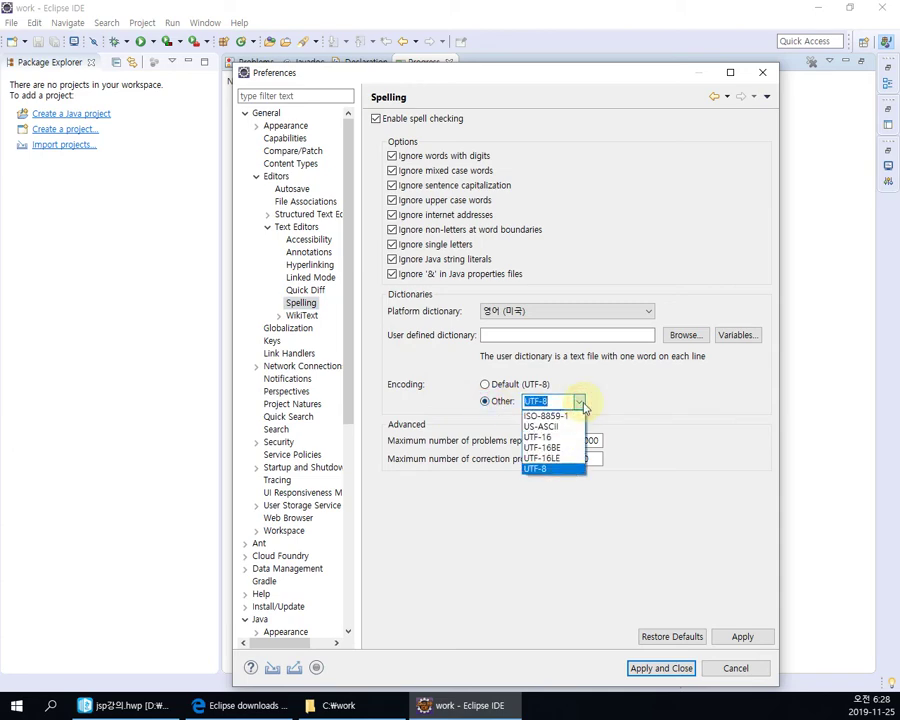
left_click(478, 388)
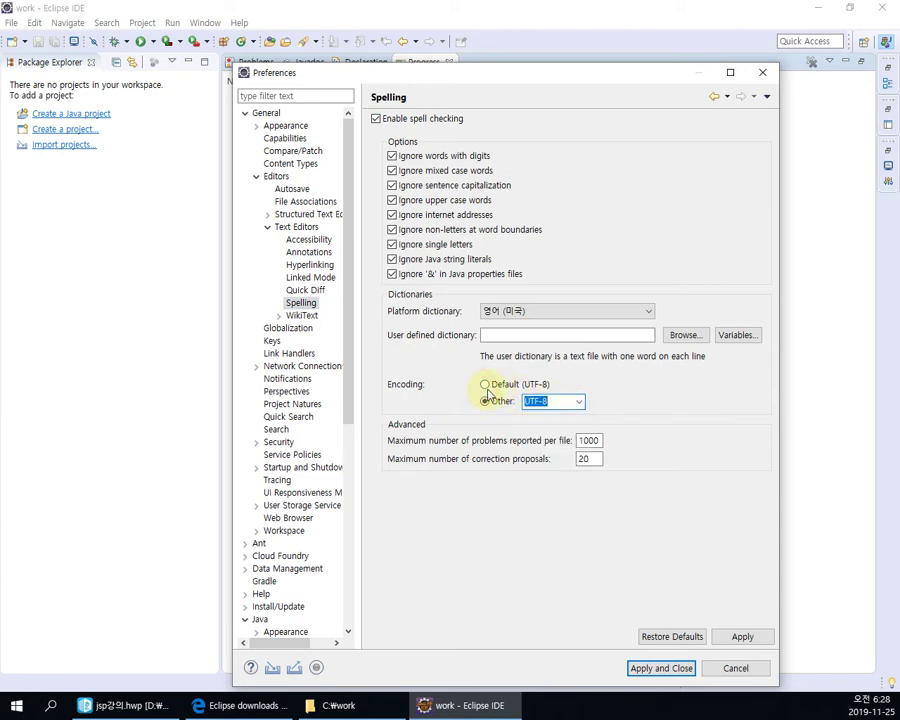
left_click(486, 386)
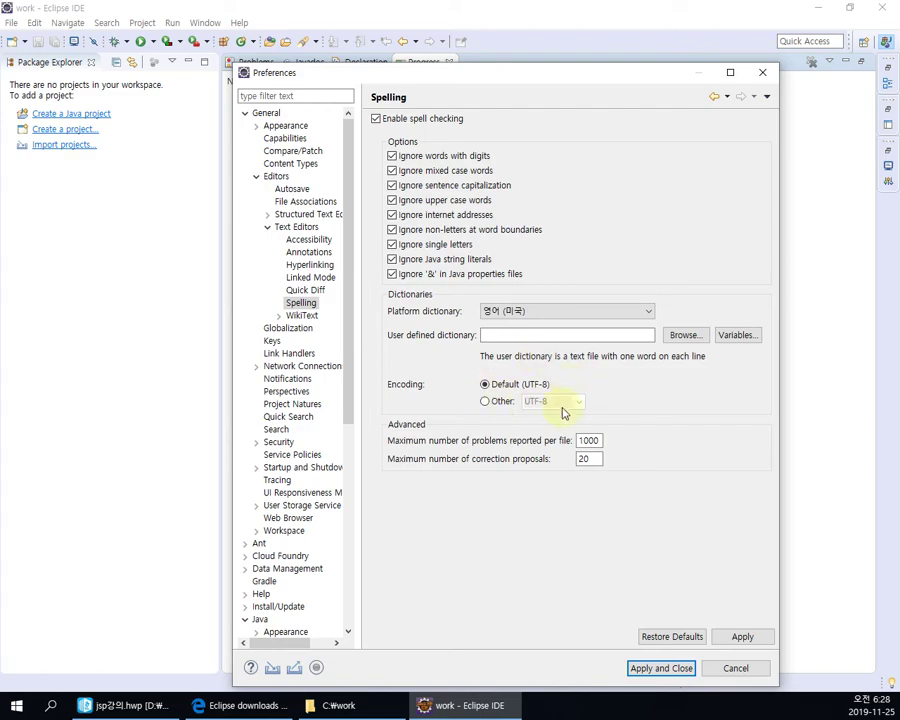
left_click(646, 668)
Switch to the jsp강의.hwp notes and review items ③ to ⑤ on Workspace, Spelling and Web file encodings
left_click(135, 705)
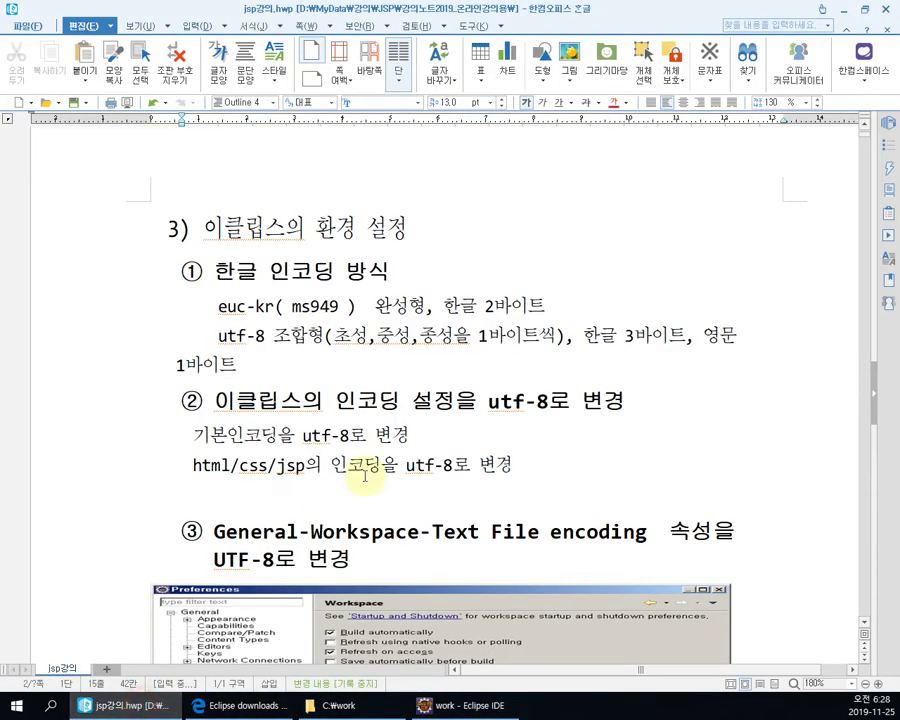
left_click(401, 400)
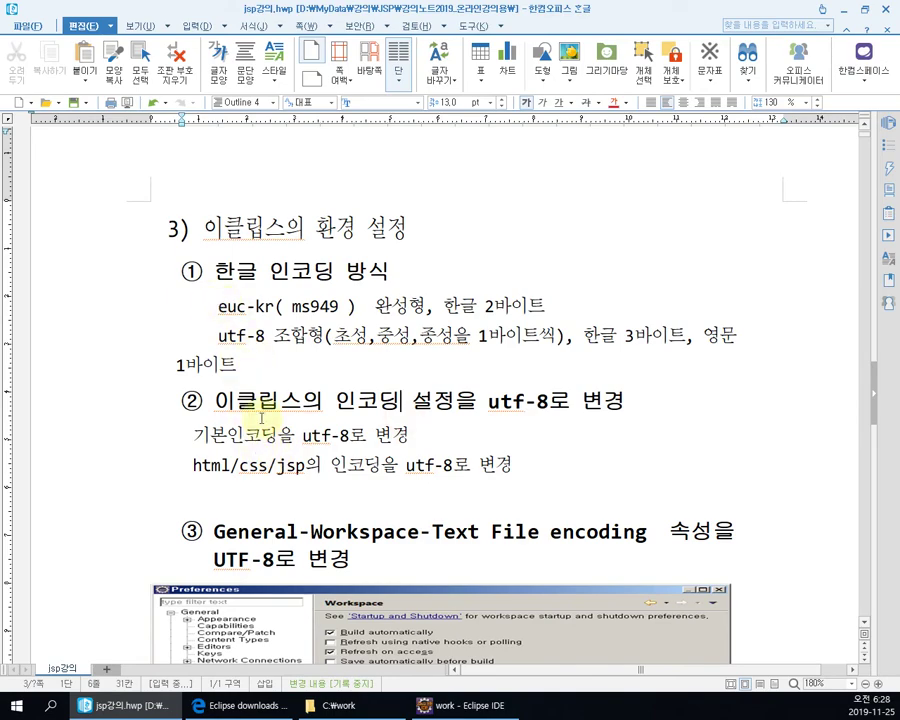
scroll(262, 418, "down", 5)
left_click_drag(213, 218, 538, 241)
scroll(460, 251, "down", 10)
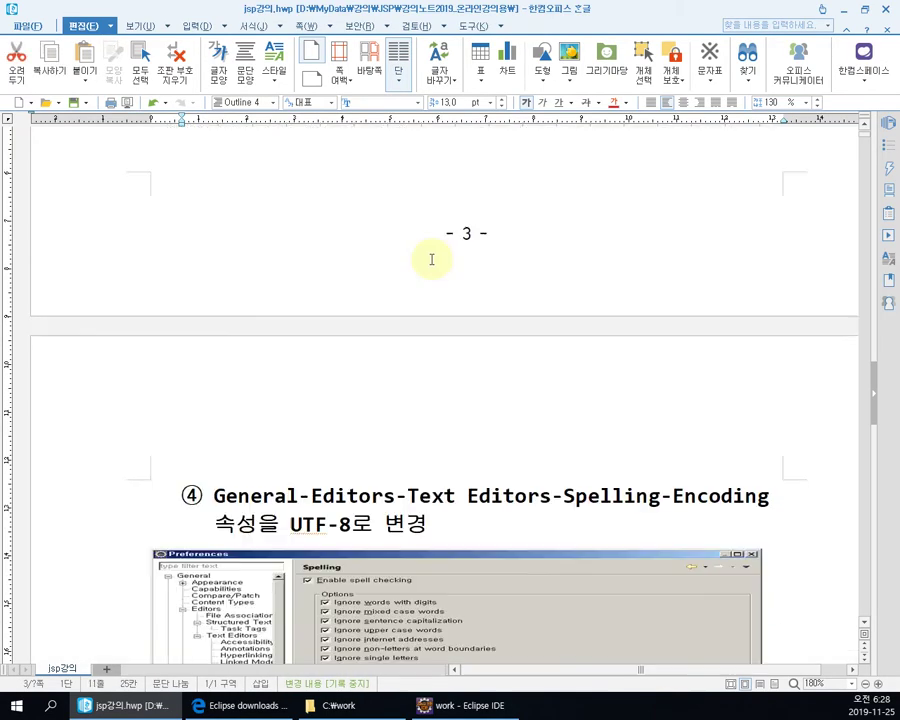
scroll(431, 259, "down", 8)
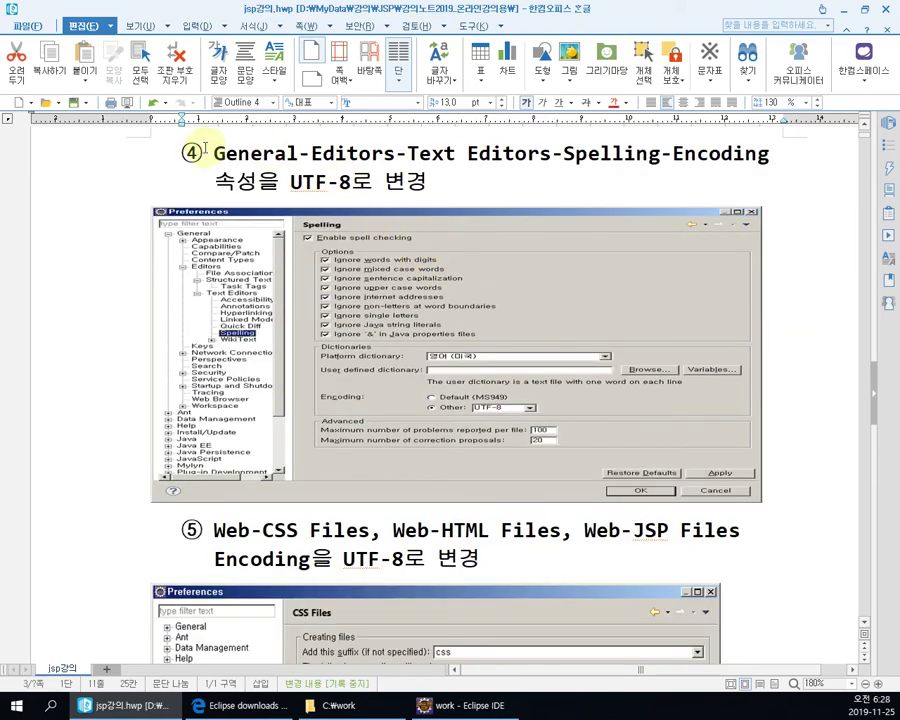
left_click_drag(205, 150, 432, 186)
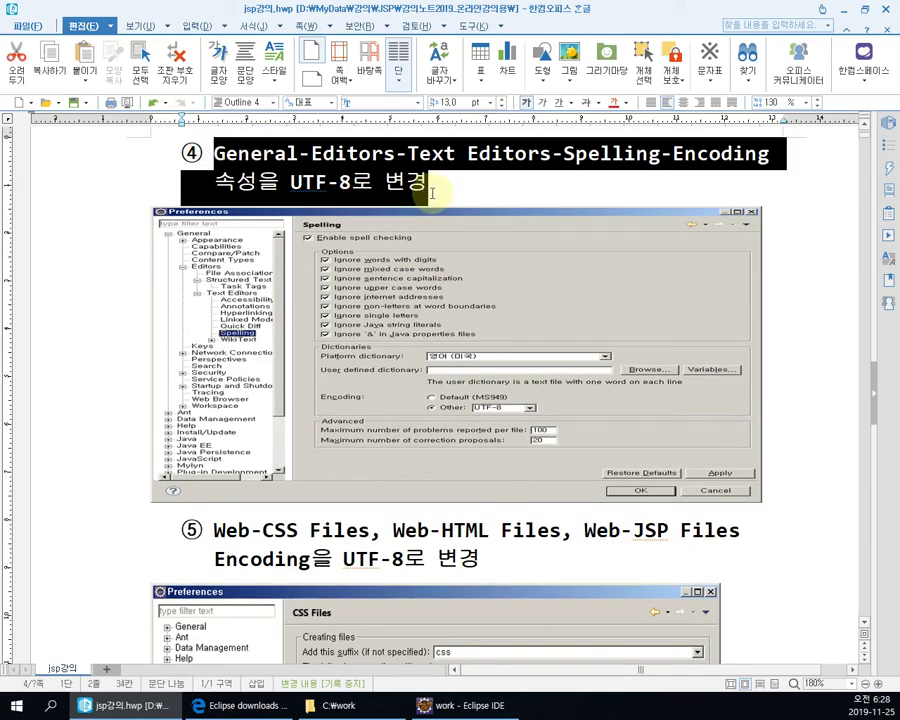
scroll(351, 276, "down", 6)
scroll(351, 276, "down", 2)
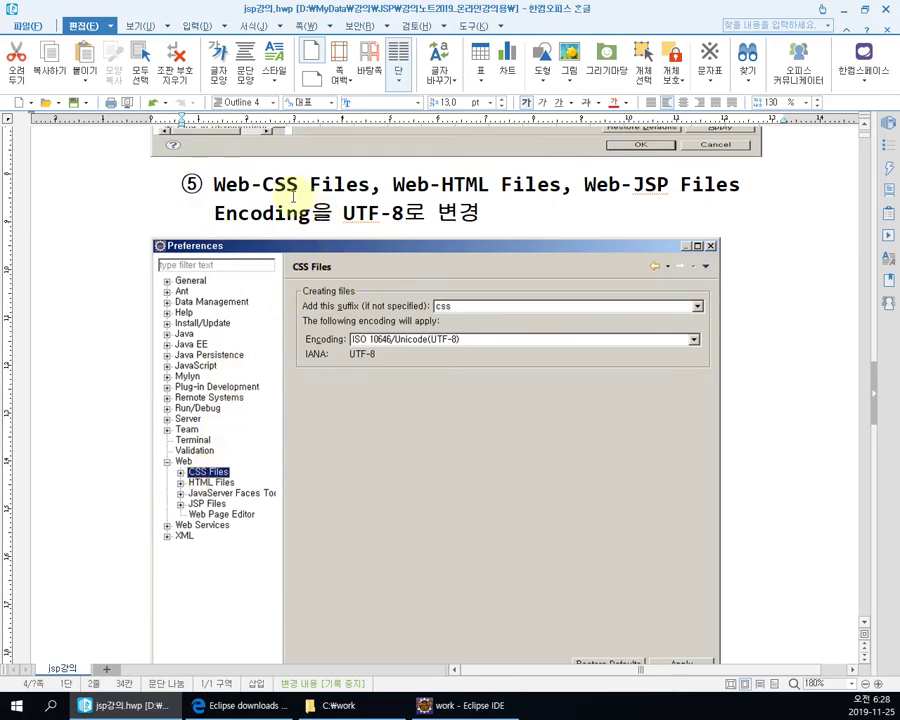
left_click_drag(276, 185, 482, 215)
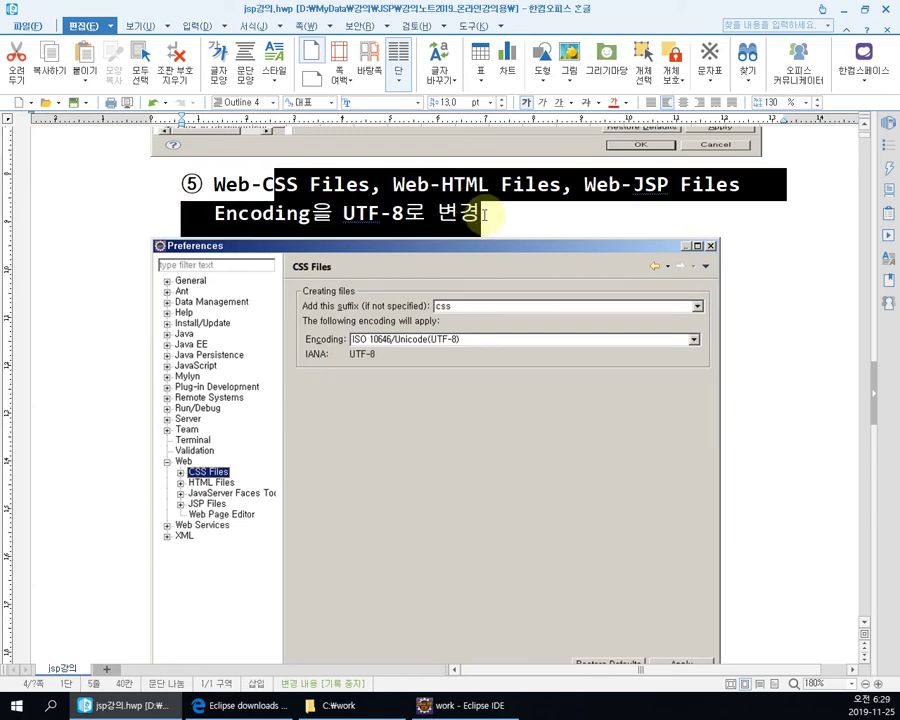
Return to Eclipse and set the Web > CSS Files encoding in Preferences to ISO 10646/Unicode(UTF-8)
left_click(467, 705)
left_click(198, 23)
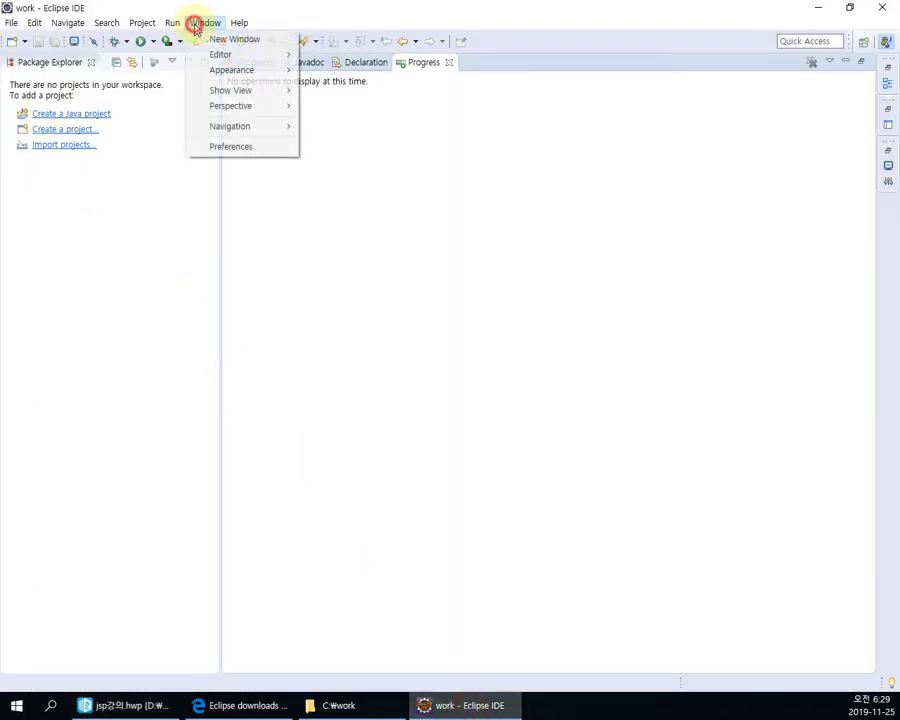
left_click(224, 144)
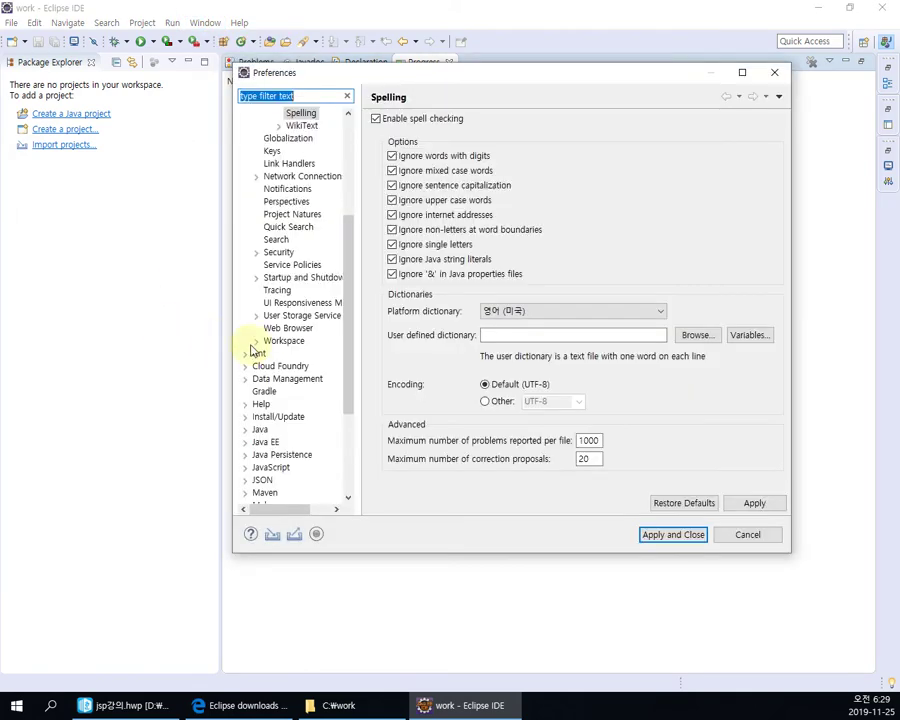
scroll(289, 408, "down", 4)
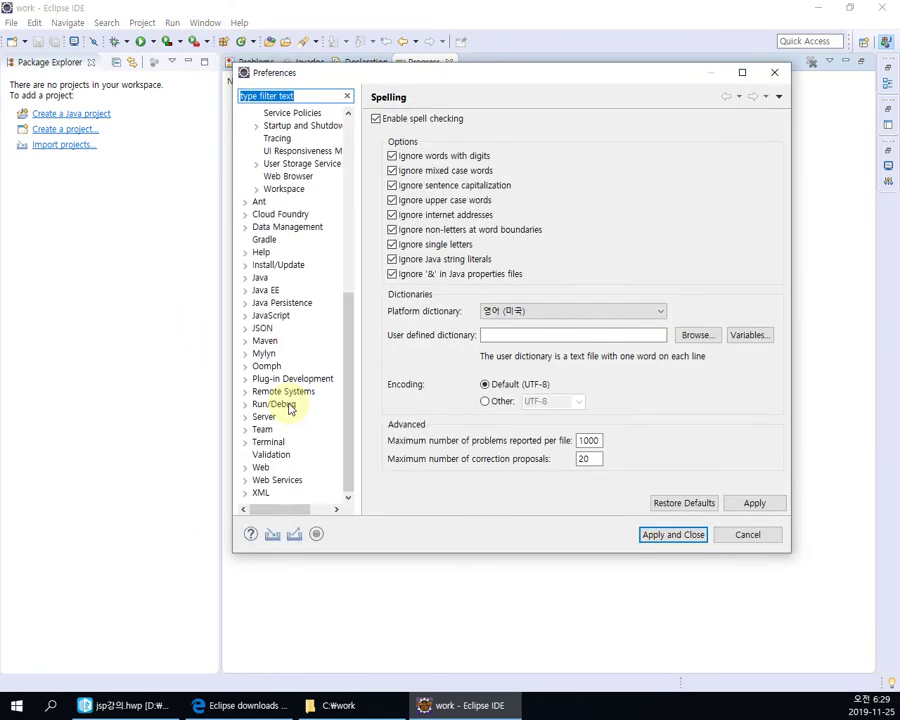
left_click(244, 467)
left_click(276, 442)
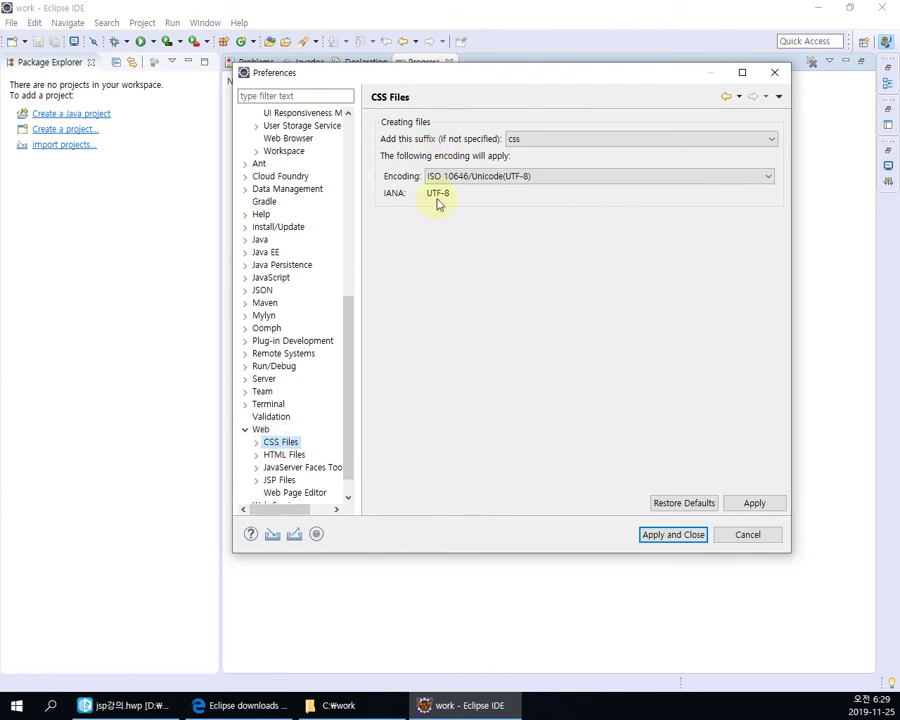
left_click(543, 179)
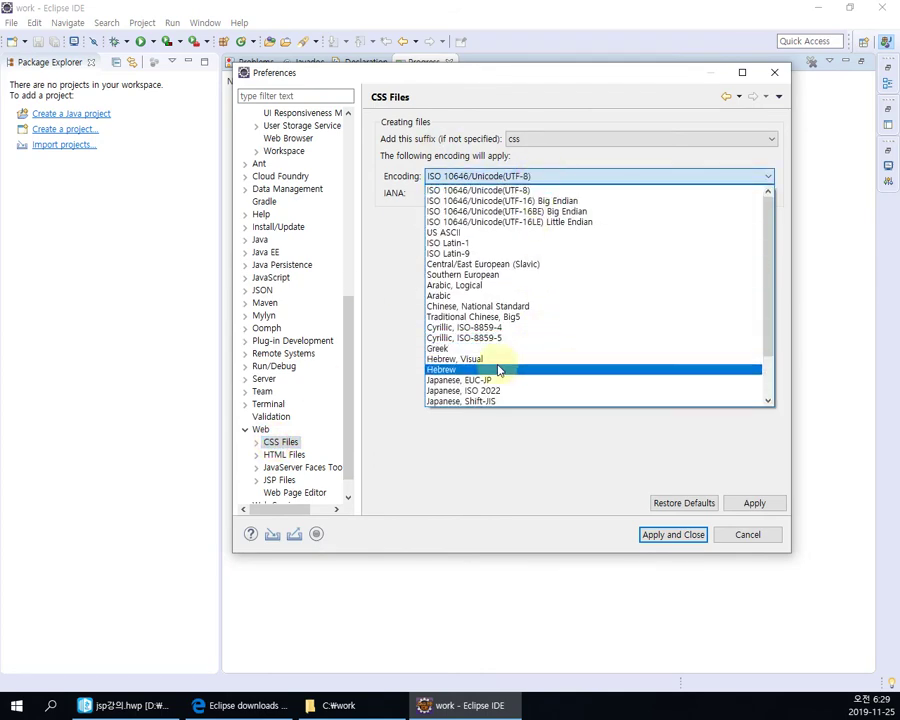
scroll(530, 374, "down", 2)
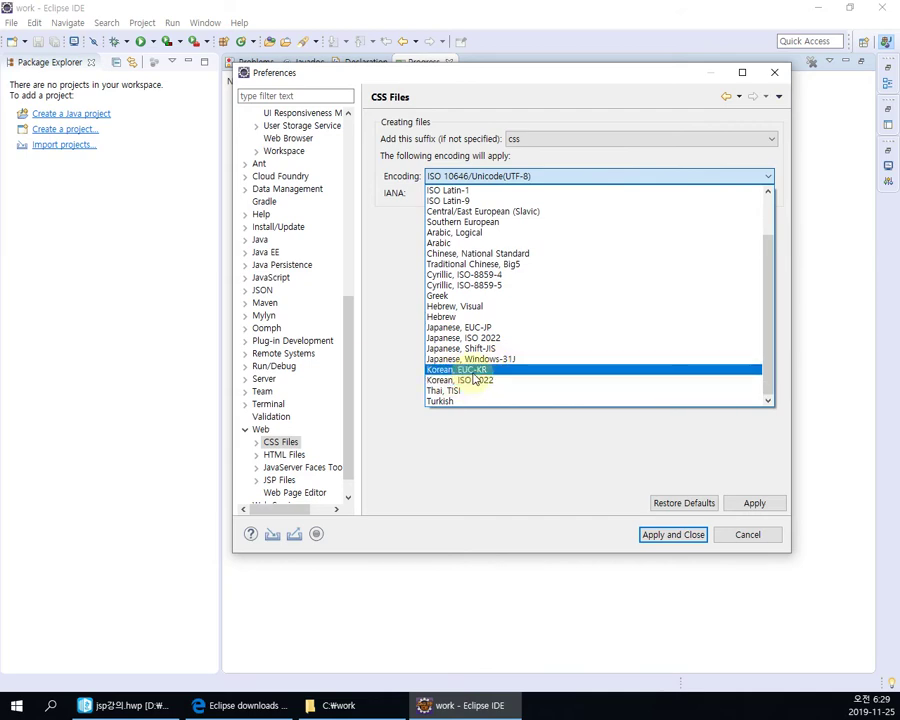
scroll(655, 340, "up", 2)
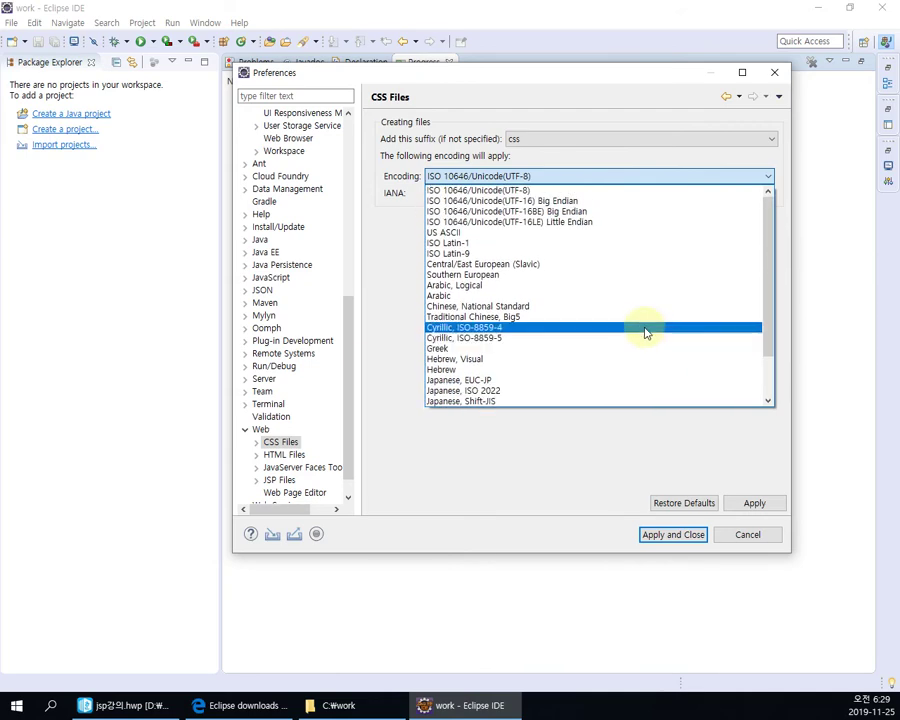
left_click(527, 189)
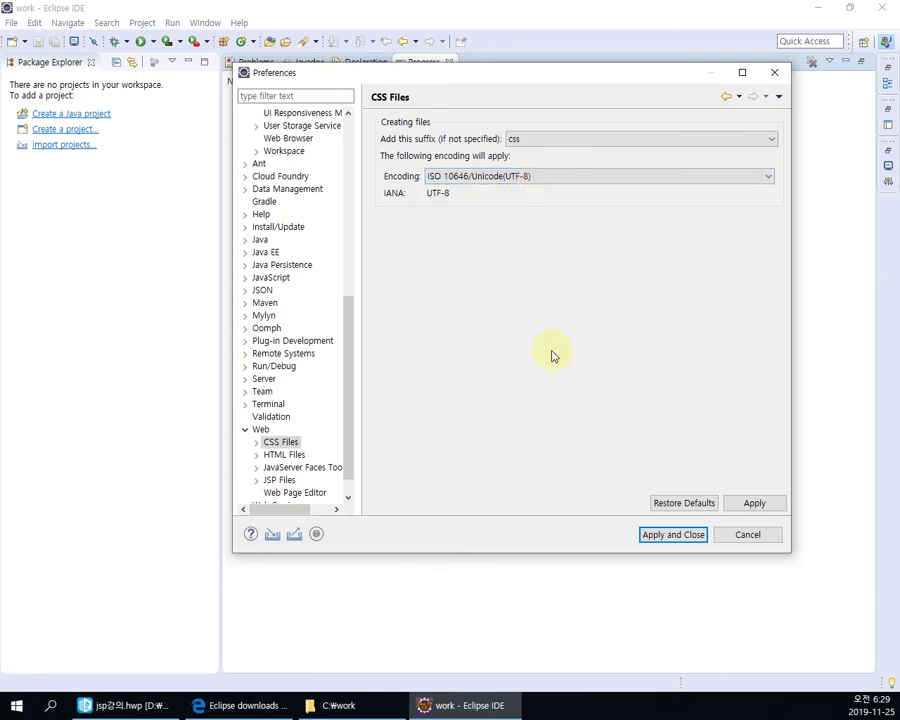
Set the encoding for creating HTML files in the Web preferences to ISO 10646/Unicode(UTF-8)
left_click(284, 455)
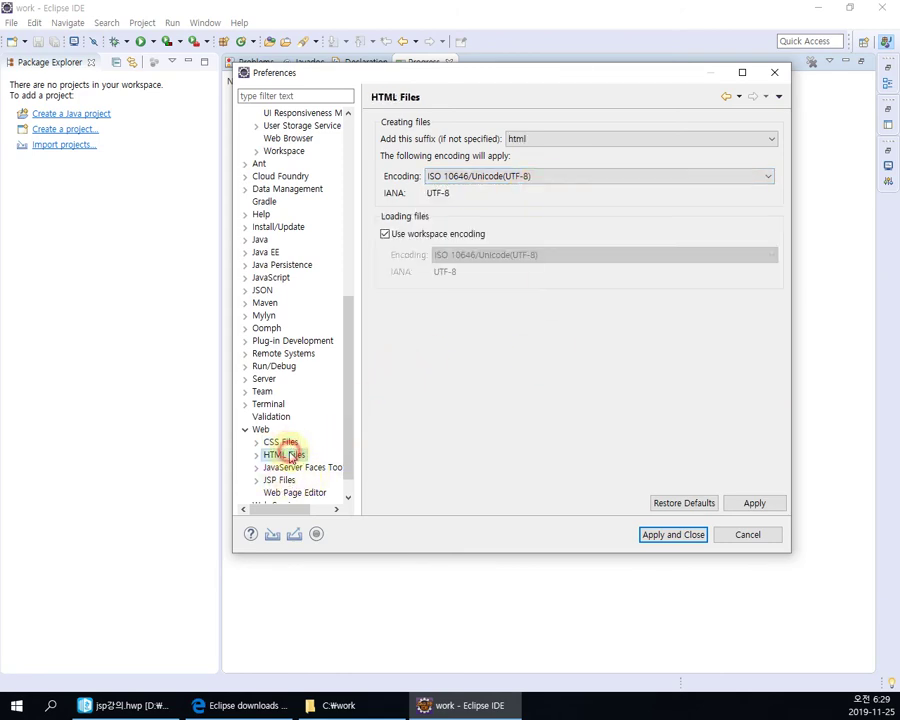
left_click(508, 180)
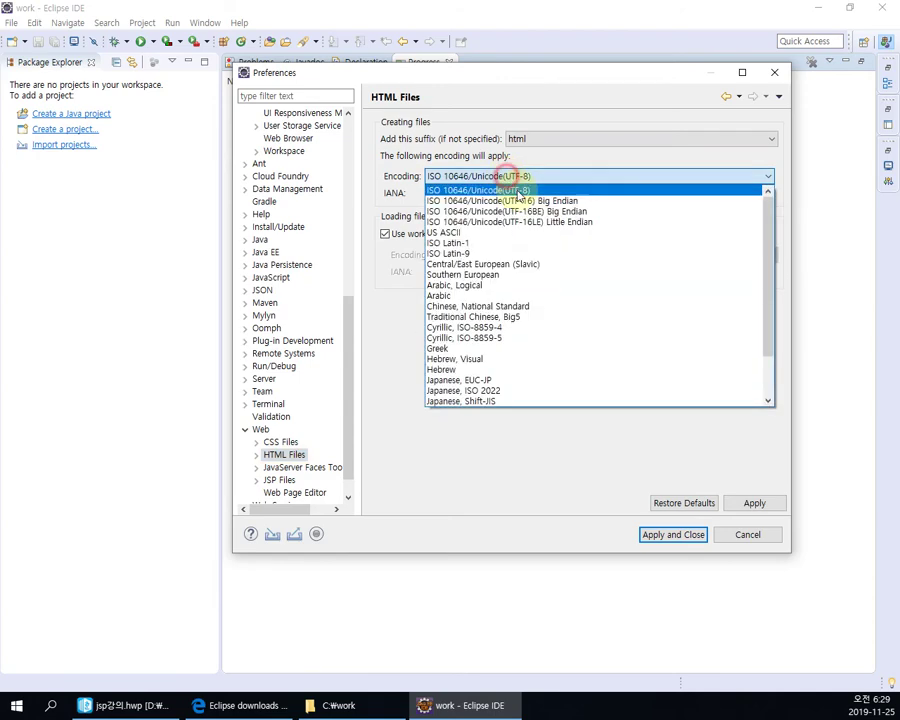
left_click(515, 190)
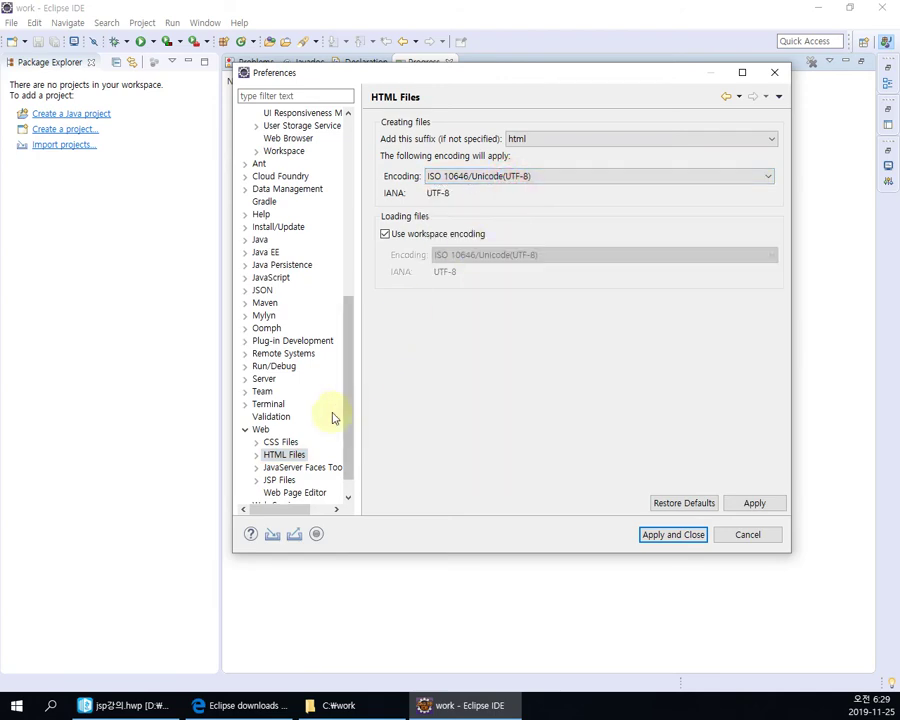
Set the encoding for creating JSP files to ISO 10646/Unicode(UTF-8), recheck the CSS and HTML pages, and apply and close the preferences
left_click(280, 480)
left_click(524, 178)
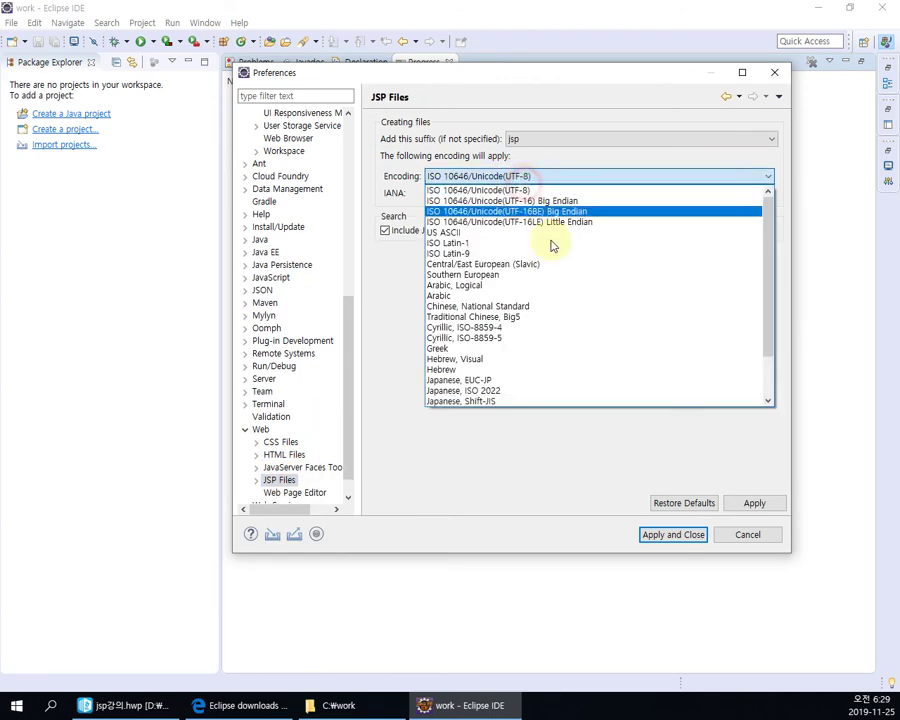
left_click(527, 191)
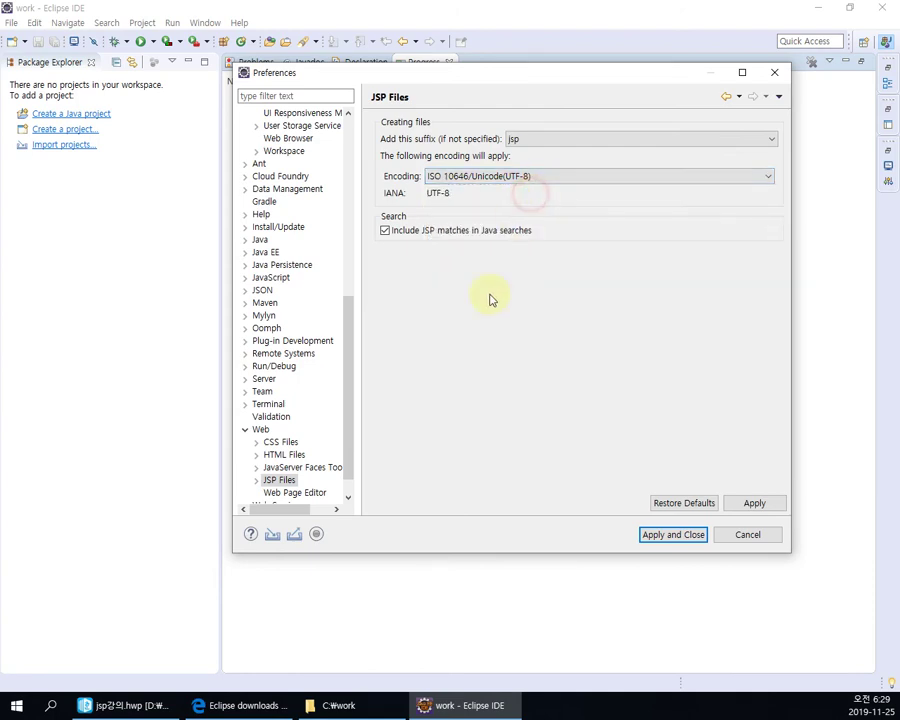
left_click(292, 443)
left_click(282, 457)
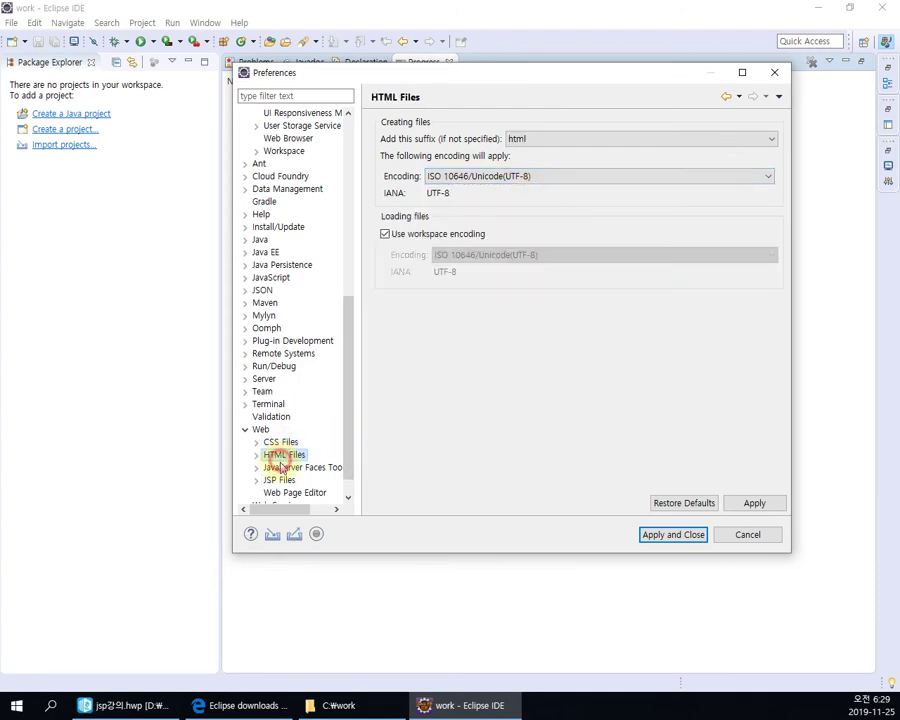
left_click(276, 481)
left_click(665, 534)
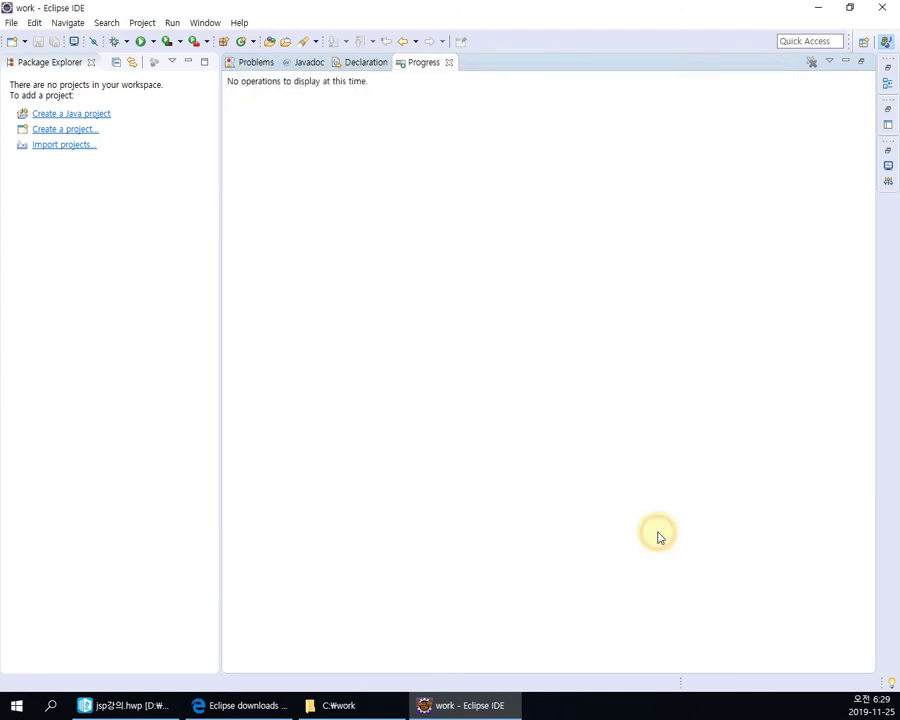
Switch to the Edge browser, load tomcat.apache.org and open the Tomcat 9 download page
key("alt+Tab")
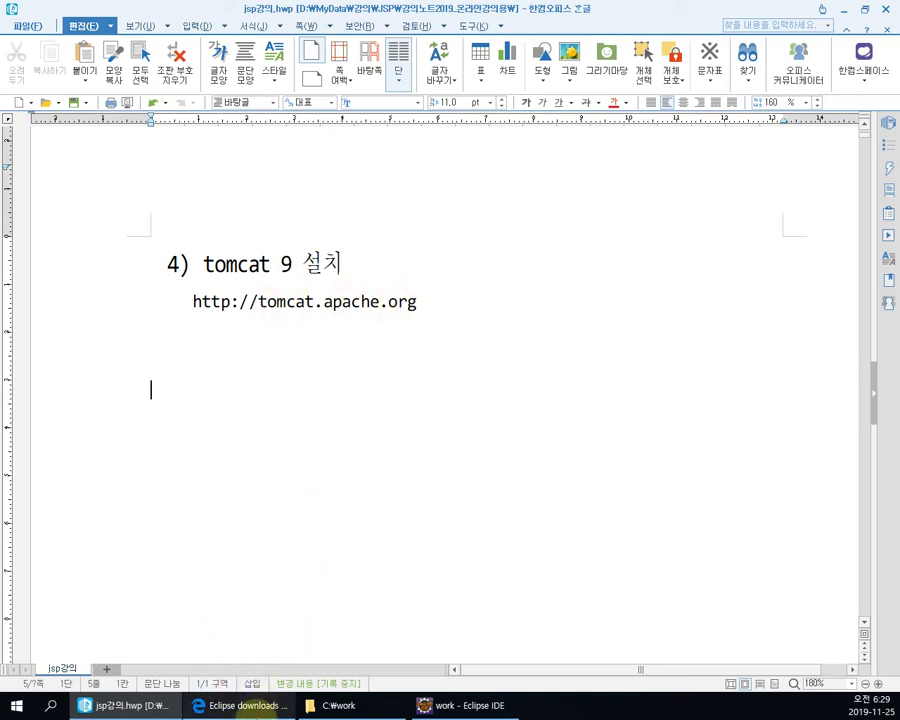
left_click(262, 713)
left_click(316, 36)
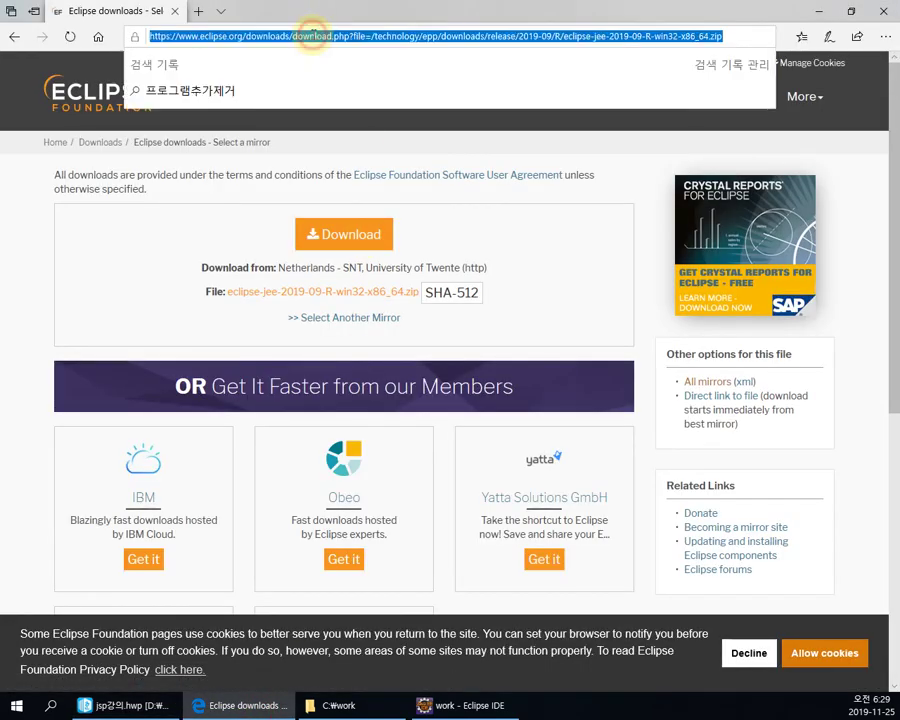
type("tomcat.p")
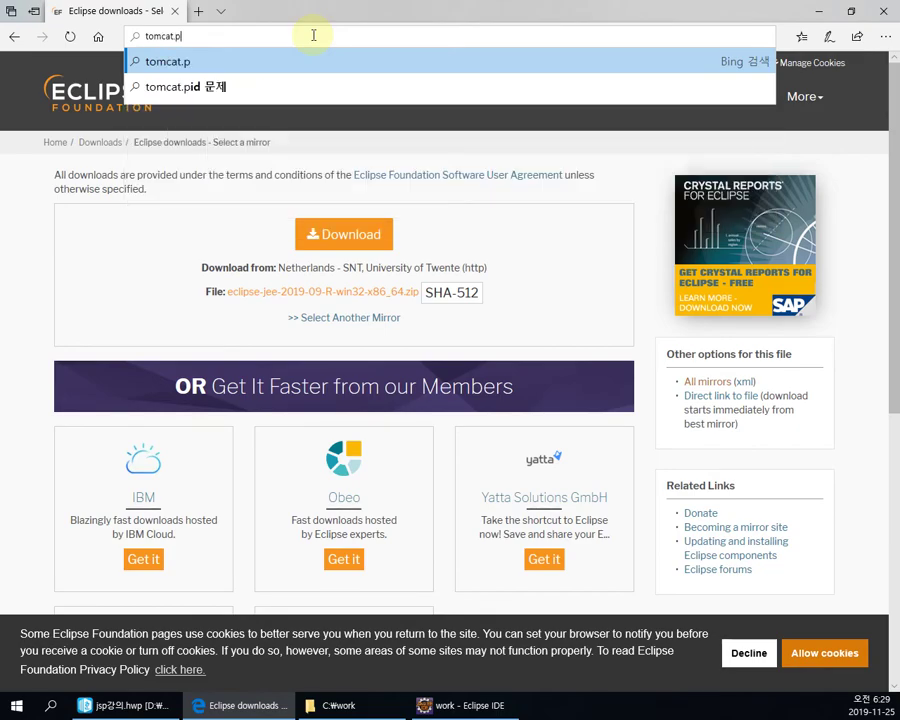
key("BackSpace")
type("apache.org")
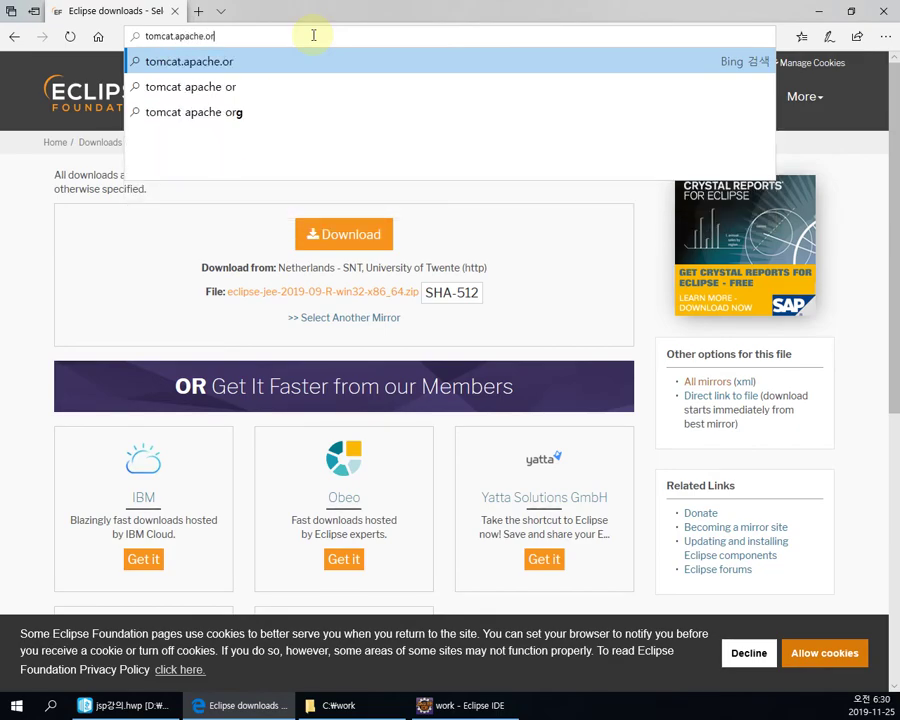
key("Return")
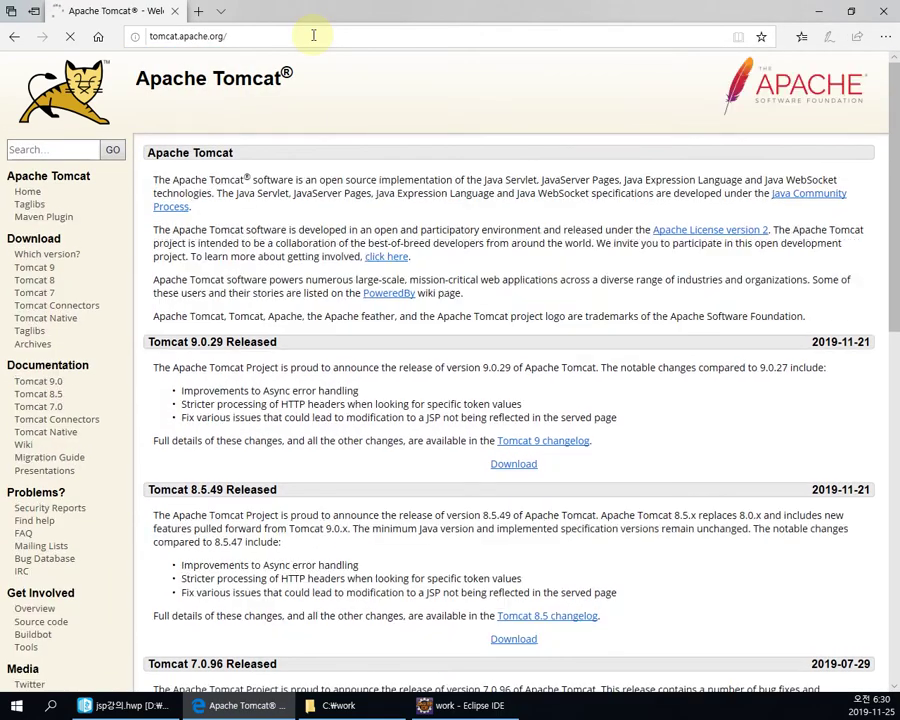
left_click(33, 272)
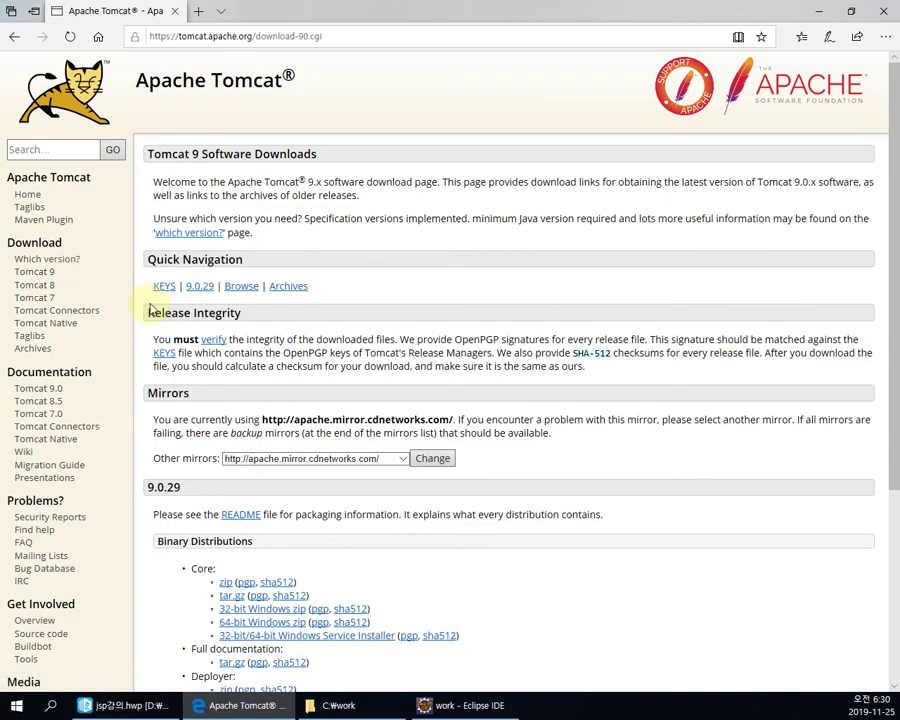
Download the Core zip of the Tomcat 9.0.29 binary distribution, save it and open its download folder
scroll(150, 306, "down", 4)
left_click_drag(147, 304, 185, 302)
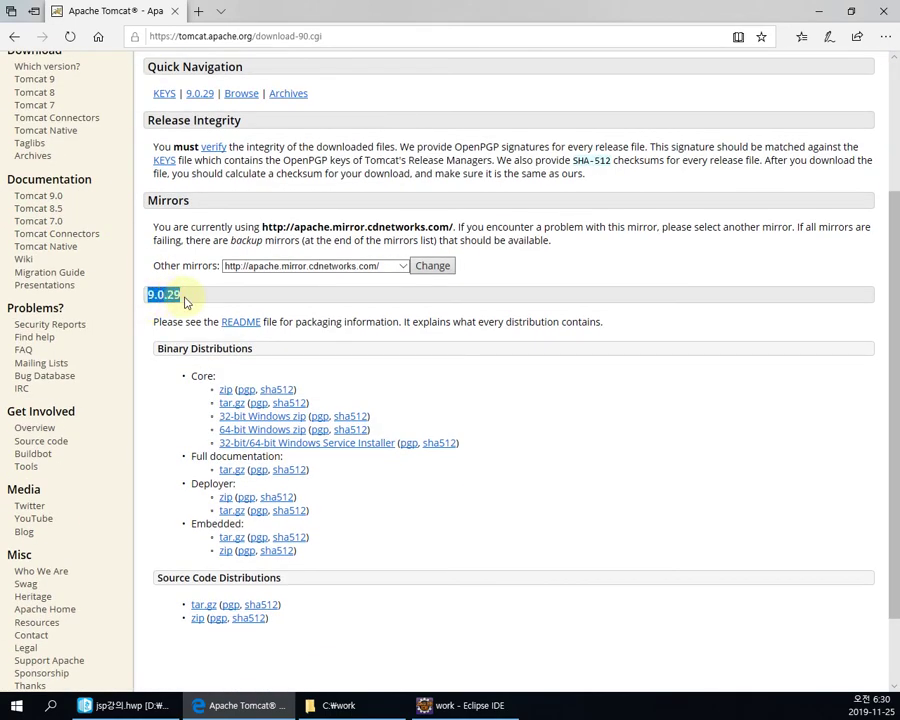
left_click_drag(174, 349, 235, 395)
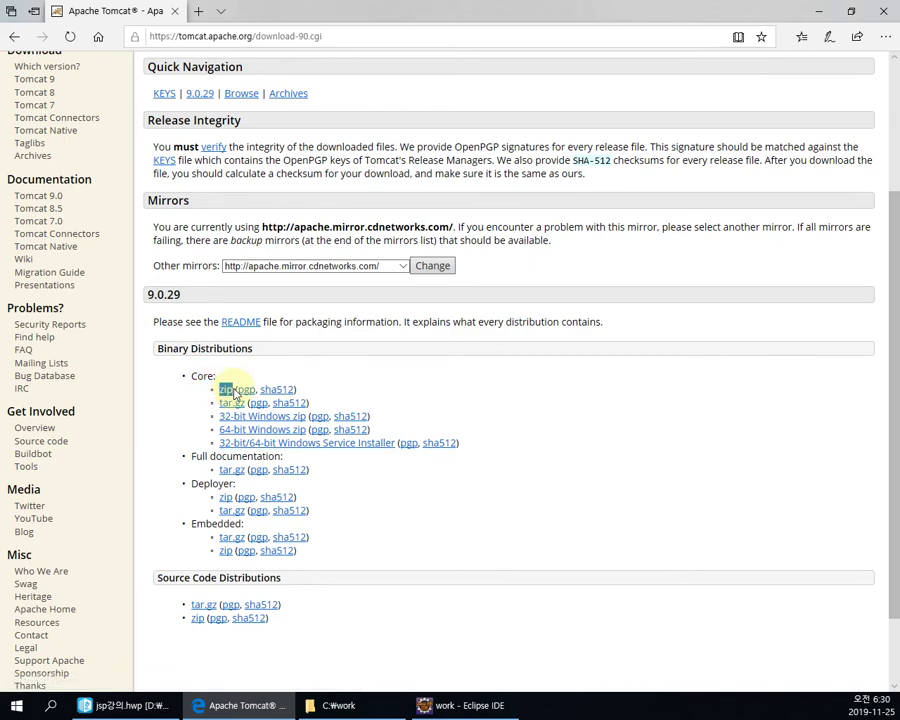
left_click(226, 392)
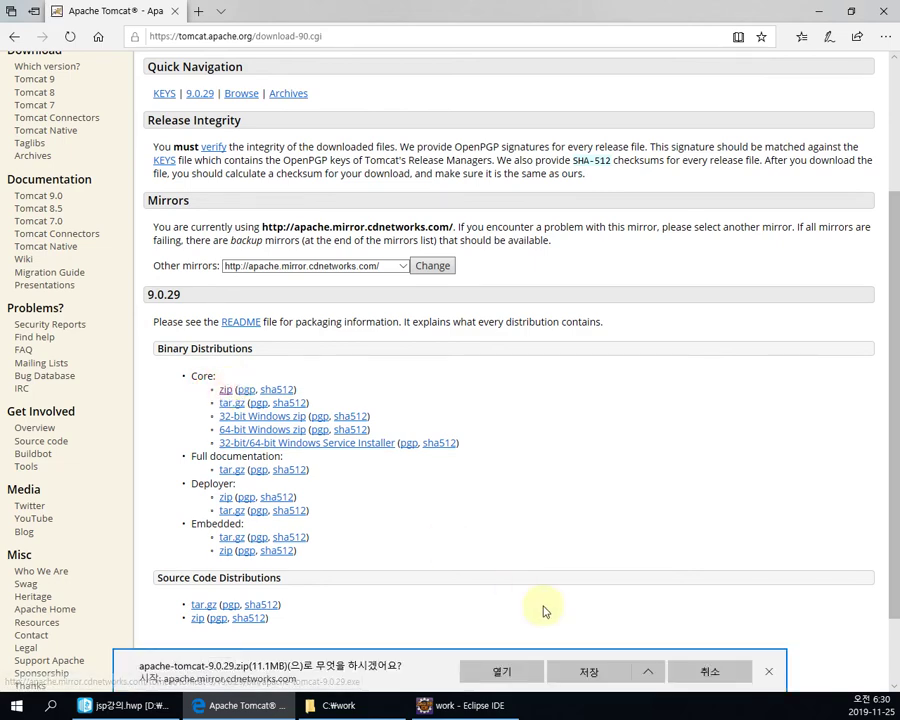
left_click(584, 671)
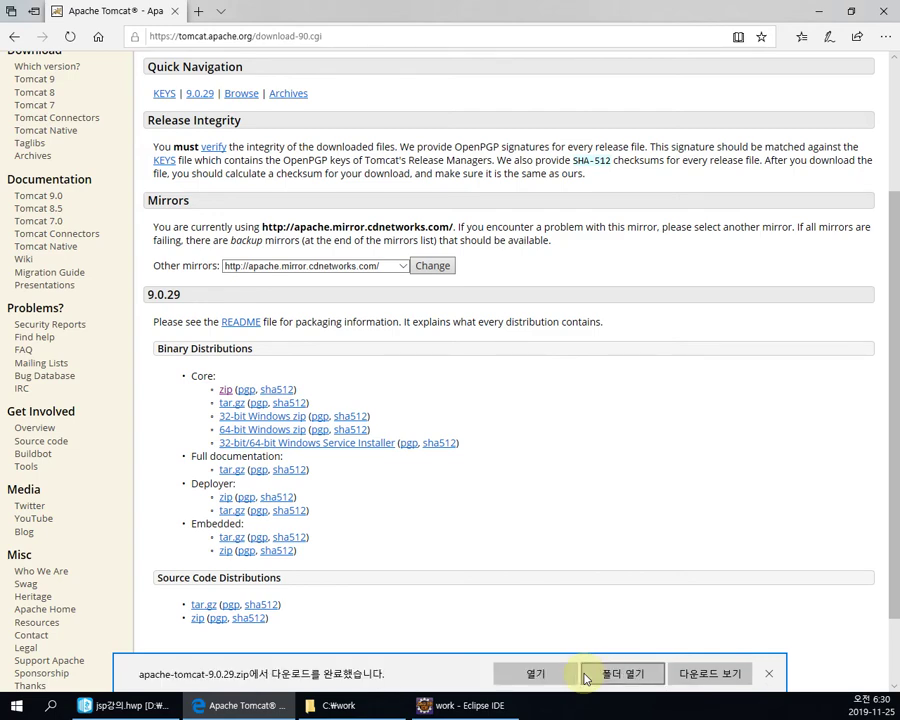
left_click(592, 675)
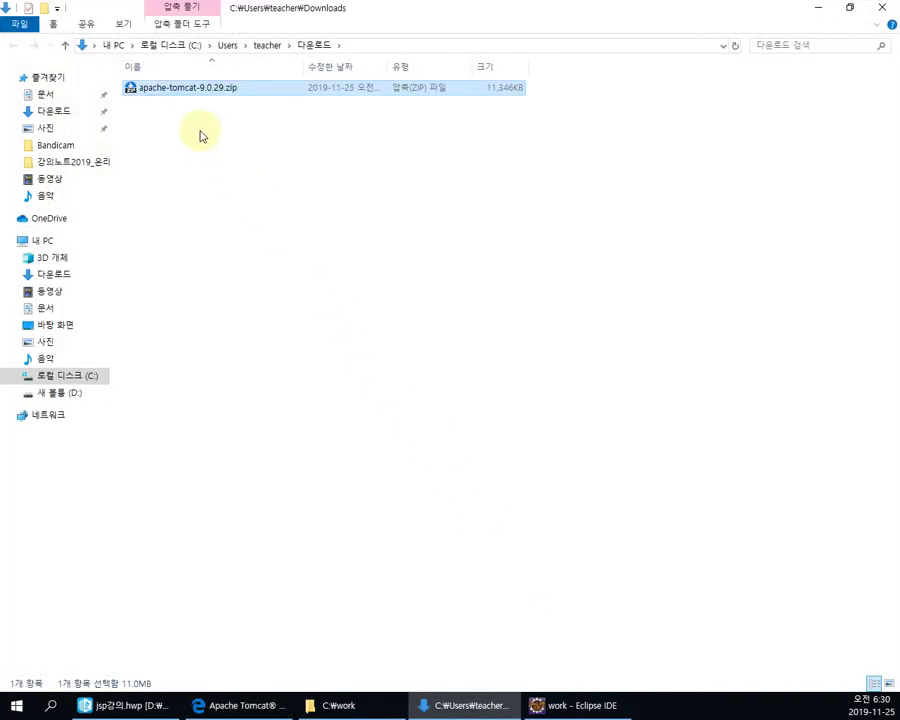
Extract apache-tomcat-9.0.29.zip into its own apache-tomcat-9.0.29 folder and close the extraction window
right_click(199, 94)
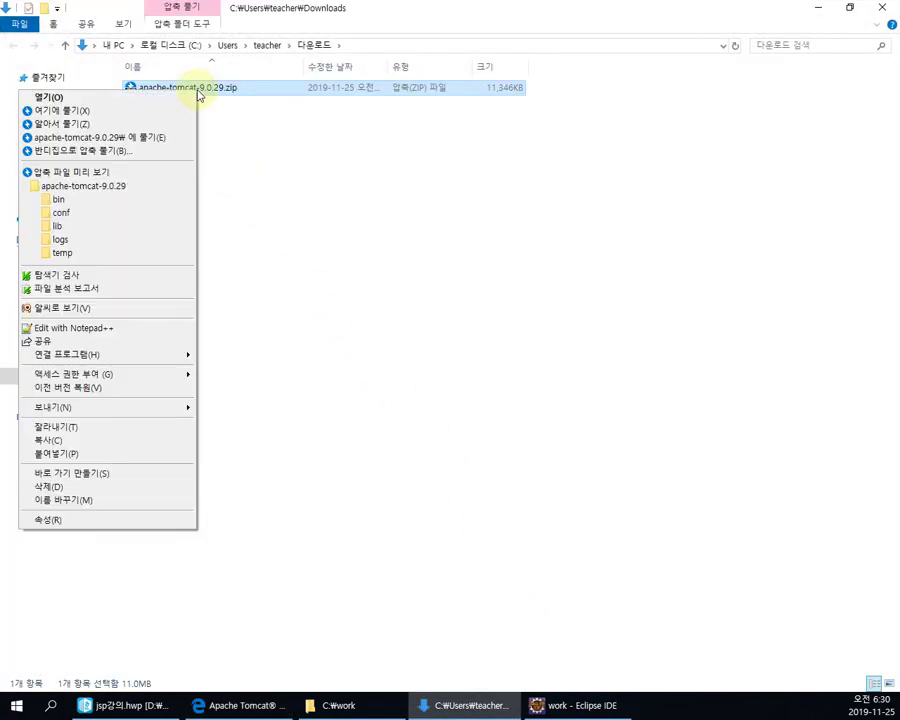
left_click(148, 138)
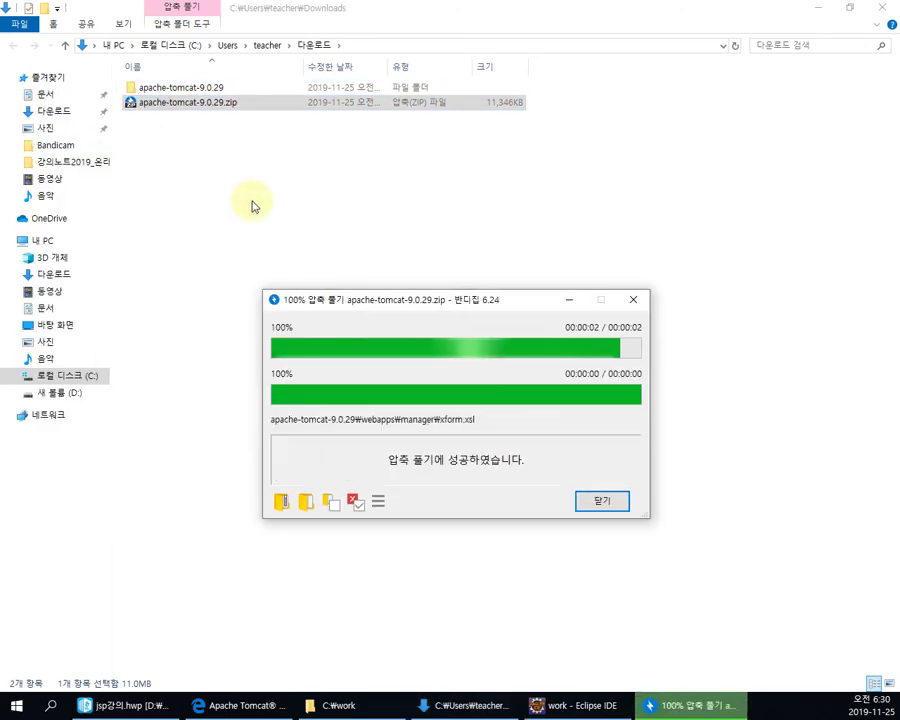
left_click(615, 510)
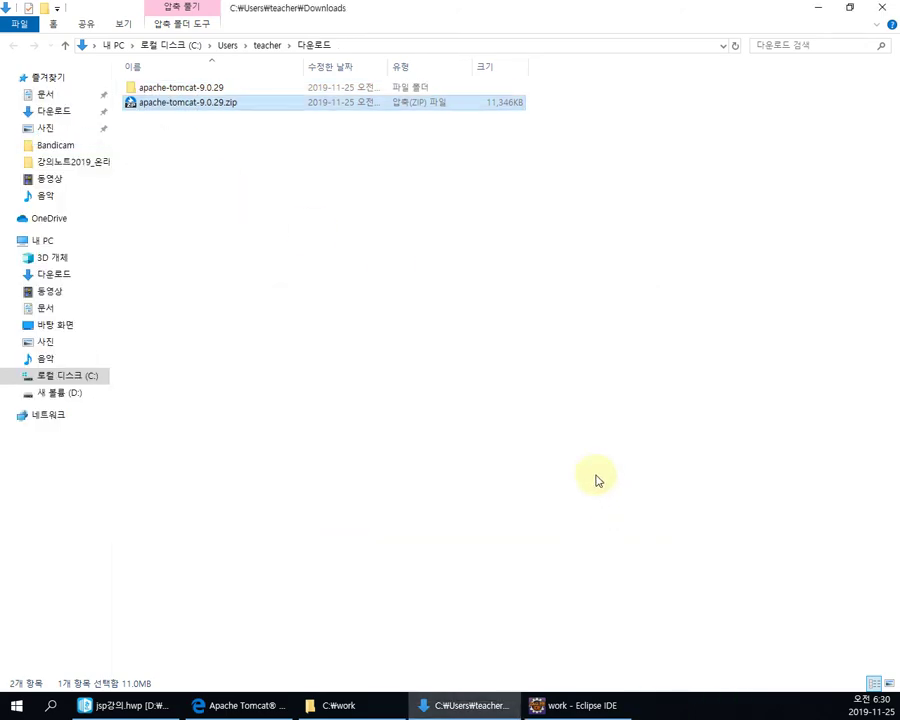
Examine the contents of the nested apache-tomcat-9.0.29 folder and return to the Downloads folder
left_click(438, 274)
left_click(203, 88)
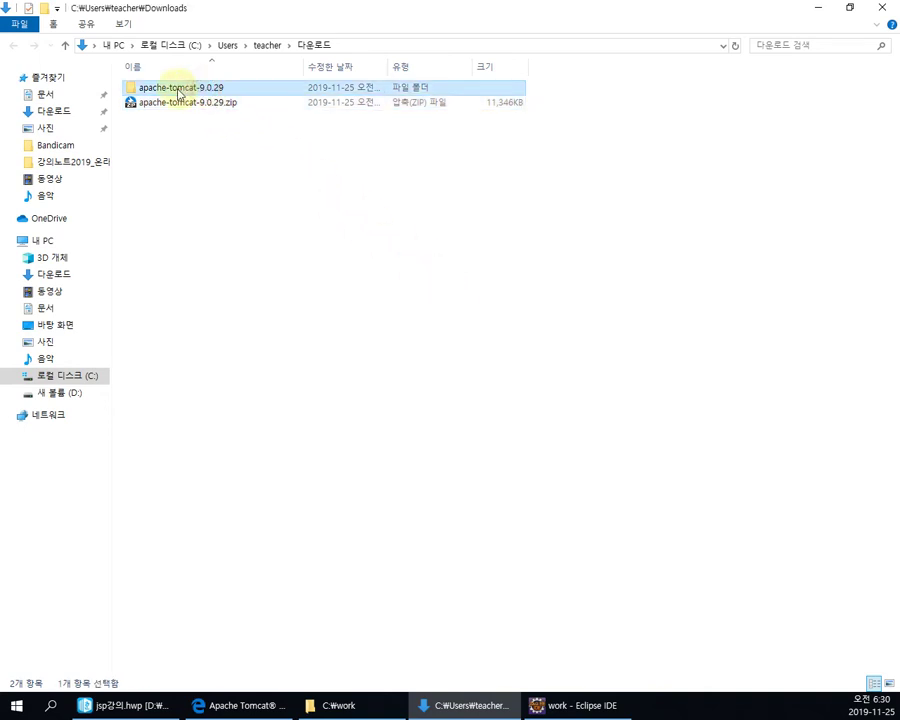
double_click(178, 90)
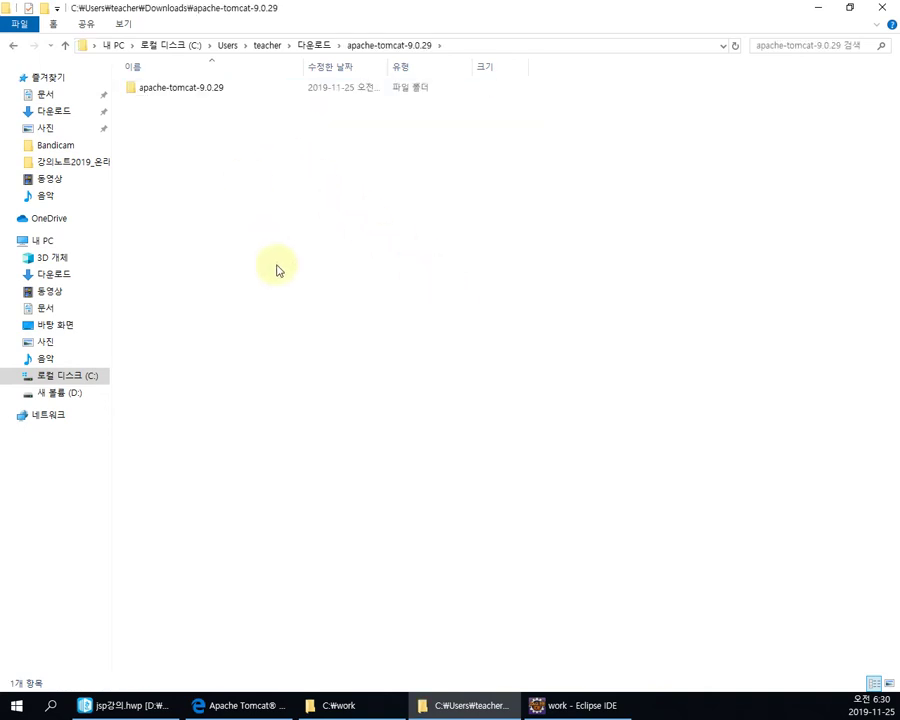
left_click(177, 93)
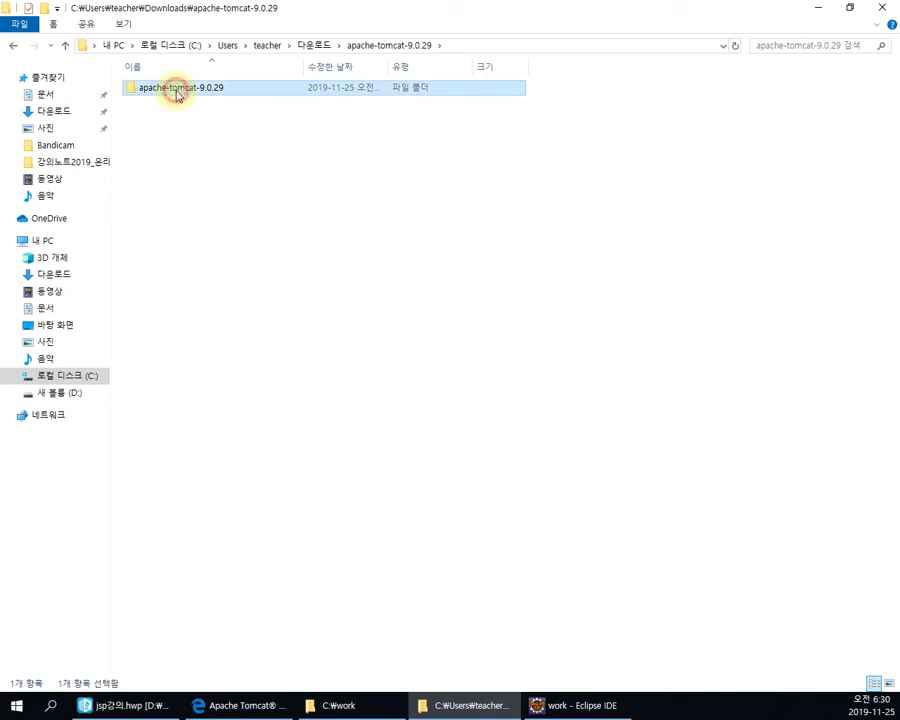
double_click(177, 93)
left_click(146, 98)
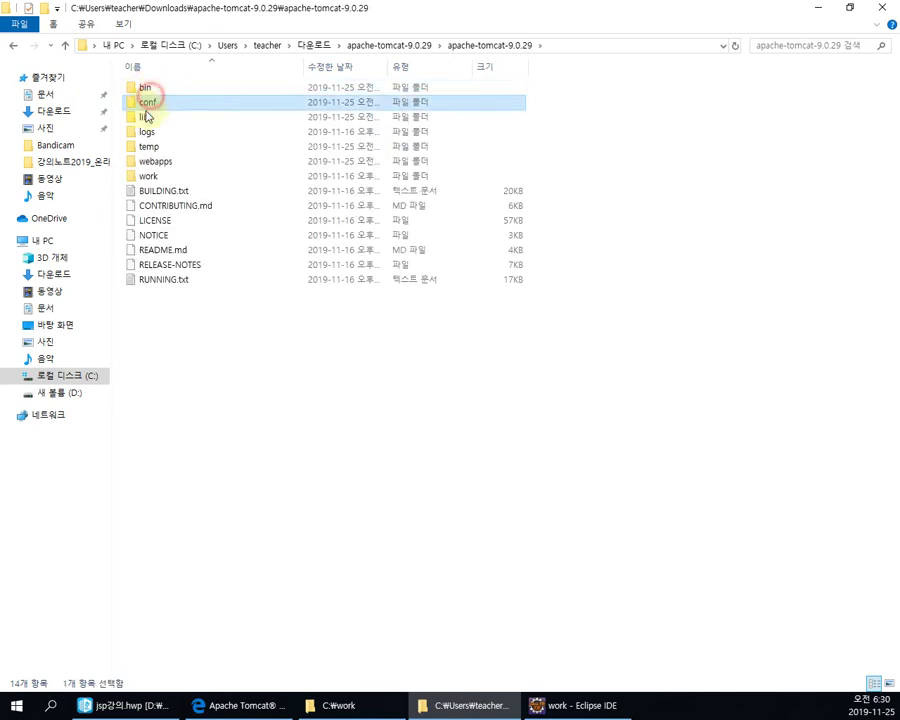
left_click(145, 116)
left_click(146, 131)
left_click(309, 47)
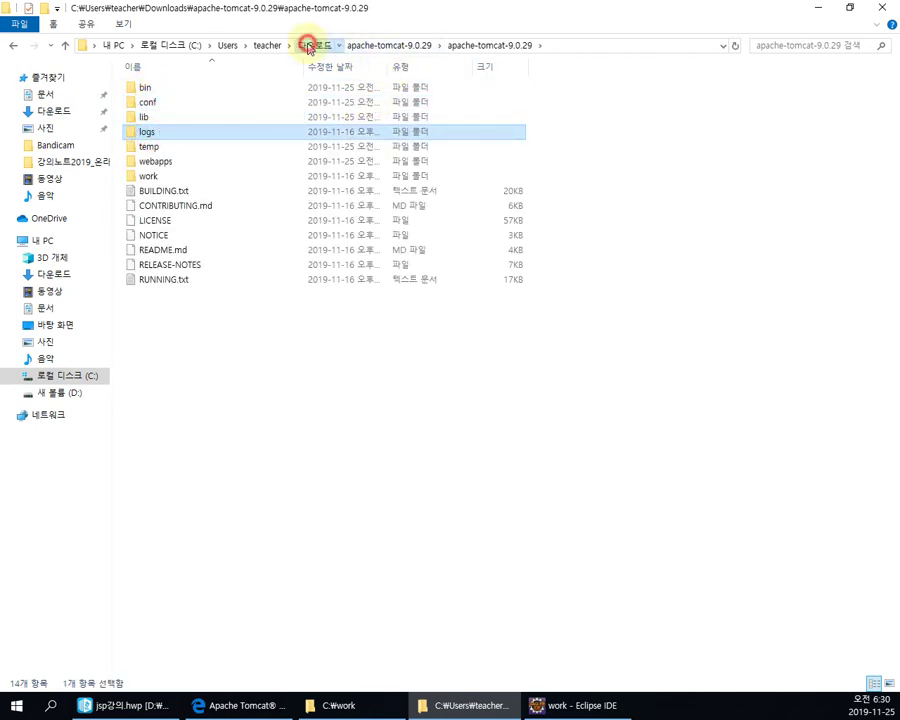
left_click(249, 185)
Paste the inner apache-tomcat-9.0.29 folder from the extracted archive into the root of drive C:
left_click(195, 88)
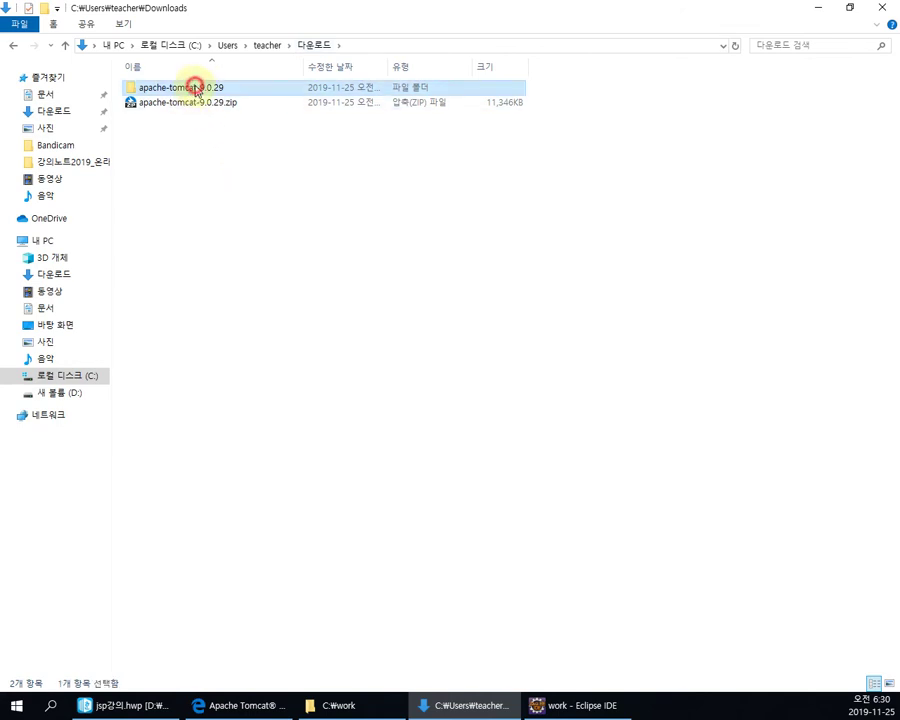
double_click(201, 88)
left_click(192, 96)
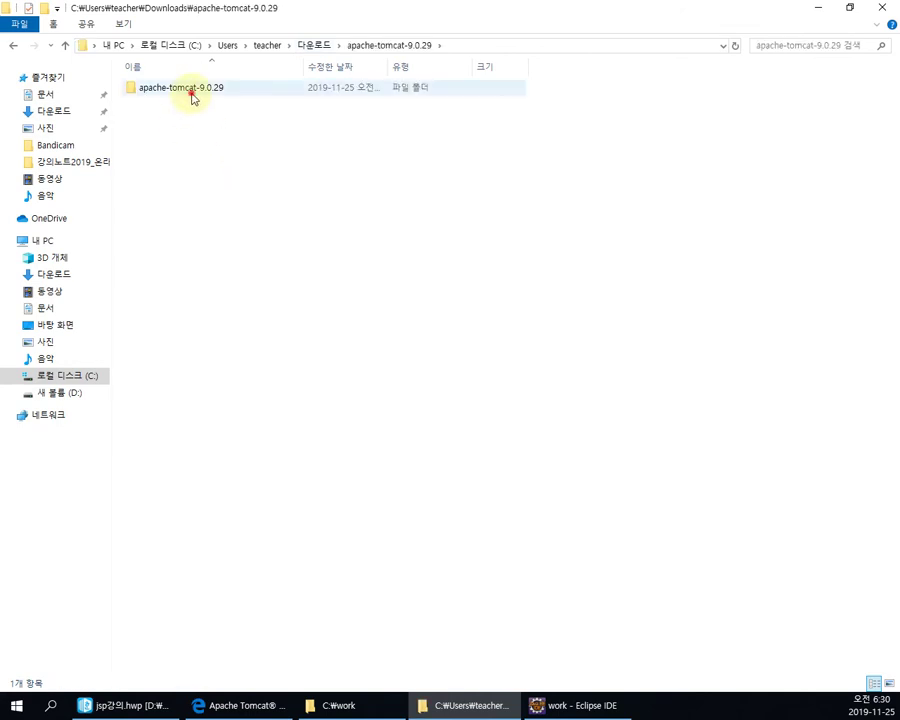
left_click(80, 374)
left_click(705, 421)
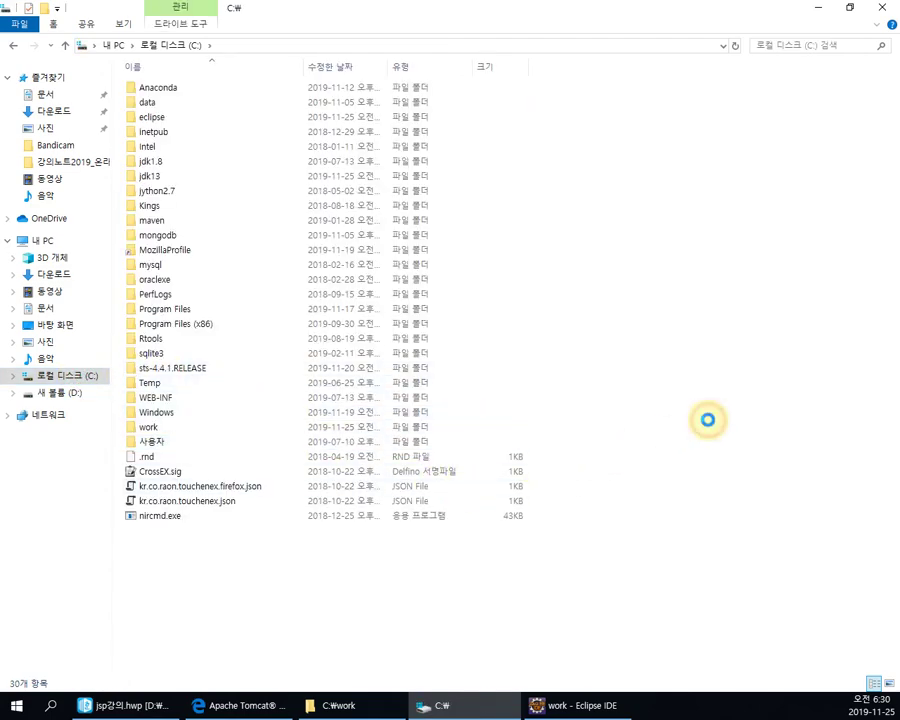
key("ctrl+v")
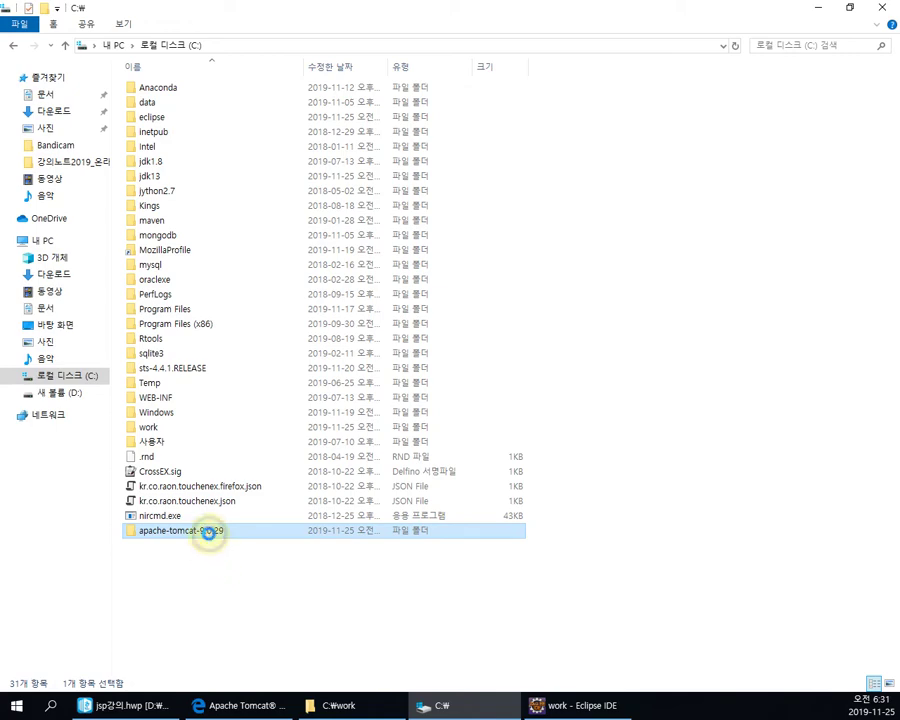
Rename the apache-tomcat-9.0.29 folder on drive C: as tomcat9 and open it
right_click(208, 533)
left_click(78, 502)
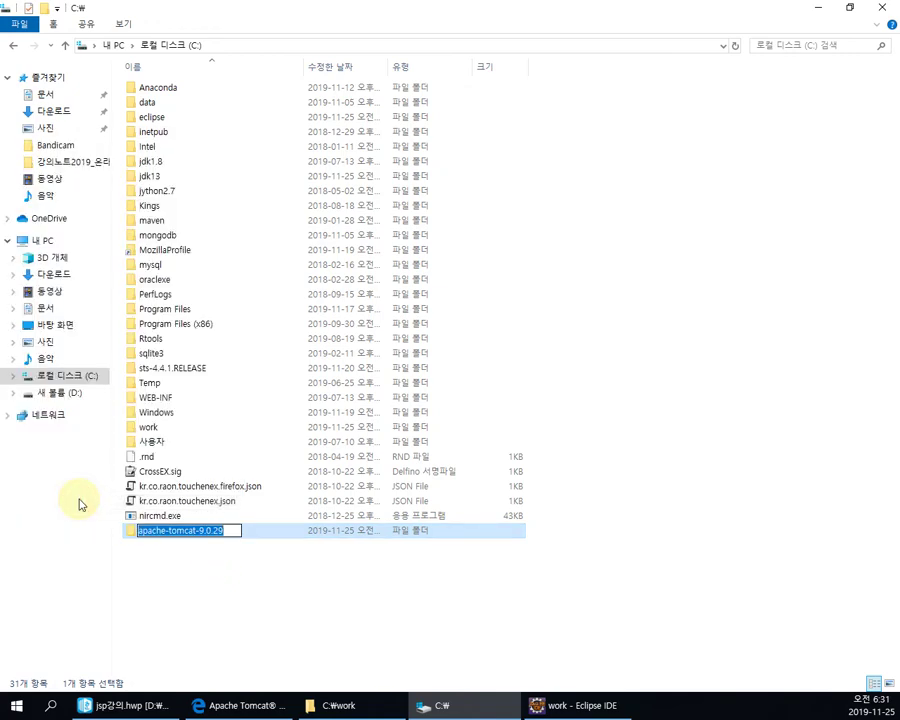
type("tomcat9")
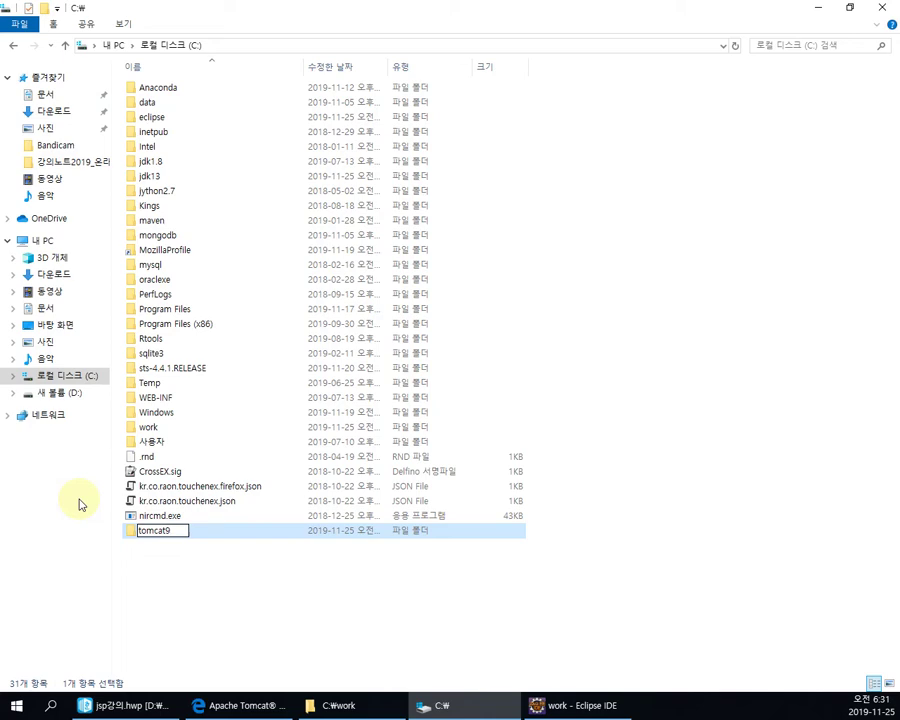
key("Return")
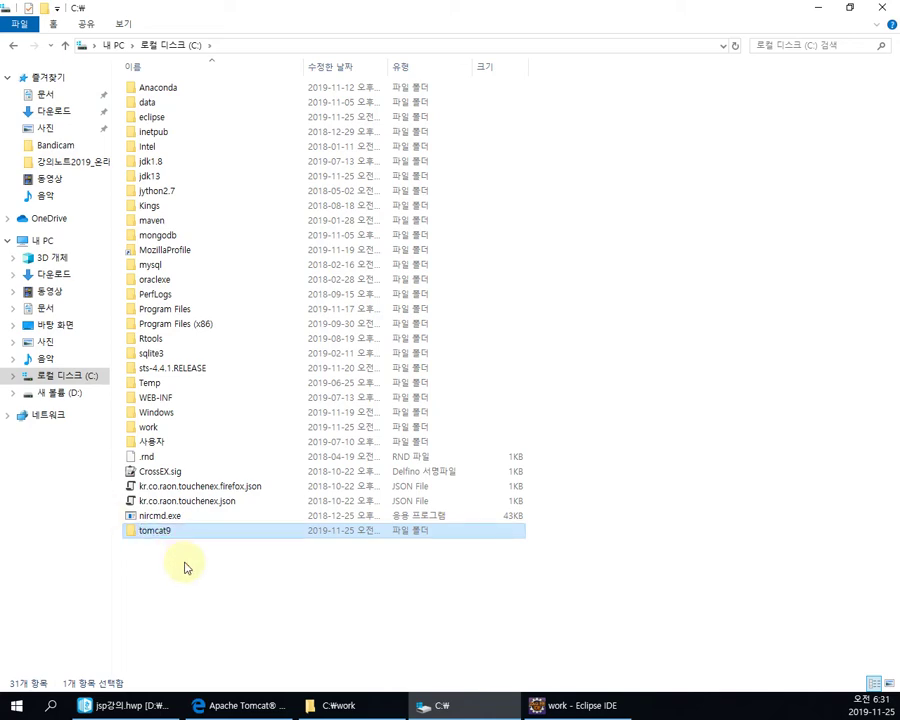
double_click(160, 531)
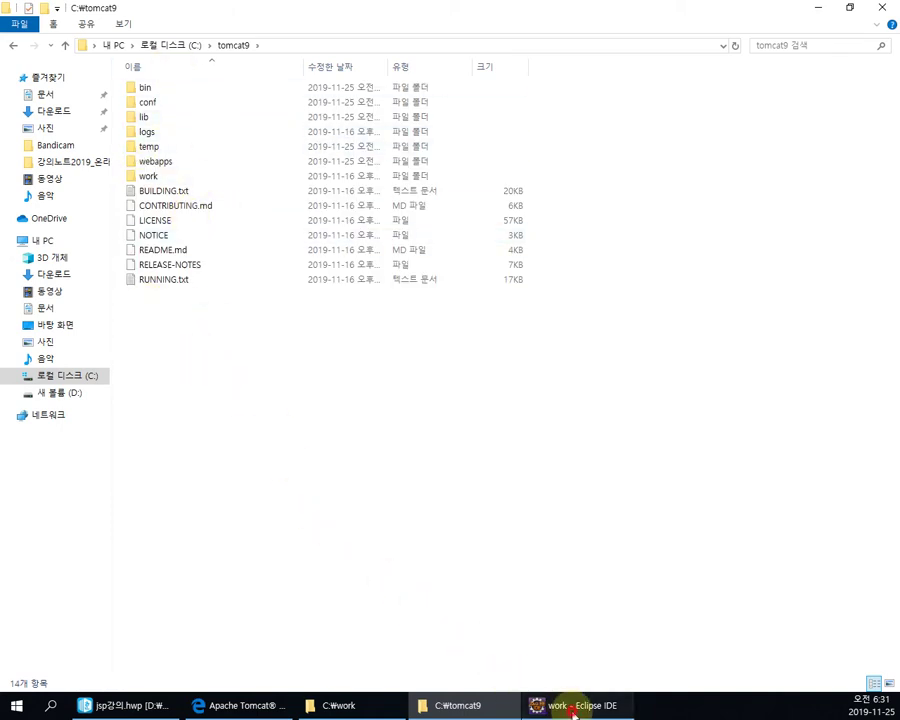
Switch to the jsp강의.hwp notes and review item 1) of section B on creating the jsp01 Dynamic Web Project
left_click(540, 705)
left_click(145, 705)
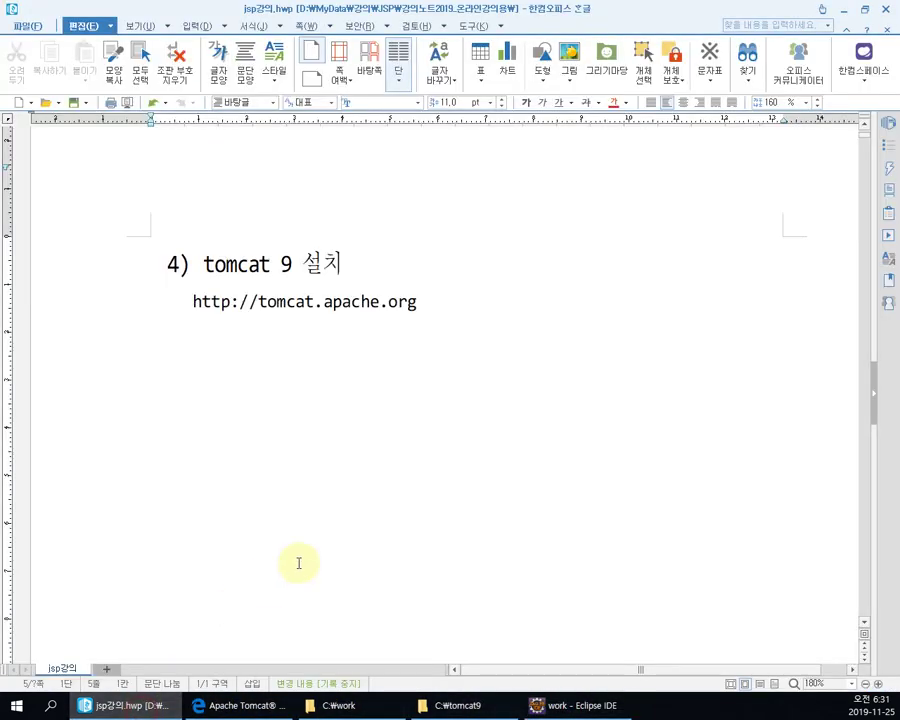
scroll(398, 466, "down", 5)
scroll(399, 465, "down", 5)
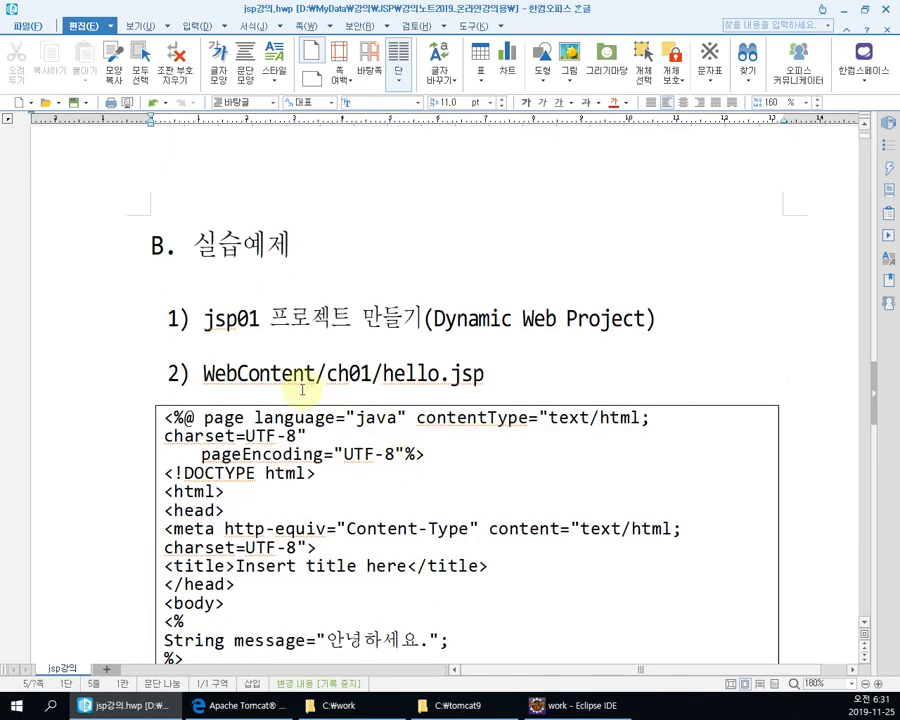
left_click_drag(204, 318, 248, 322)
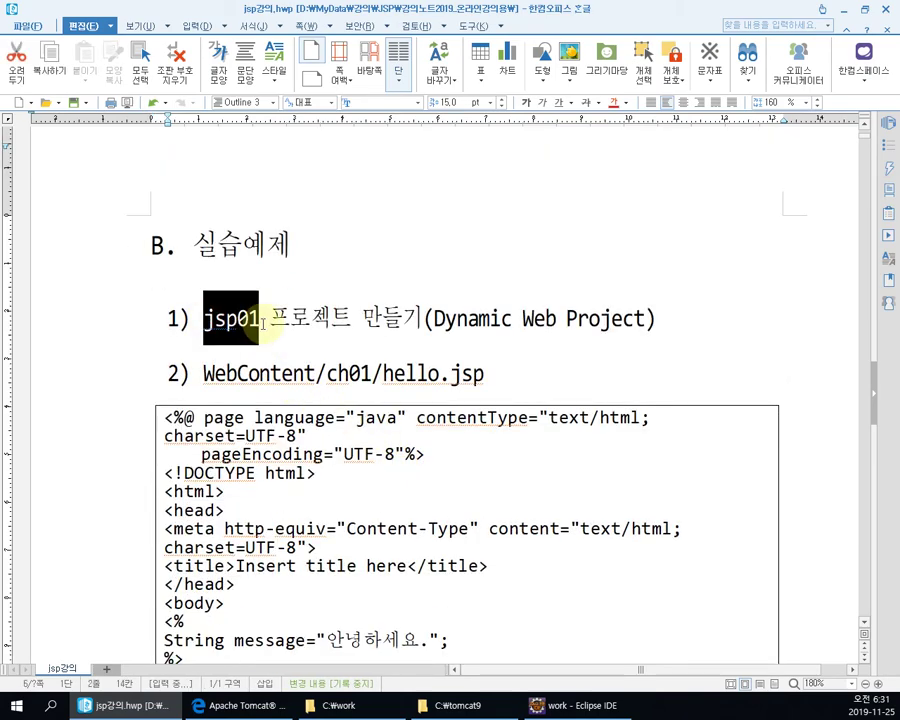
left_click_drag(434, 318, 659, 318)
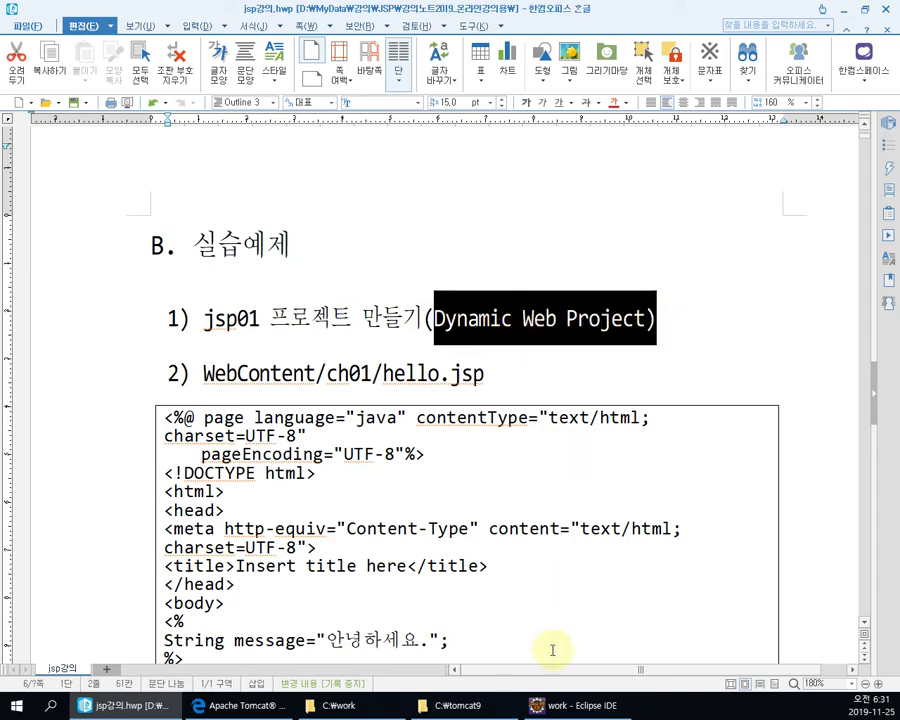
Switch to Eclipse IDE and open the Java EE (default) perspective
left_click(578, 705)
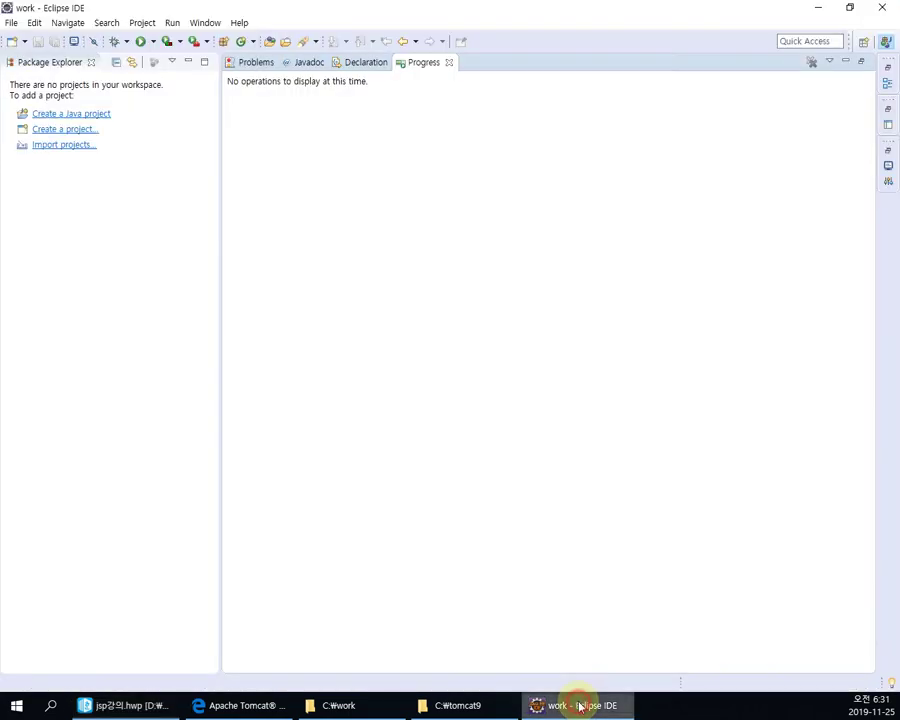
left_click(81, 222)
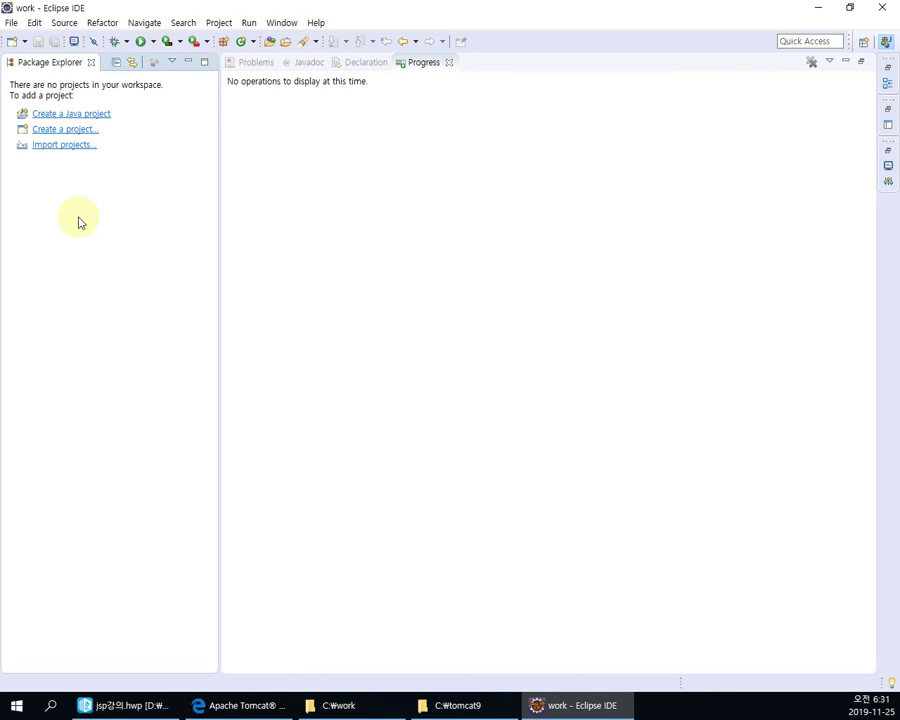
left_click(14, 22)
left_click(44, 38)
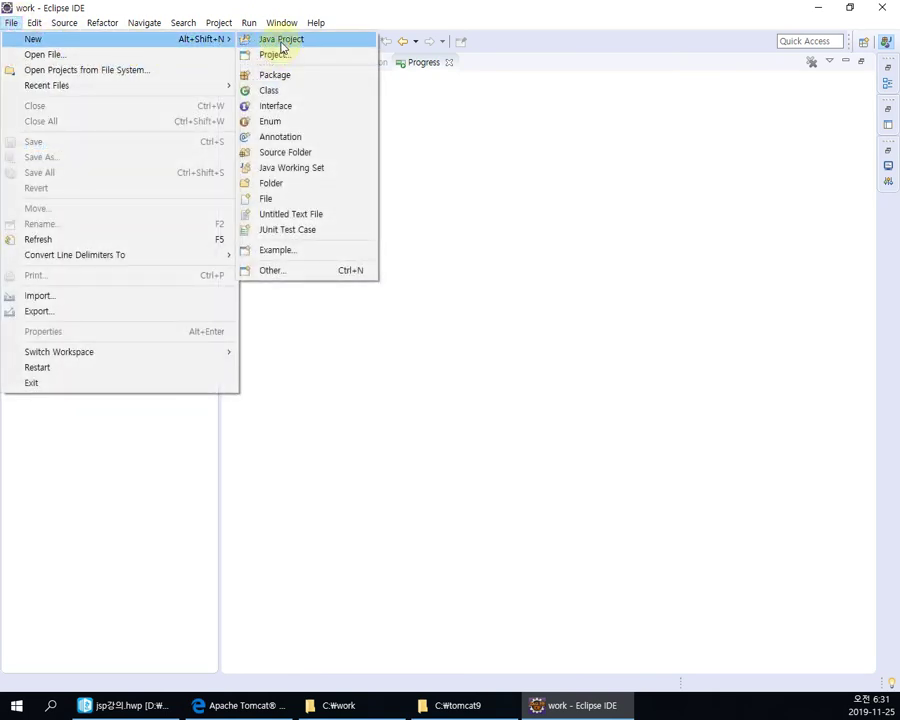
left_click(603, 225)
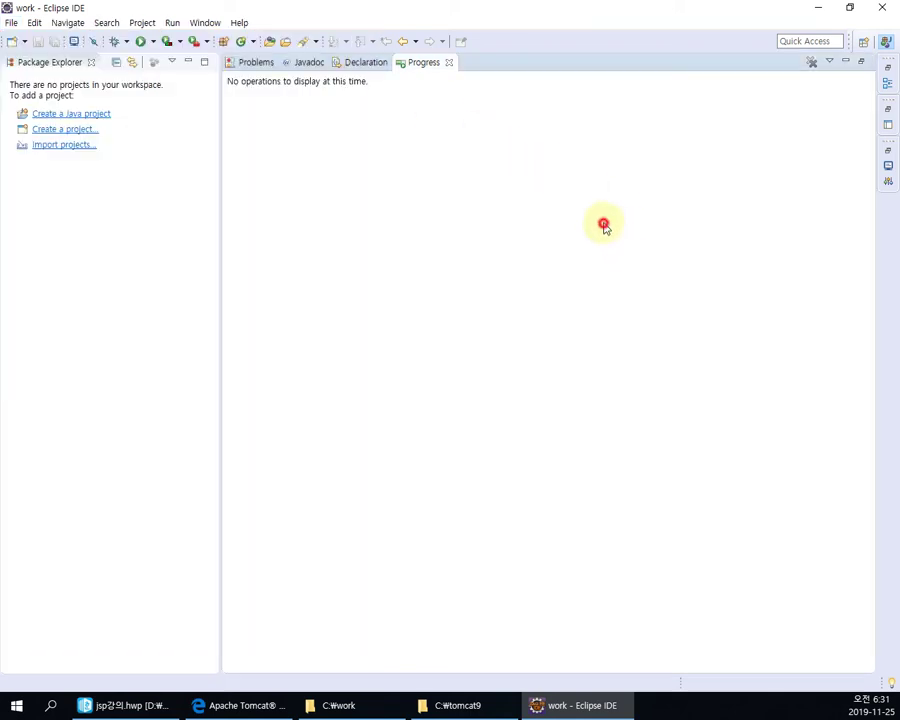
left_click(865, 45)
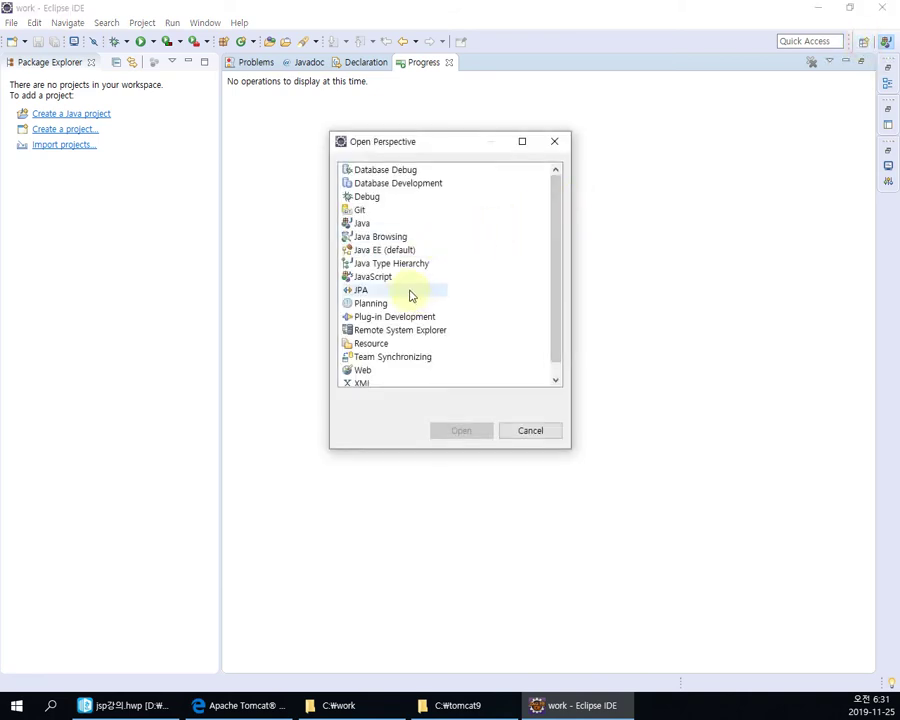
left_click(364, 252)
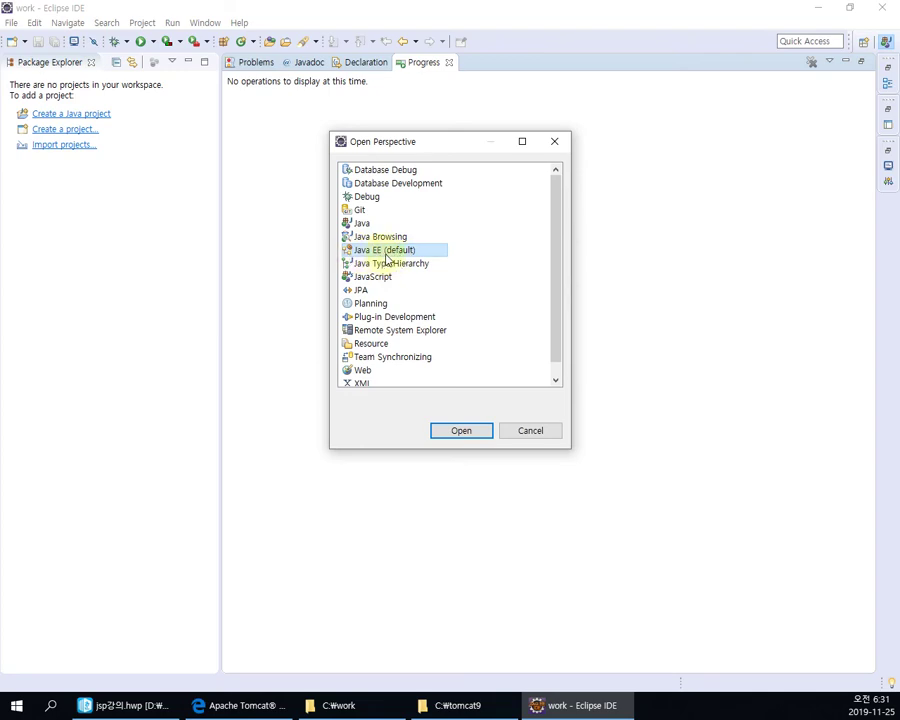
left_click(455, 435)
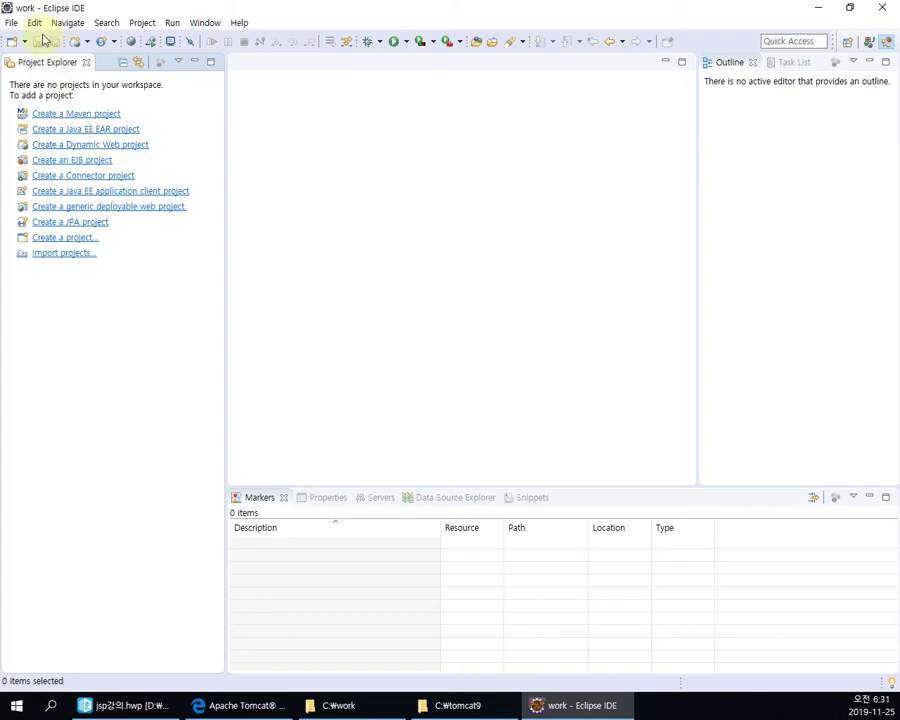
Start a new Dynamic Web Project and name it jsp01
left_click(14, 22)
mouse_move(60, 39)
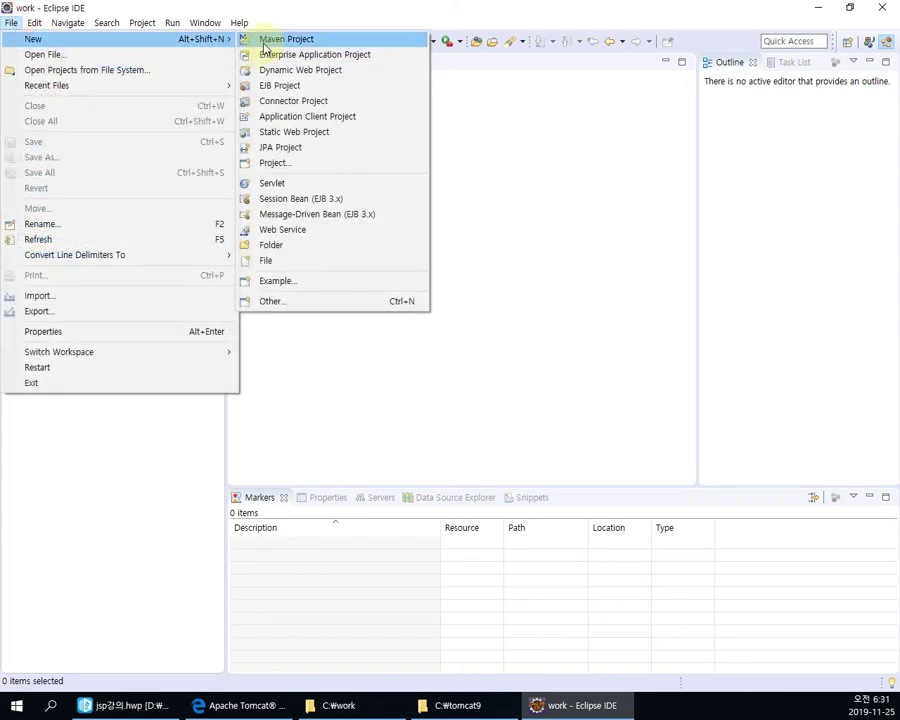
left_click(310, 75)
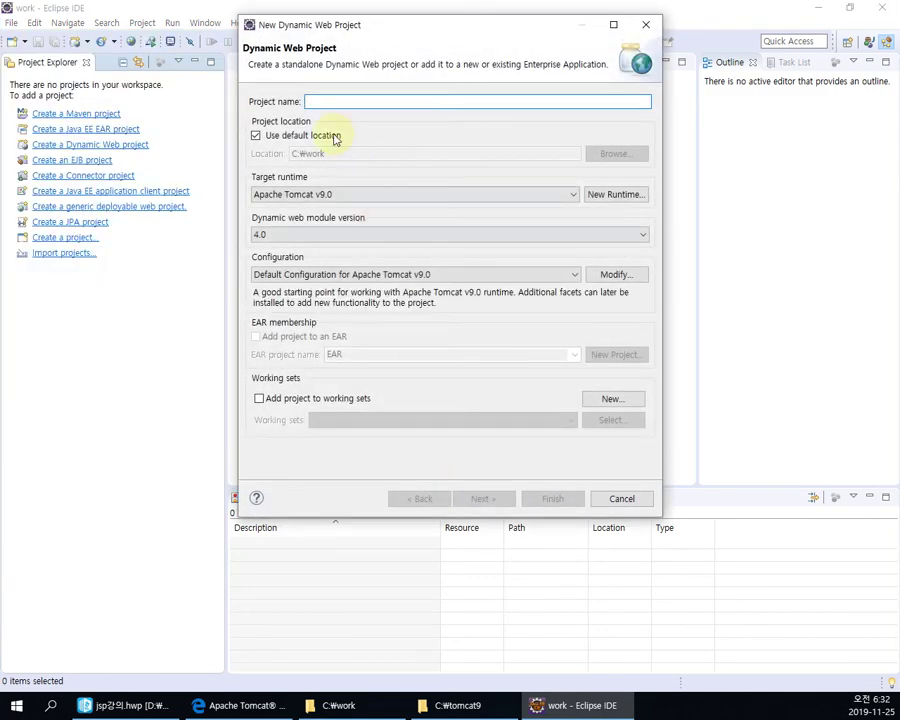
type("jsp01")
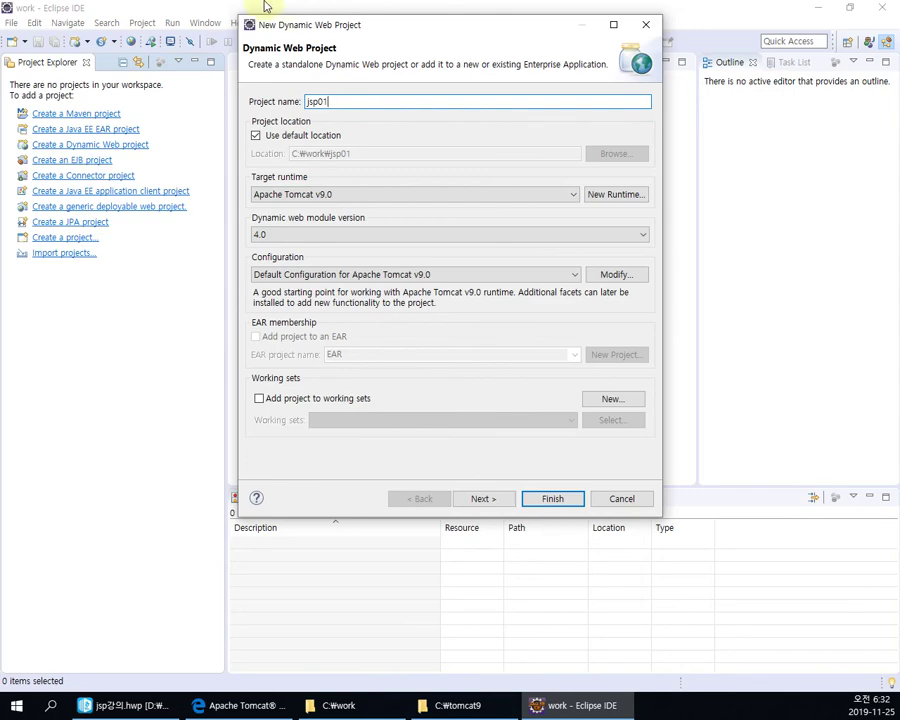
left_click(320, 194)
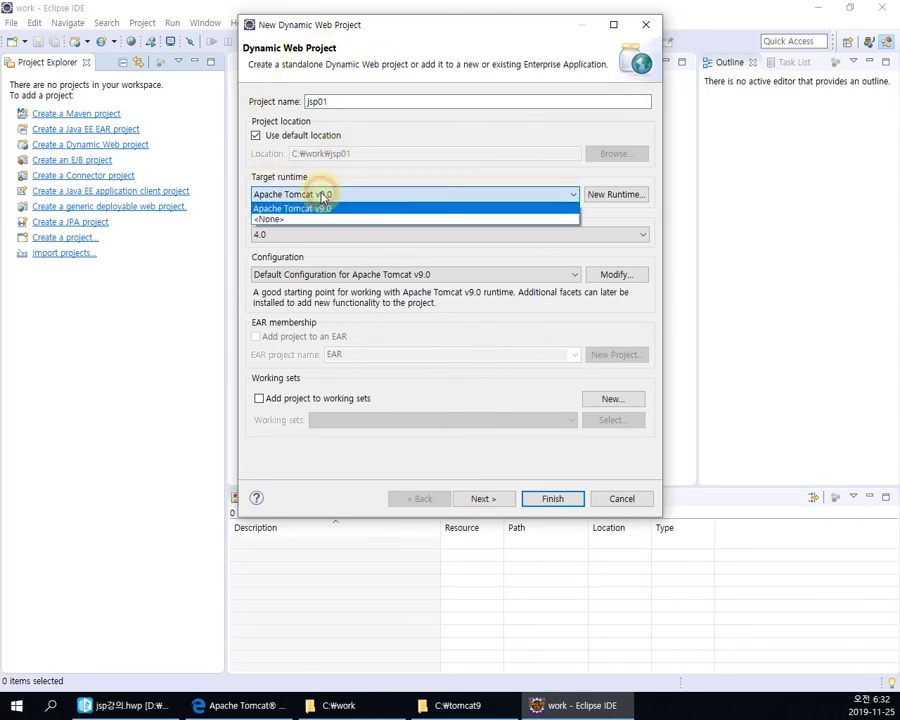
left_click(303, 216)
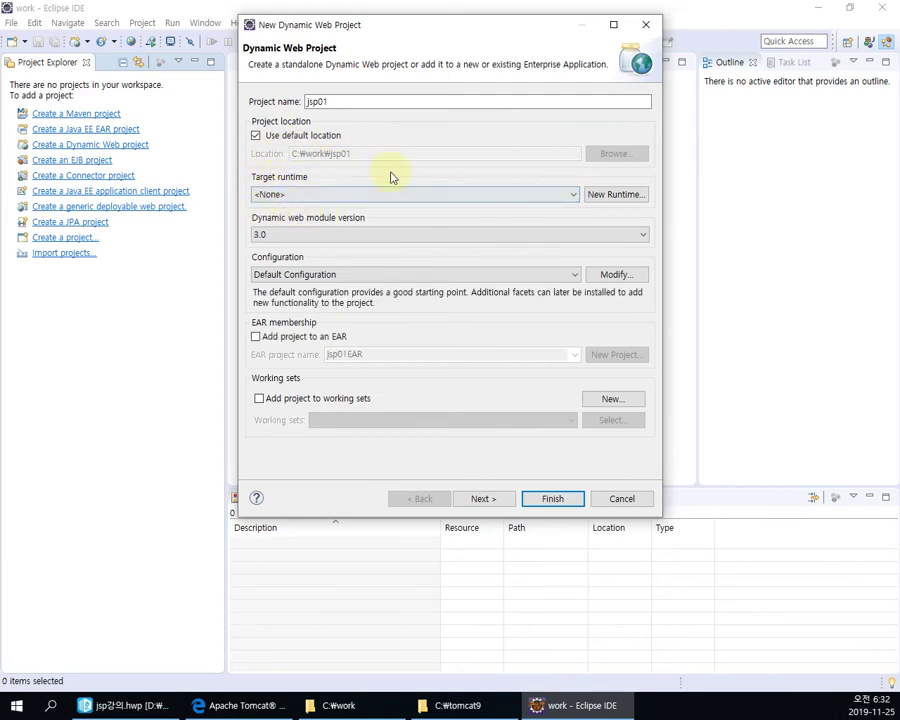
left_click(630, 197)
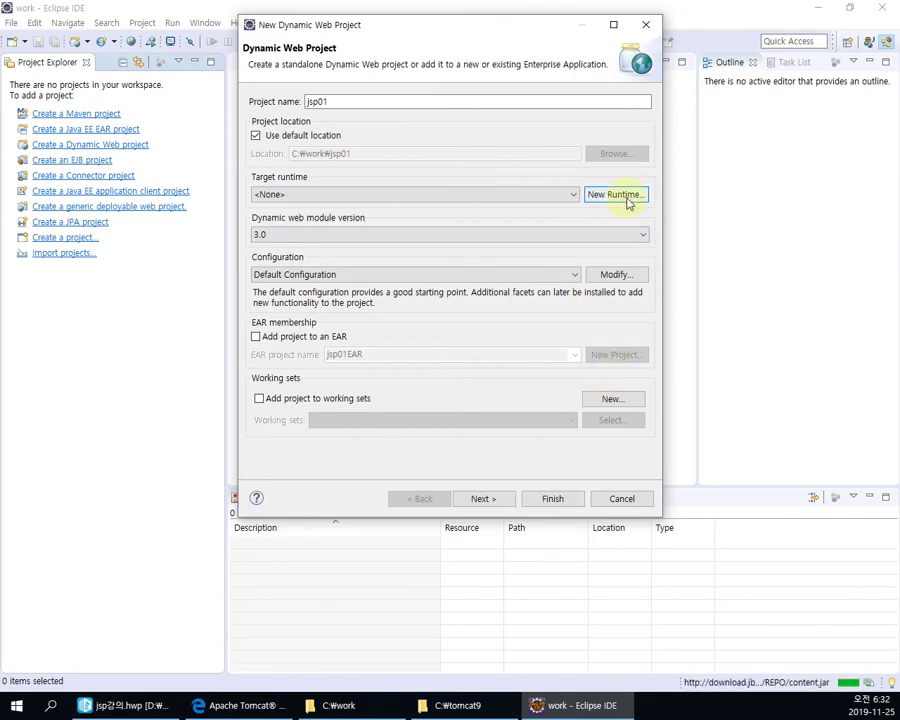
left_click(628, 199)
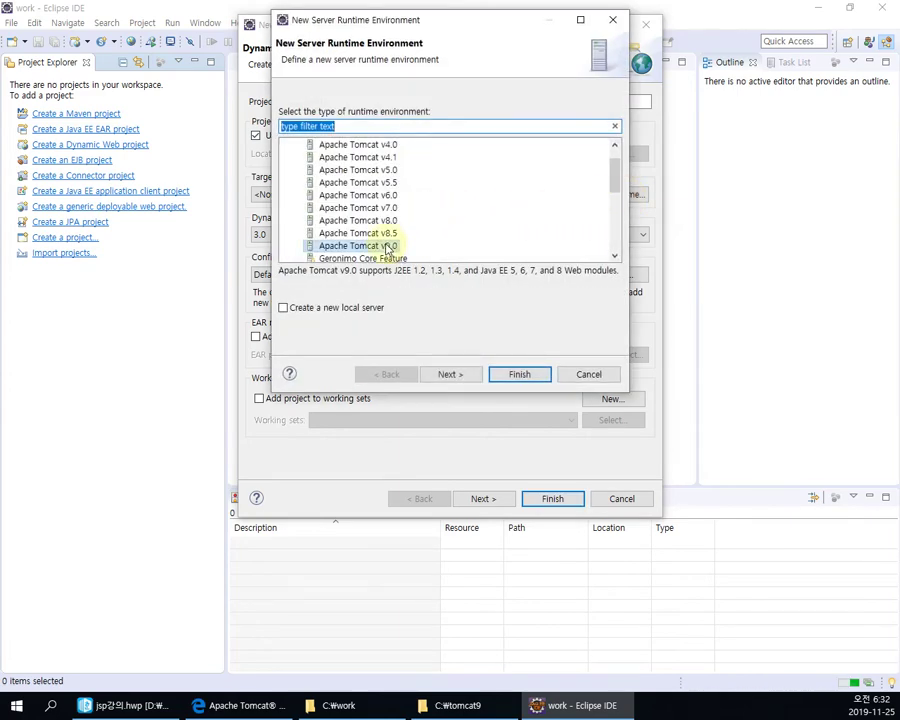
scroll(387, 248, "up", 1)
left_click(306, 145)
scroll(394, 194, "down", 3)
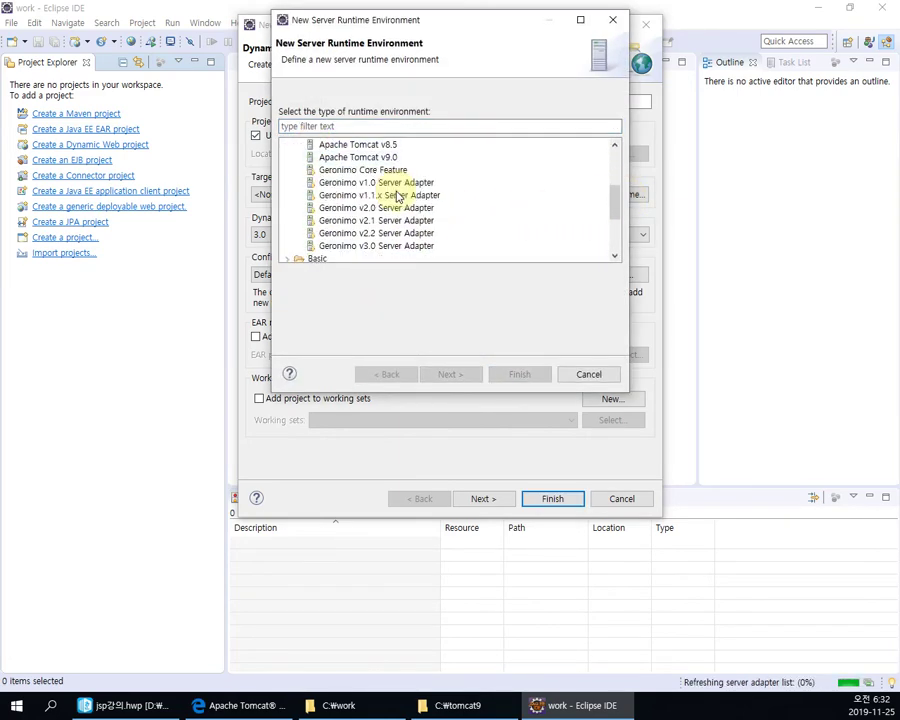
left_click(388, 159)
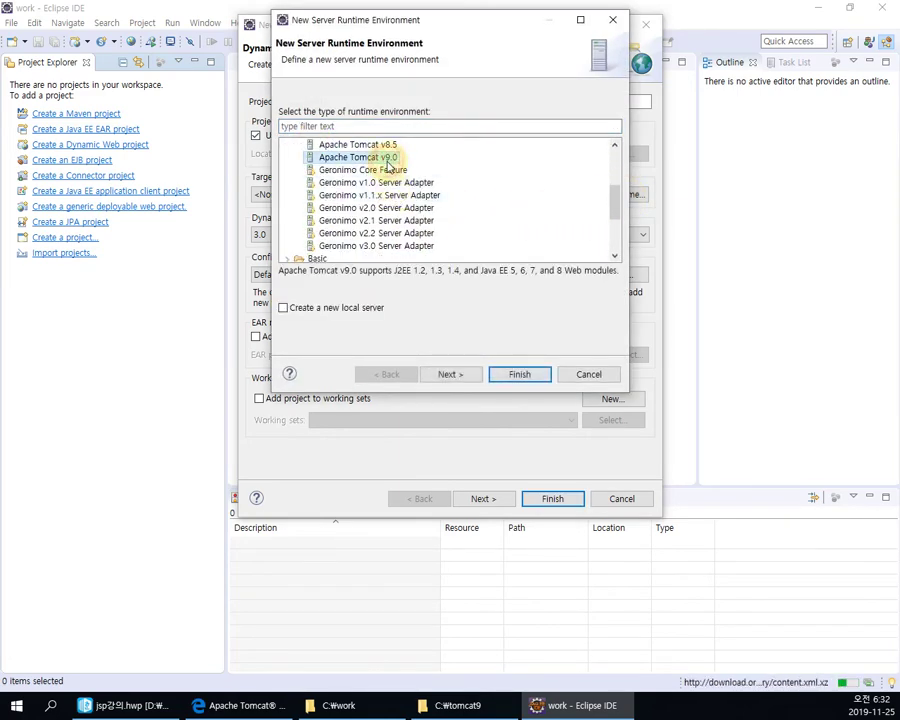
left_click(455, 376)
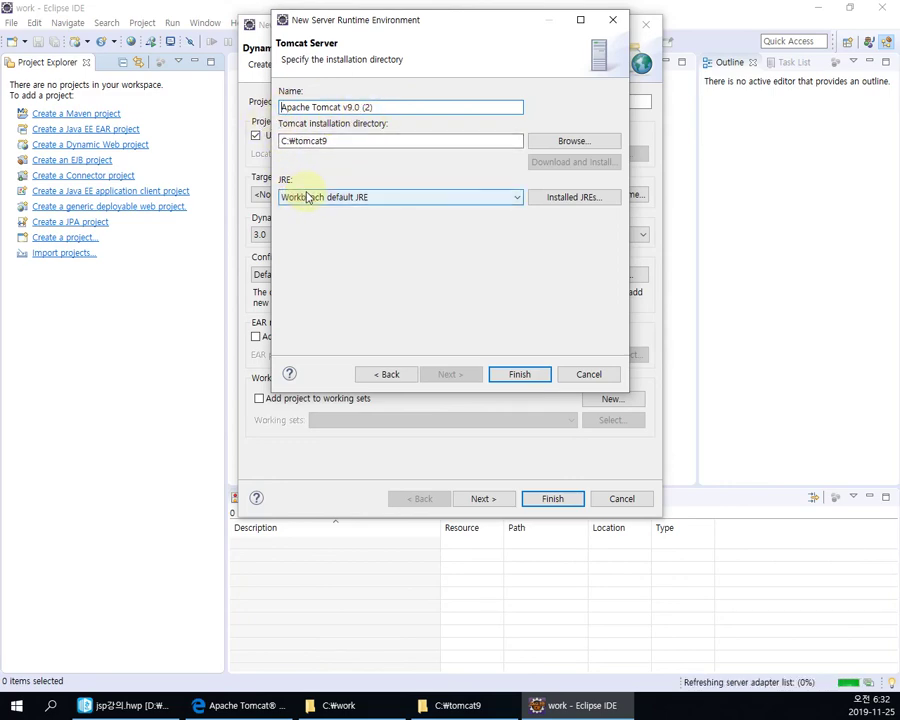
key("Escape")
Start a new server runtime for the project with Apache Tomcat v9.0 as its type
left_click(612, 196)
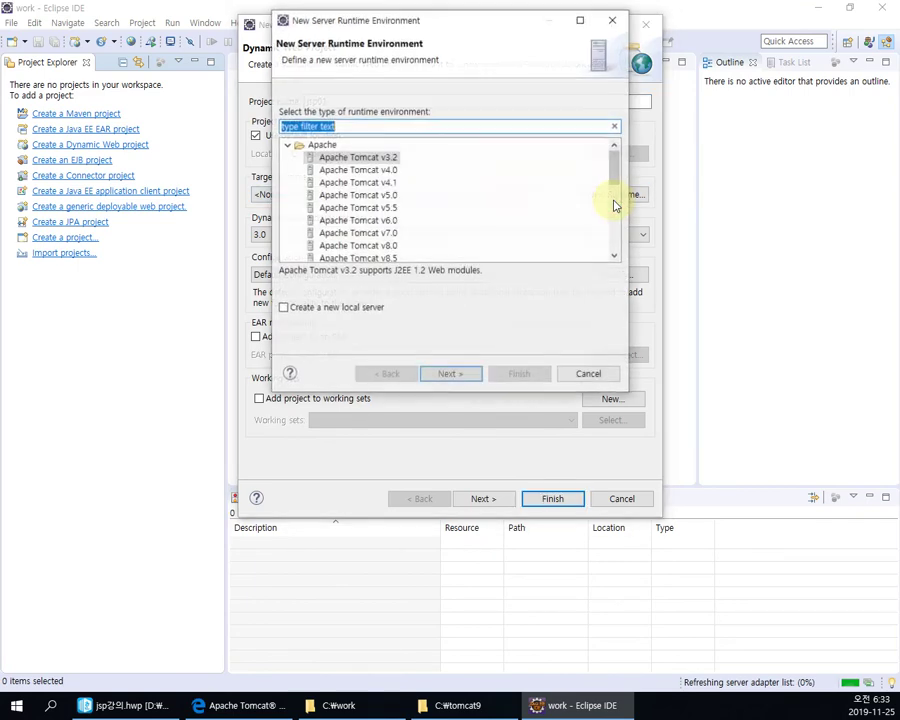
scroll(386, 203, "down", 2)
scroll(385, 190, "down", 1)
left_click(386, 156)
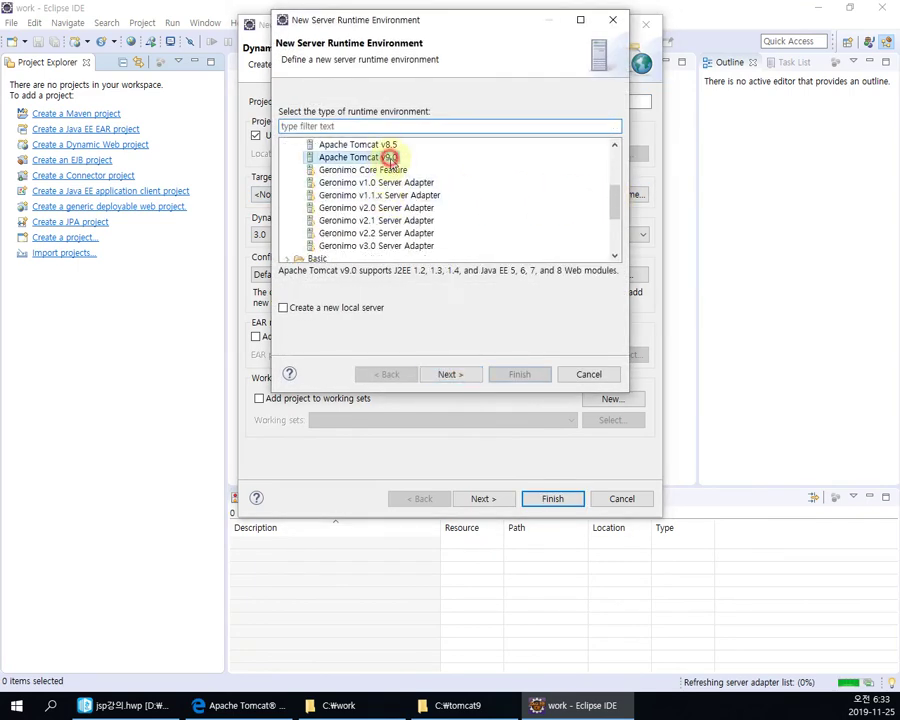
left_click(449, 375)
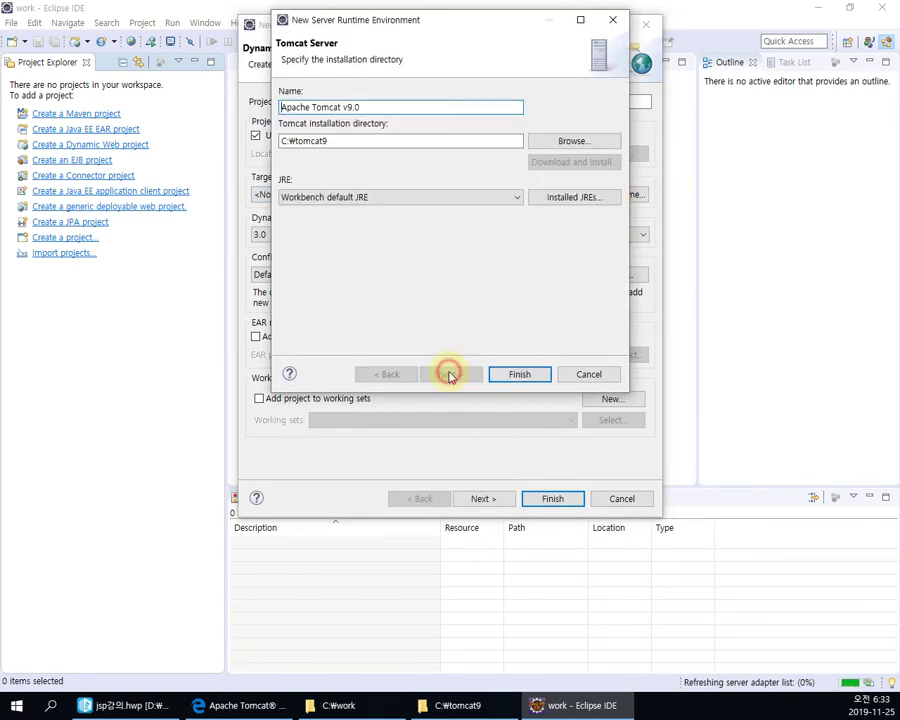
Set the Tomcat installation directory to C:\tomcat9 and finish creating the runtime and the jsp01 project
double_click(350, 141)
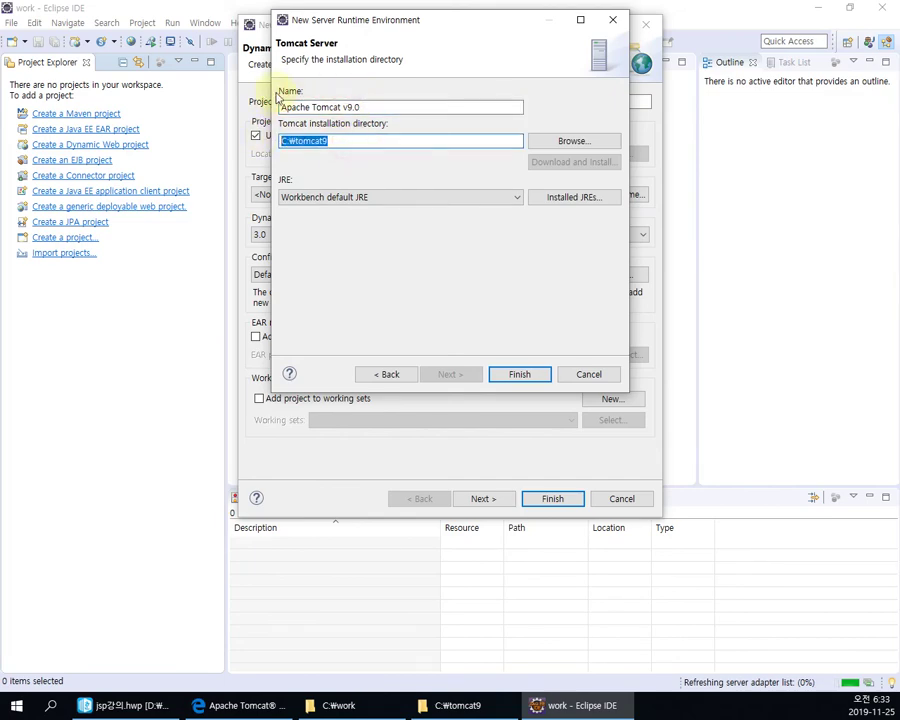
left_click(551, 148)
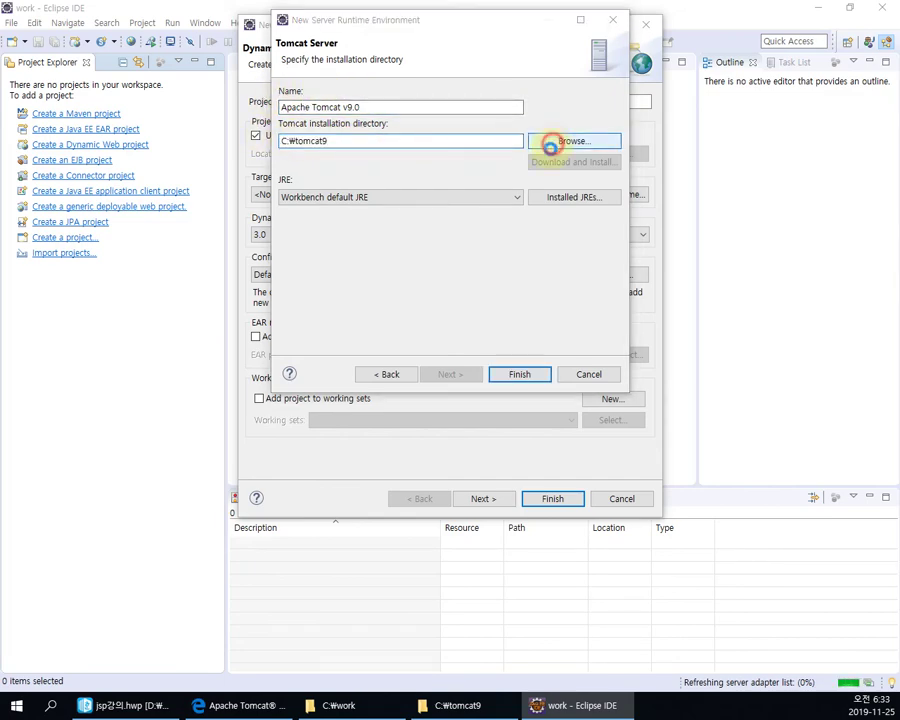
left_click(345, 287)
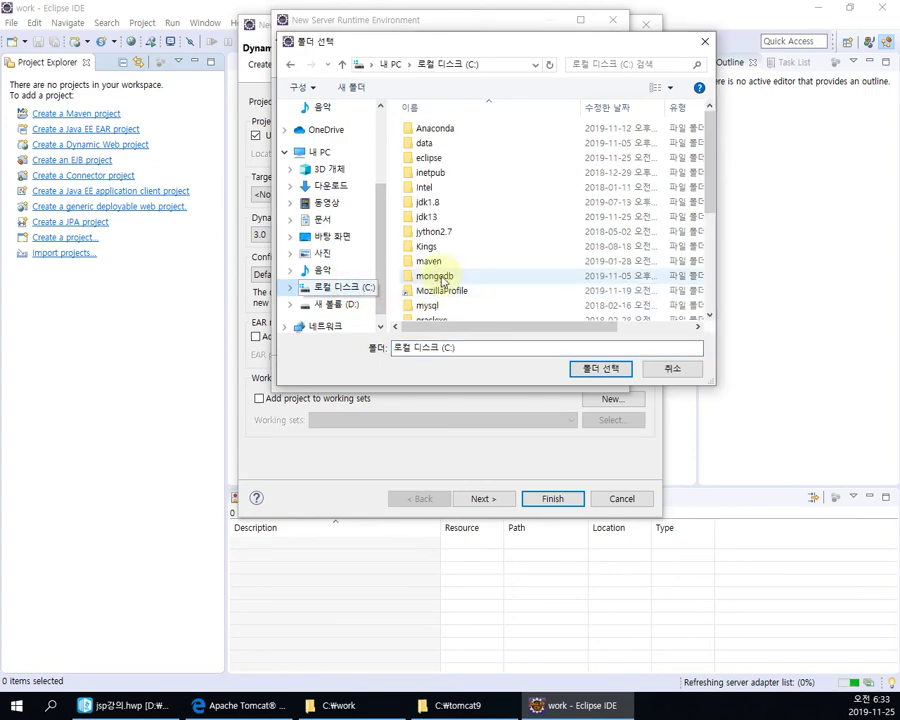
scroll(470, 280, "down", 2)
scroll(482, 283, "down", 1)
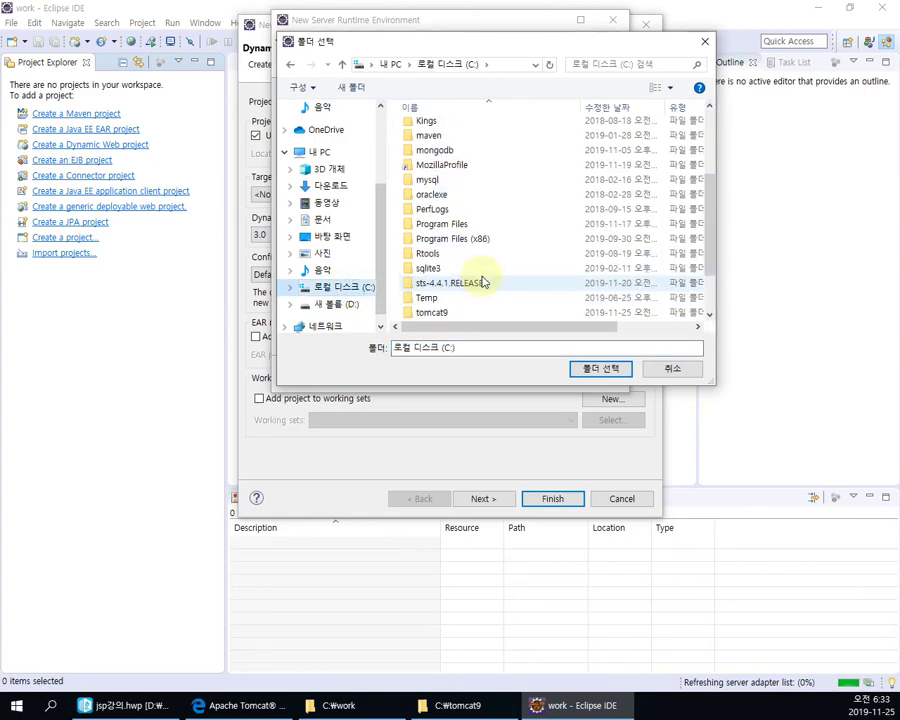
left_click(440, 314)
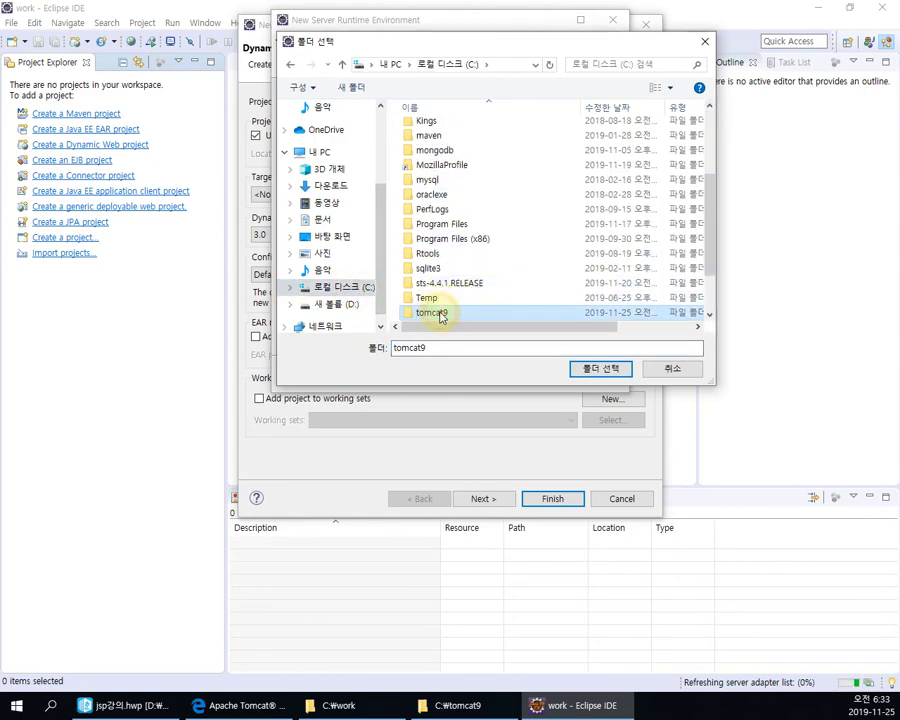
left_click(600, 369)
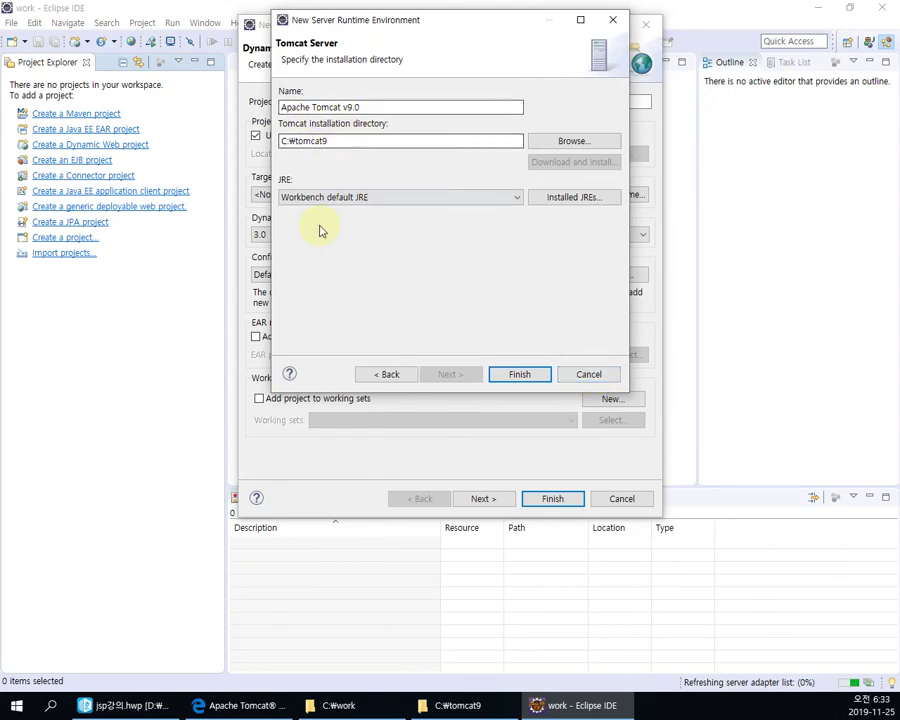
left_click(519, 375)
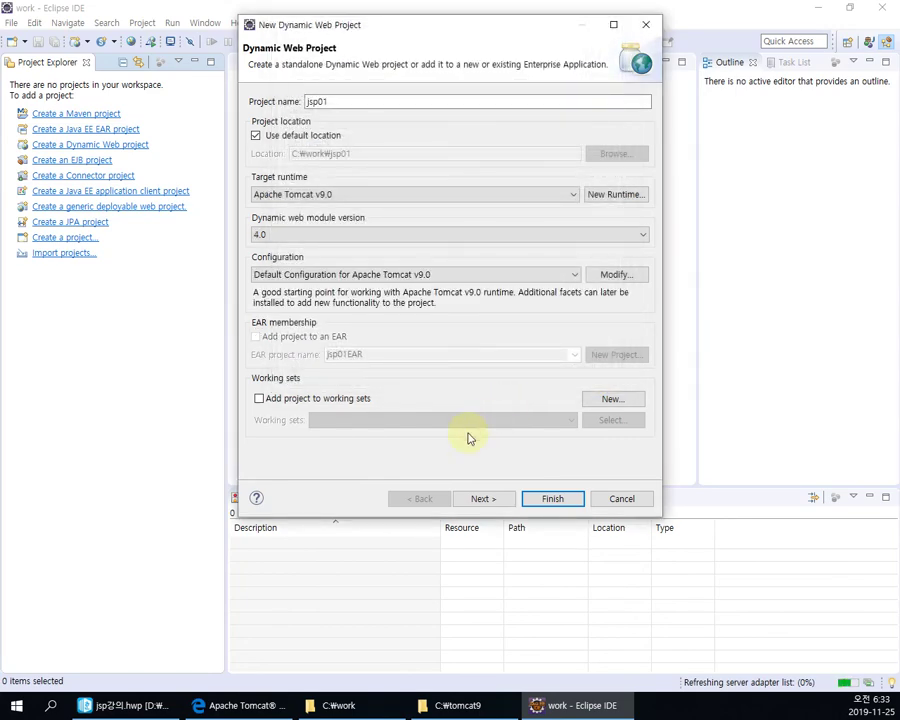
left_click(557, 502)
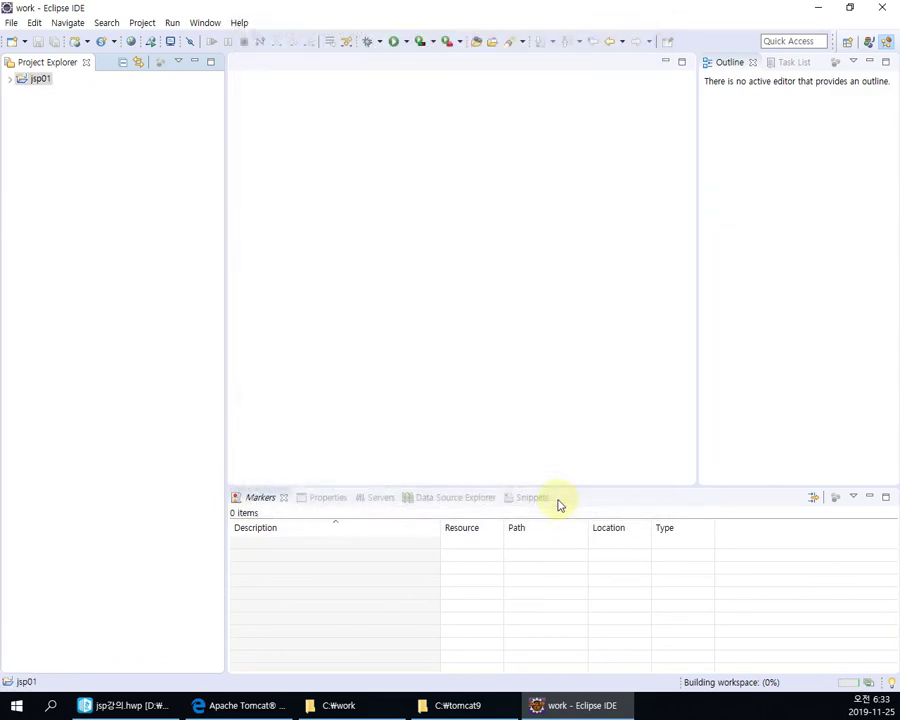
In the jsp01 project's Java Build Path properties, set the JRE System Library to the workspace default JRE (jdk13)
left_click(41, 80)
right_click(42, 81)
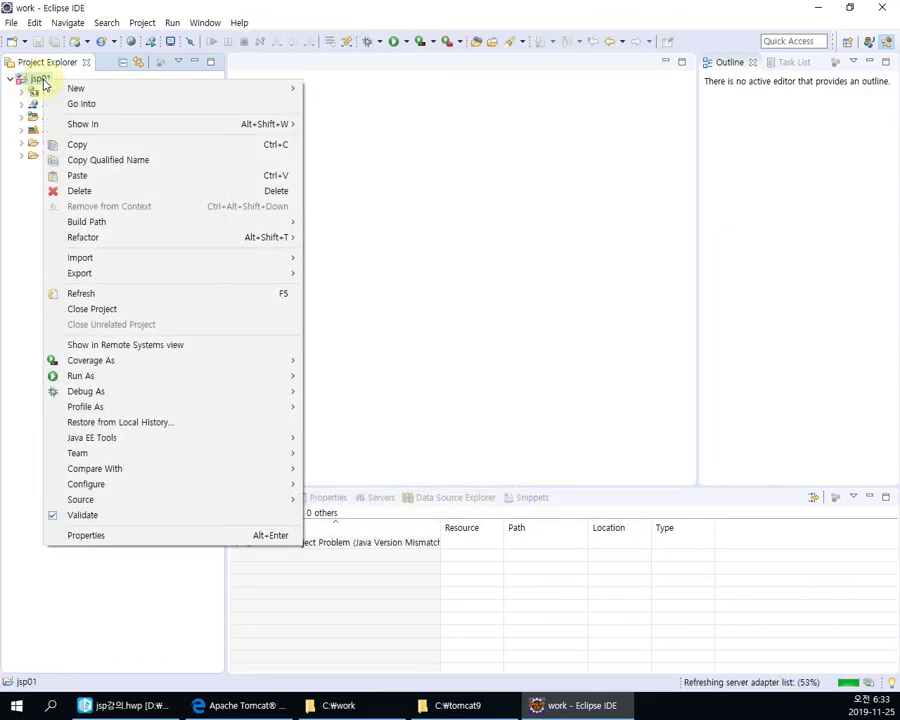
left_click(91, 534)
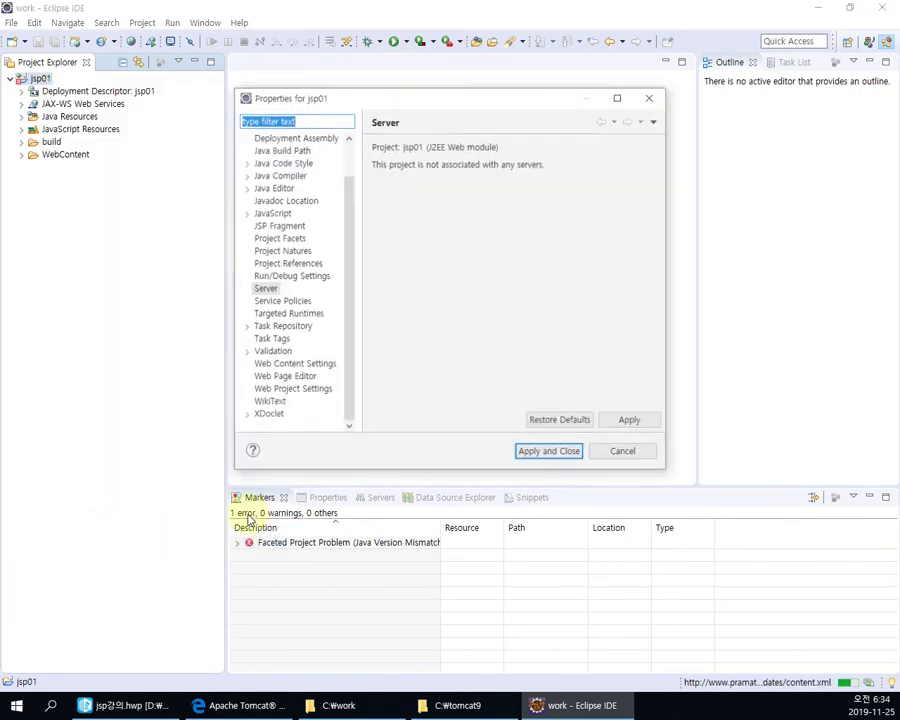
left_click(289, 149)
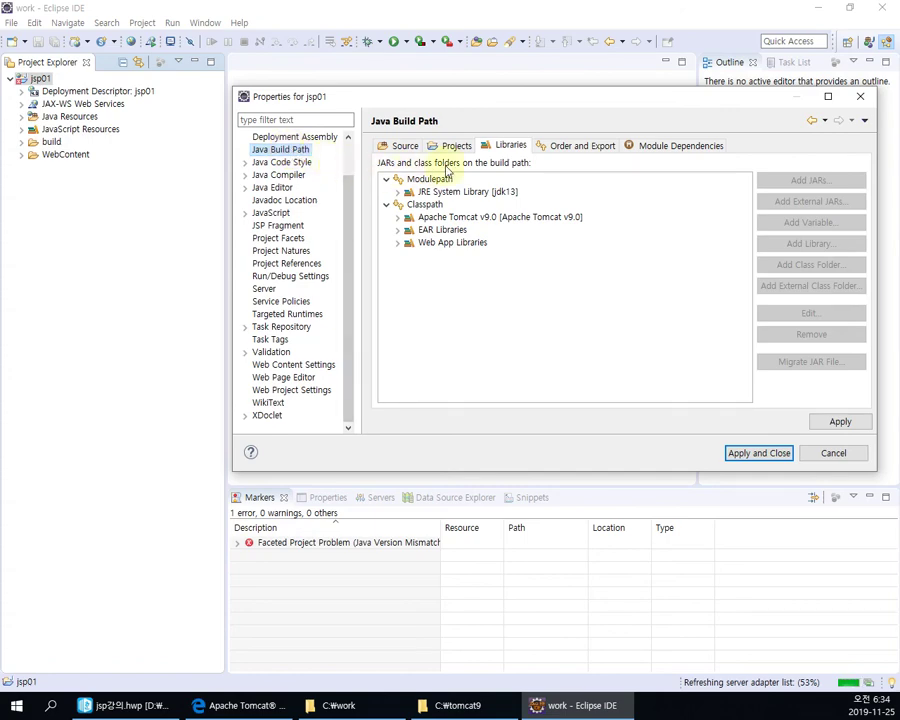
left_click(438, 192)
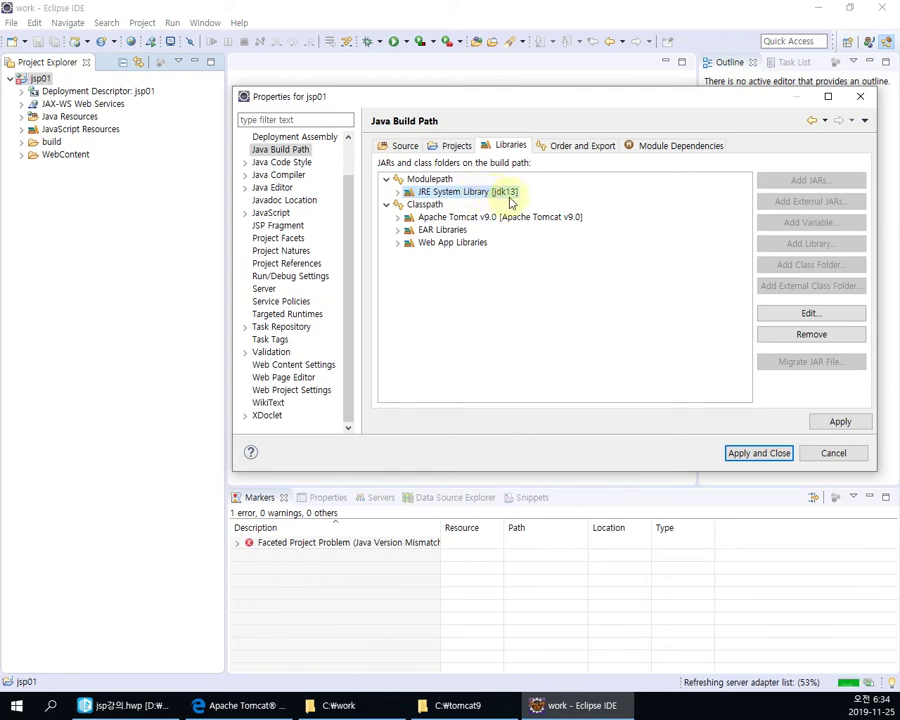
double_click(456, 192)
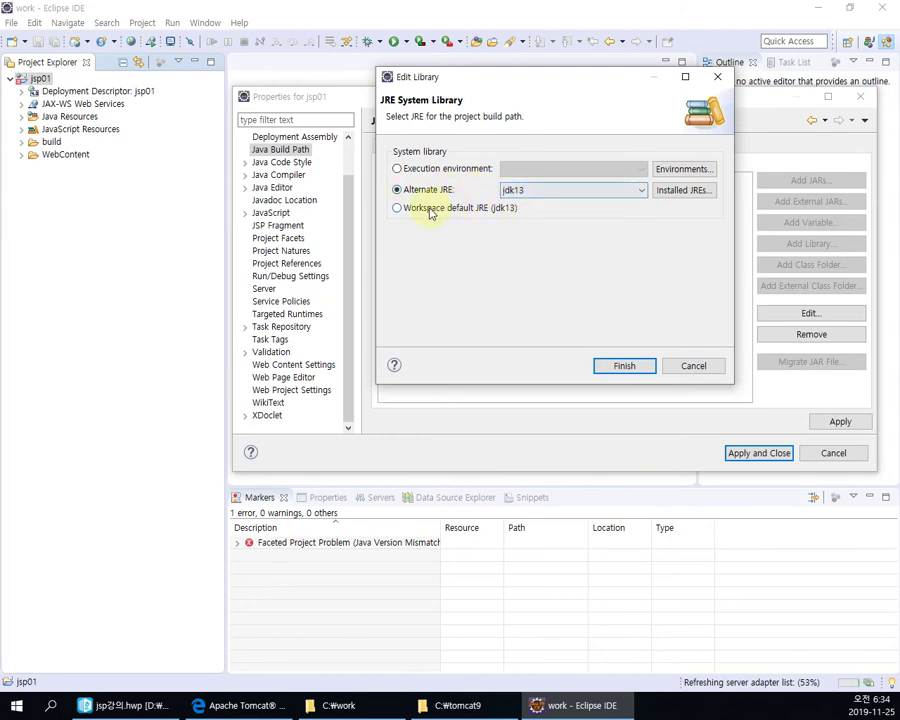
left_click(431, 211)
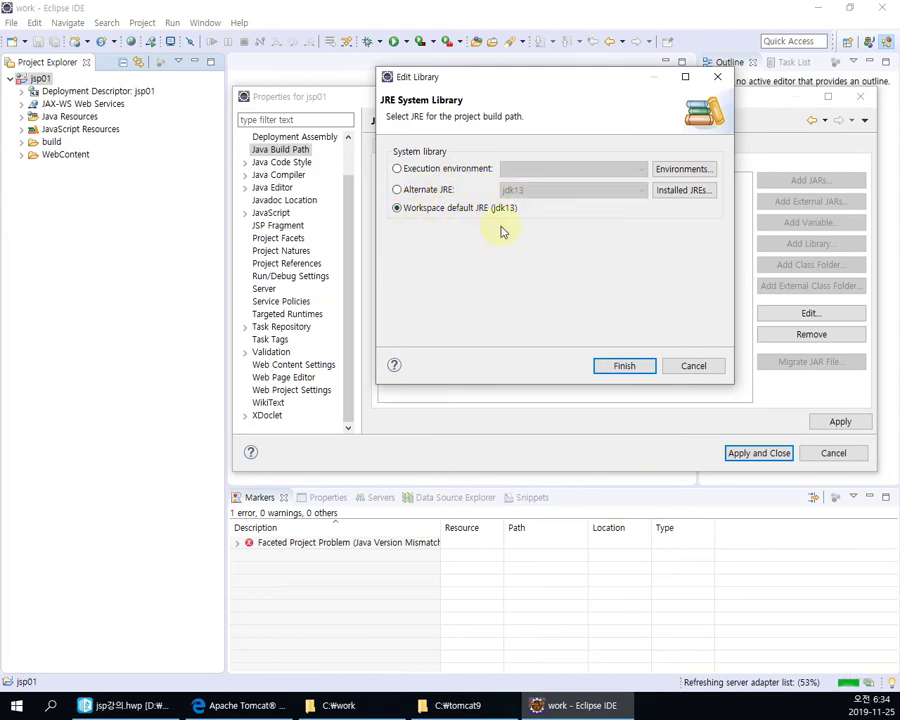
left_click(627, 366)
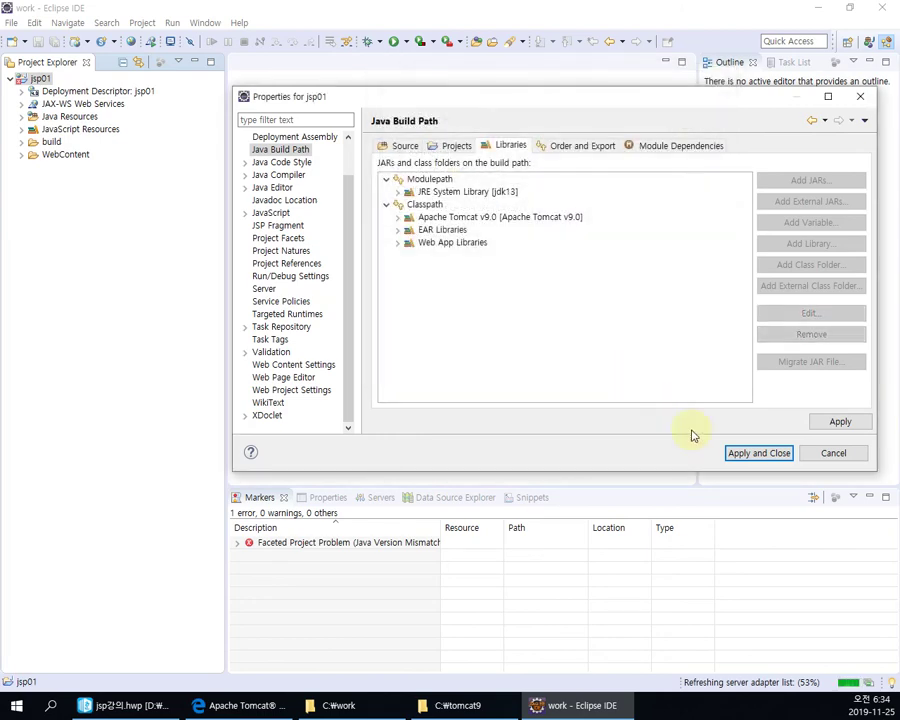
Apply the build path changes, closing the properties, and look up the path of the next file in the jsp강의.hwp lecture notes
left_click(753, 454)
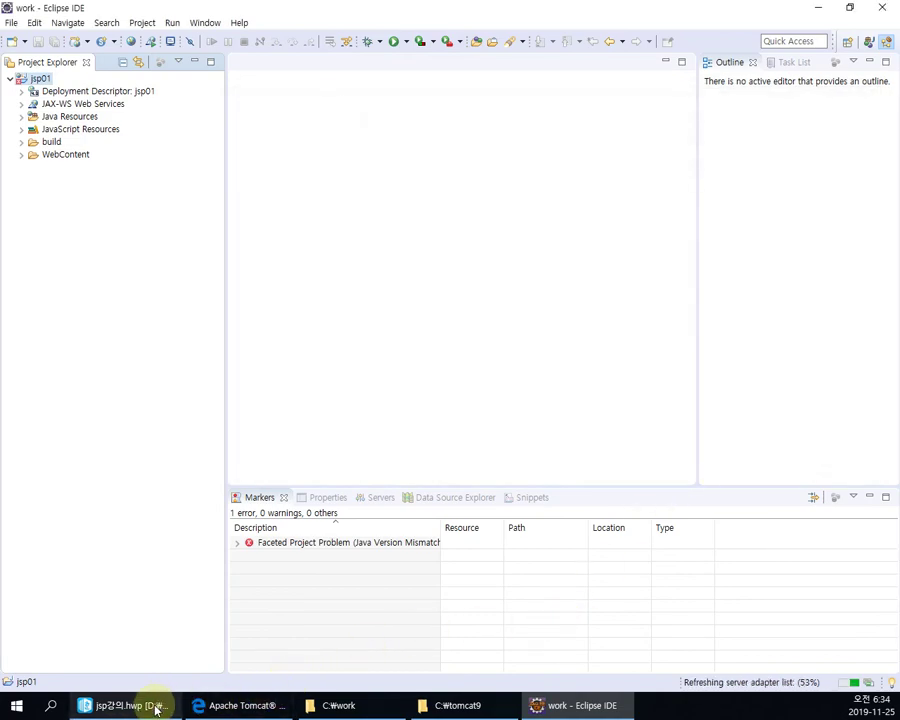
left_click(150, 705)
scroll(290, 422, "down", 3)
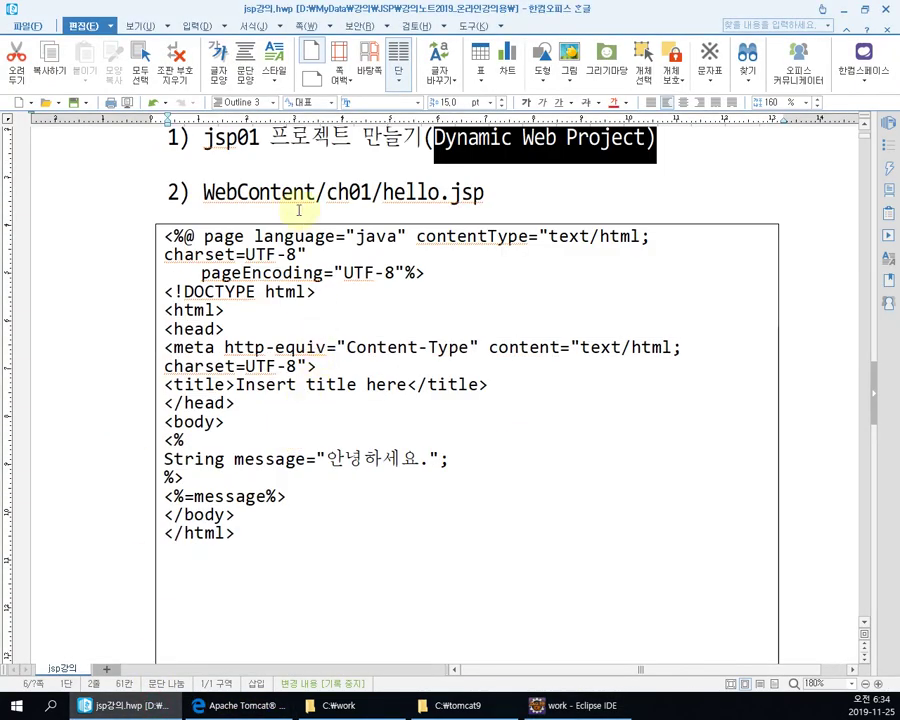
double_click(244, 193)
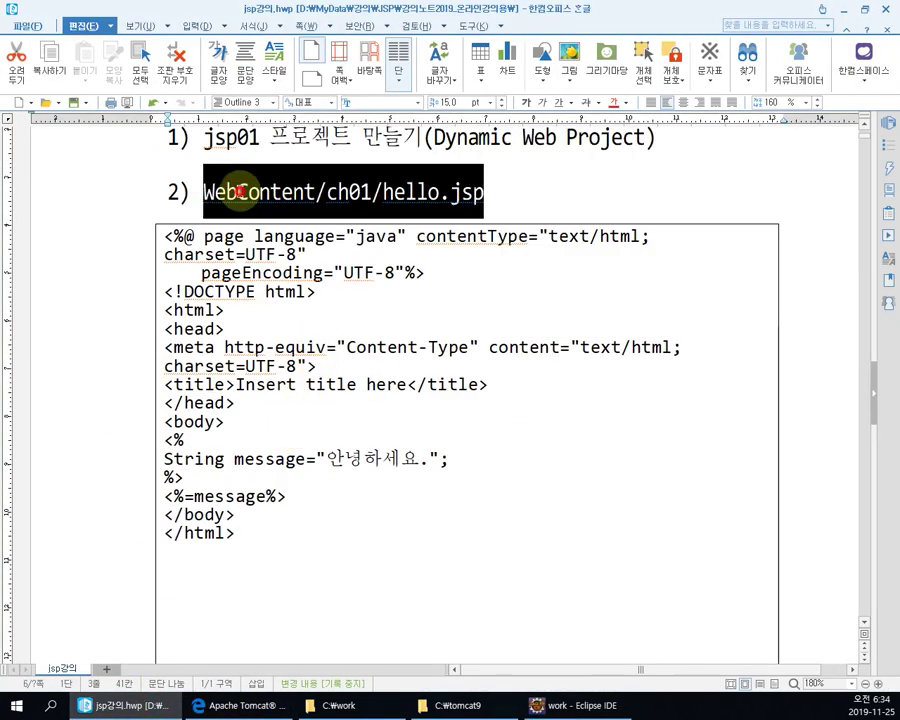
Back in Eclipse, create a folder named ch01 inside the jsp01 project's WebContent folder
left_click(575, 705)
left_click(55, 155)
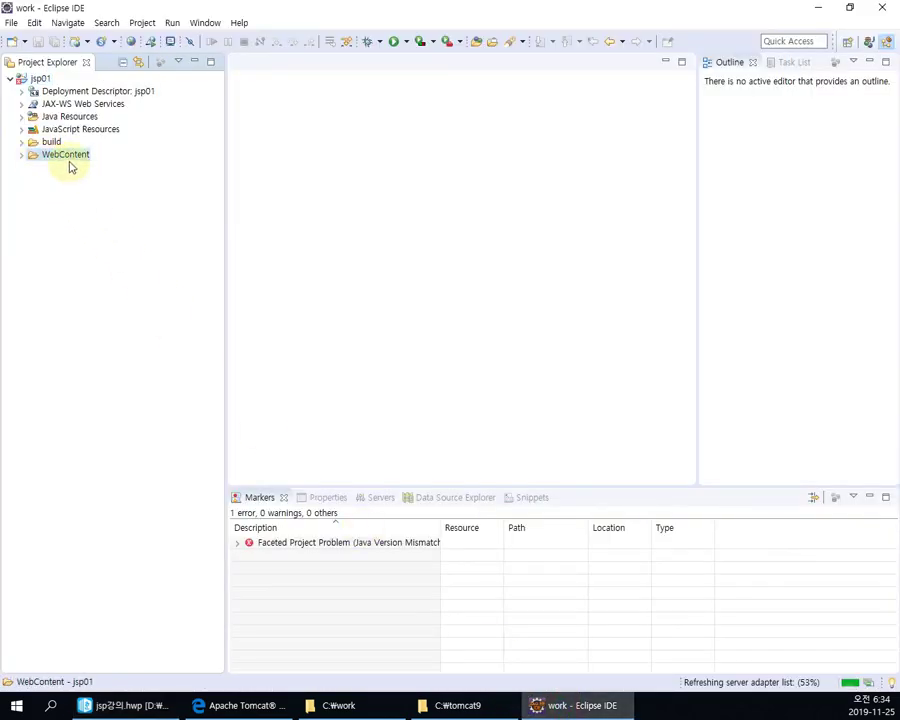
left_click(21, 155)
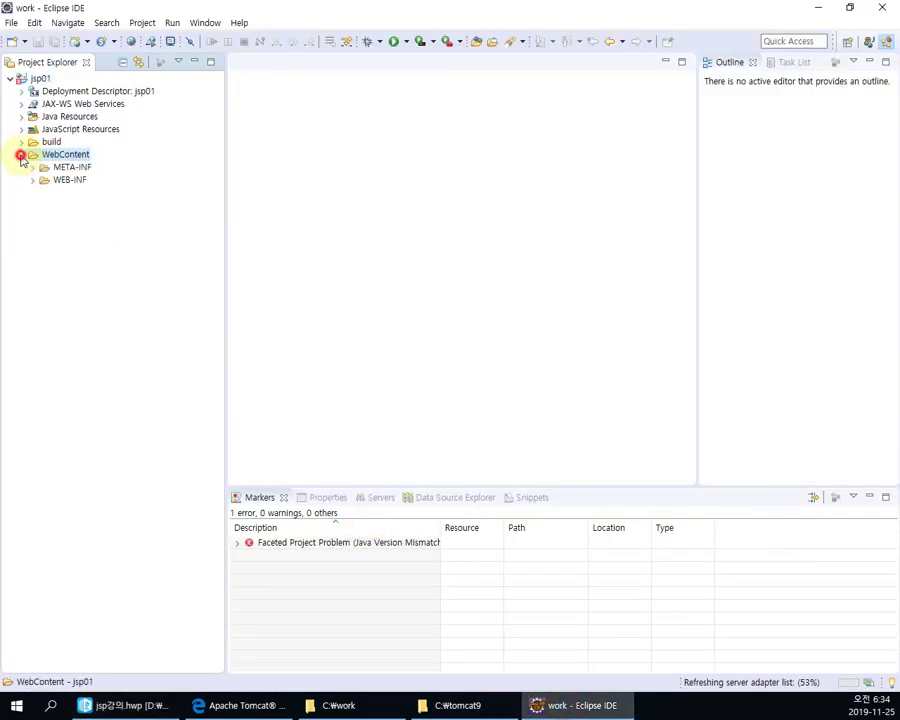
right_click(73, 158)
mouse_move(168, 164)
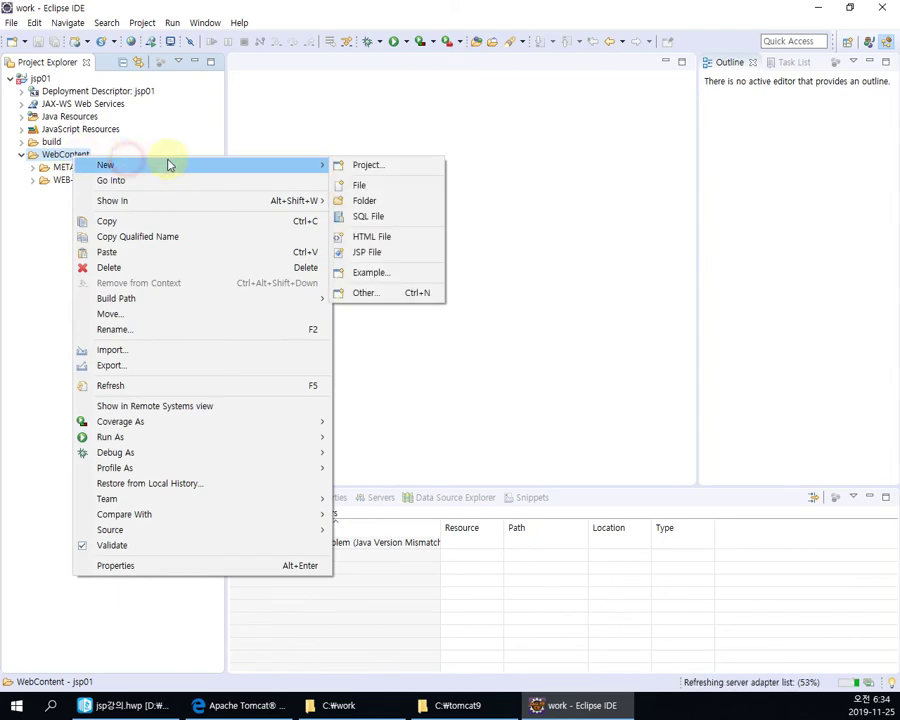
left_click(364, 200)
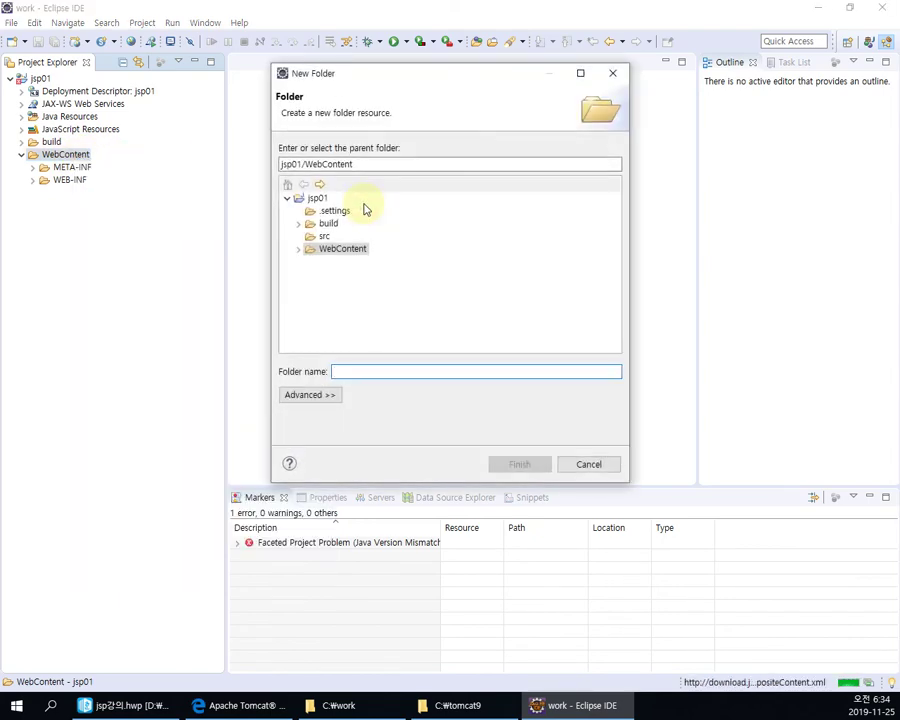
type("ch01")
key("Return")
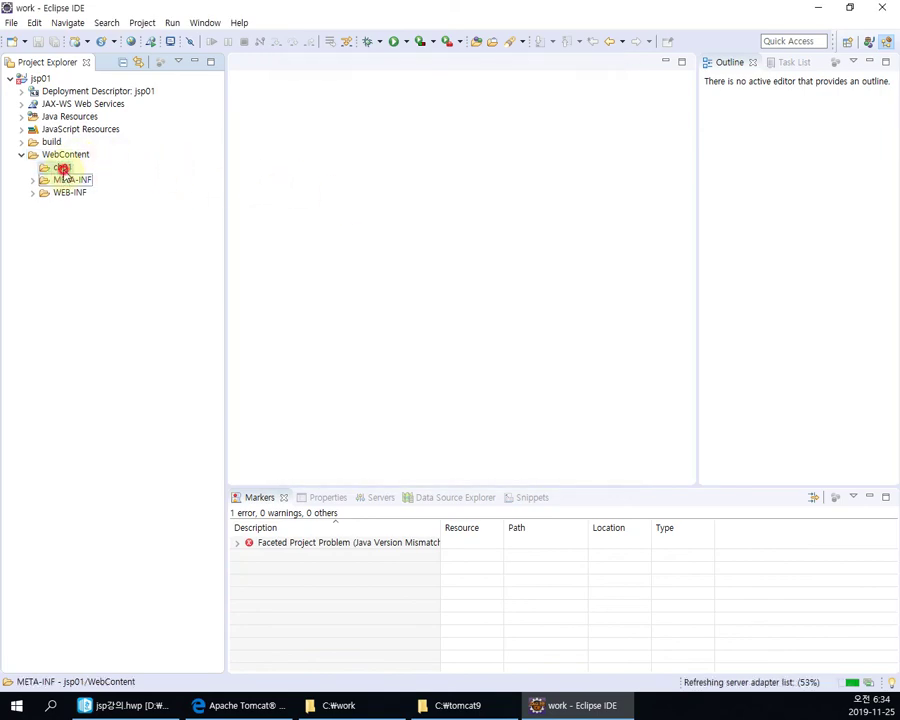
Create a new JSP file named hello.jsp in the ch01 folder
right_click(62, 168)
left_click(100, 179)
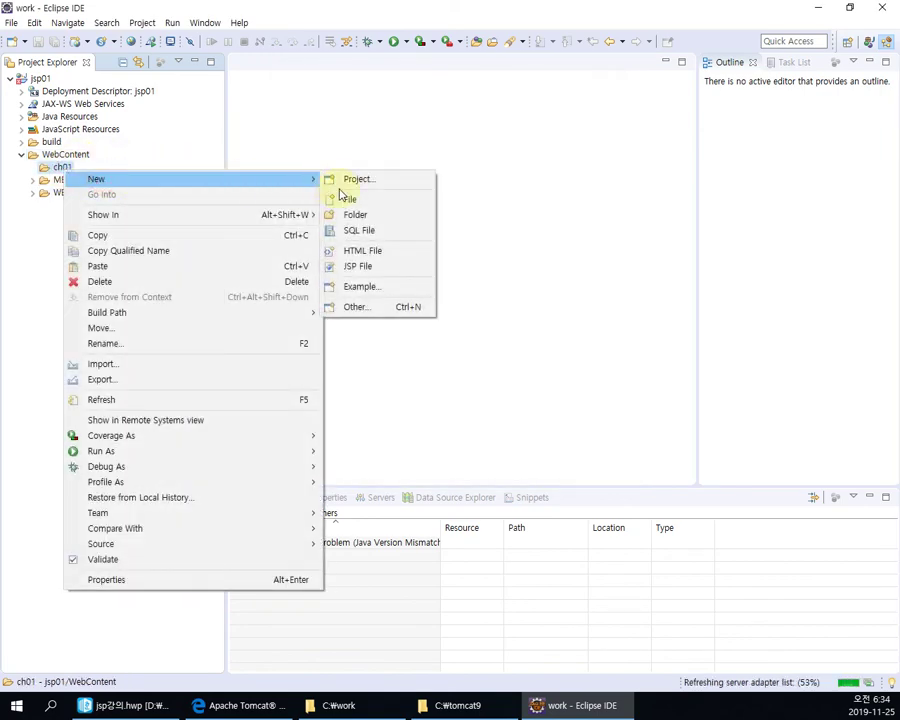
left_click(360, 267)
type("h")
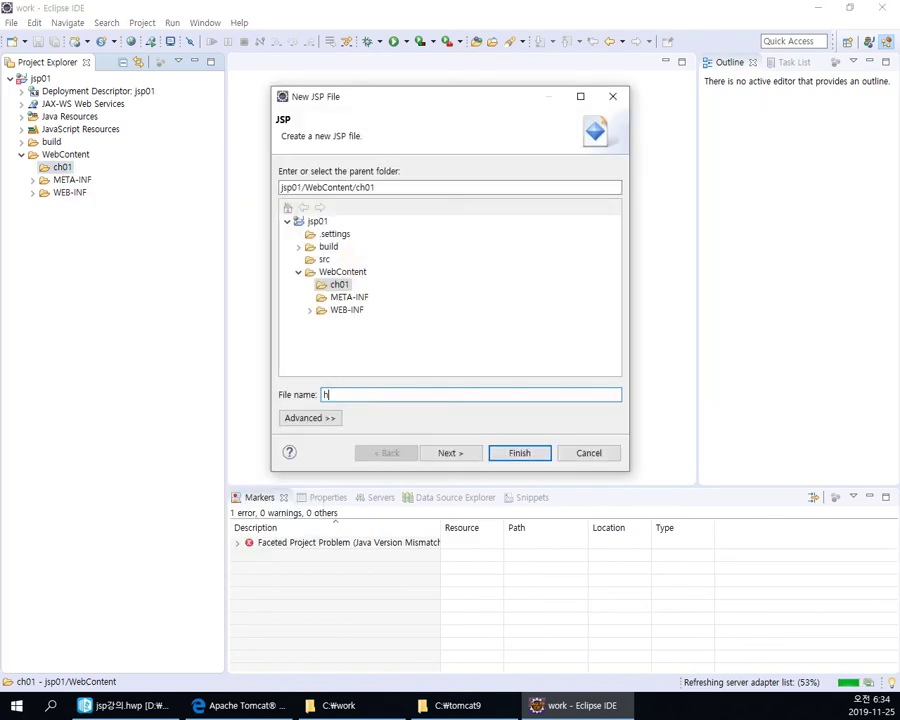
type("ello.jsp")
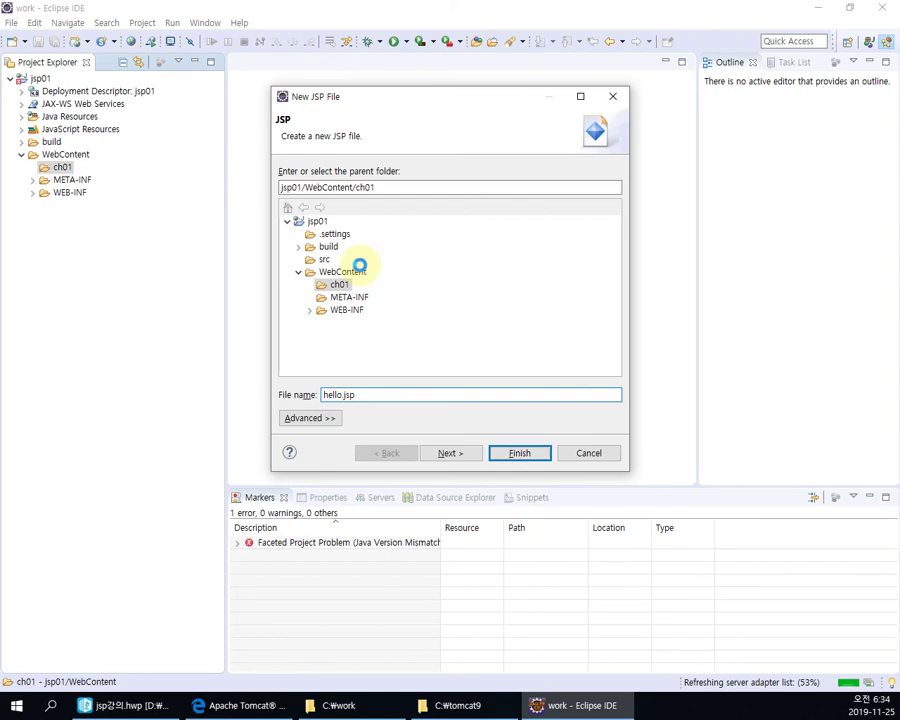
key("Return")
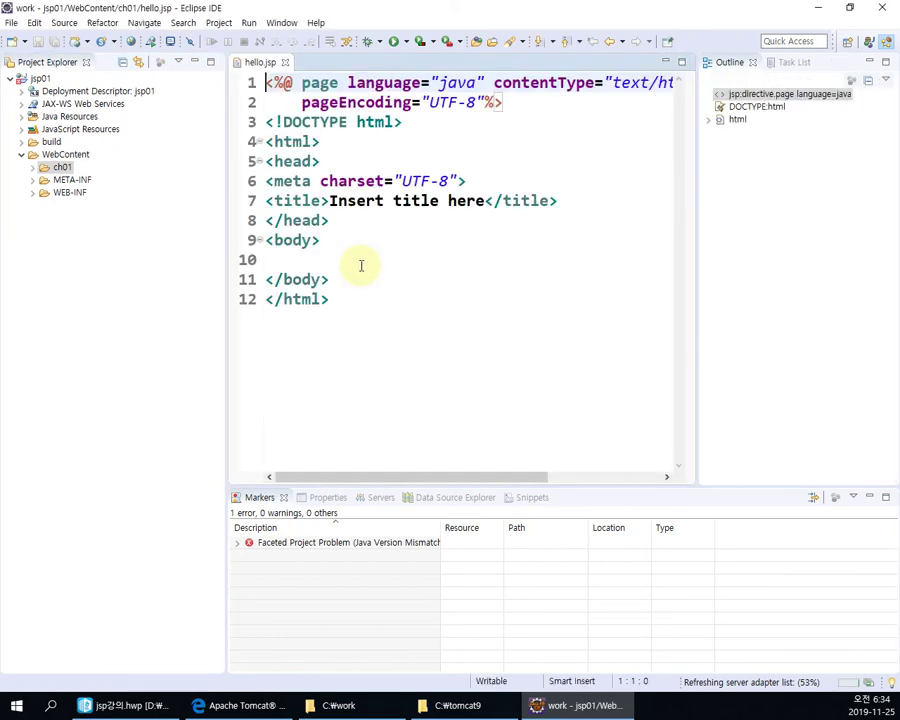
Minimize the Outline and Markers views and place the cursor on the empty line in the body of hello.jsp
left_click(869, 62)
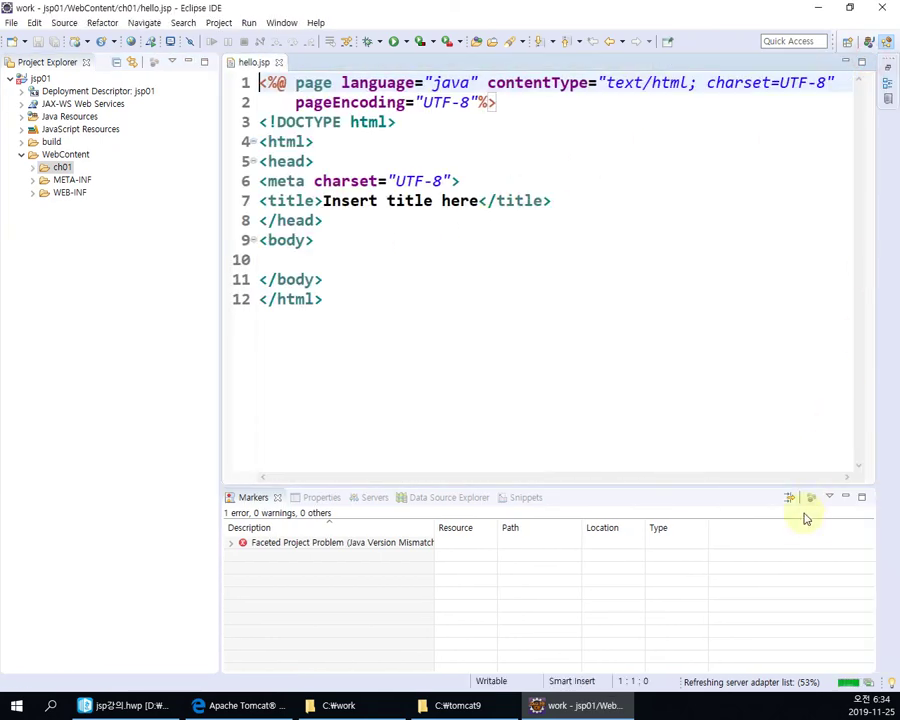
left_click(845, 500)
left_click(355, 257)
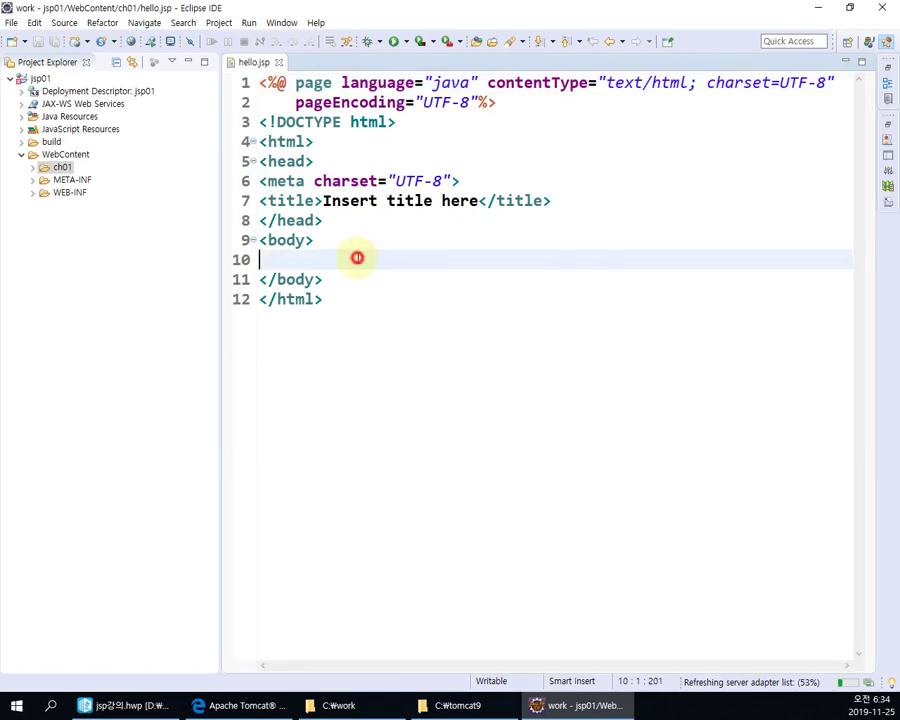
Following the sample code in the lecture notes, add a scriptlet to the body of hello.jsp containing String message="안녕하세요.";
left_click(130, 704)
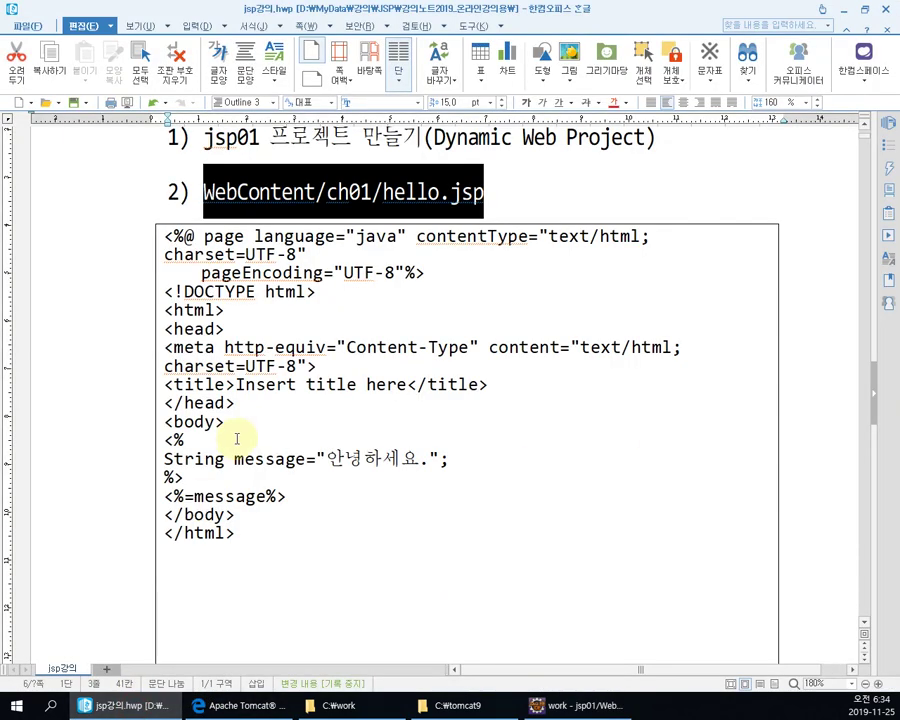
left_click_drag(291, 494, 160, 435)
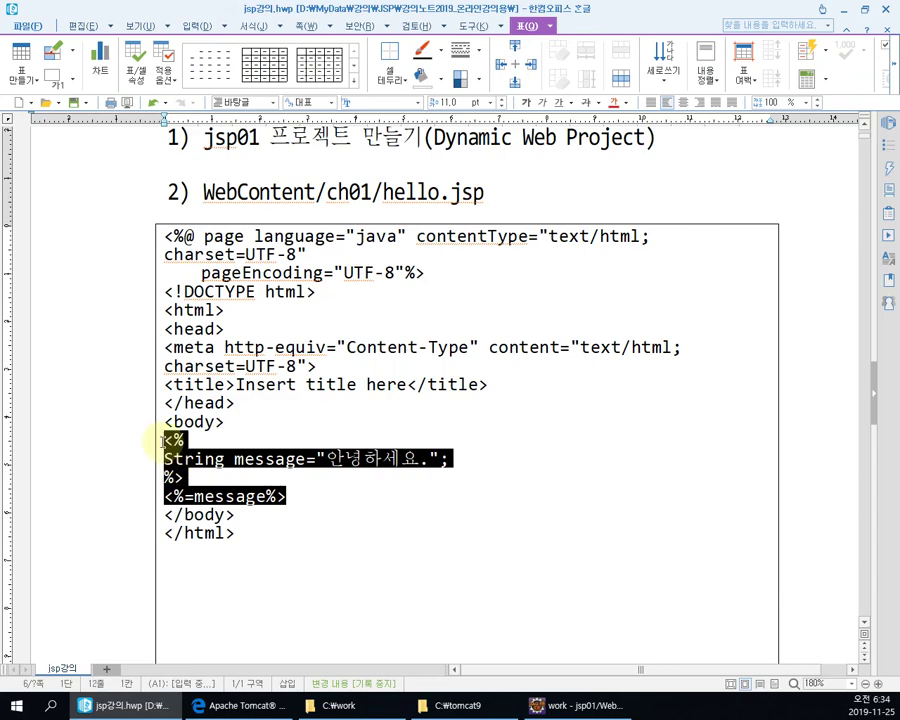
key("alt+Tab")
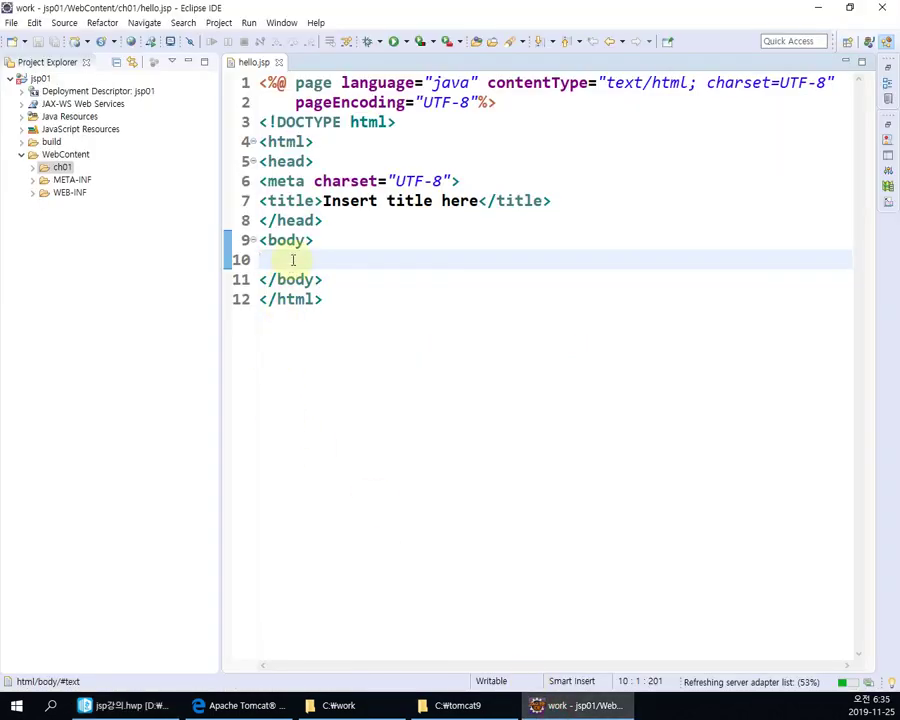
type("<% %>")
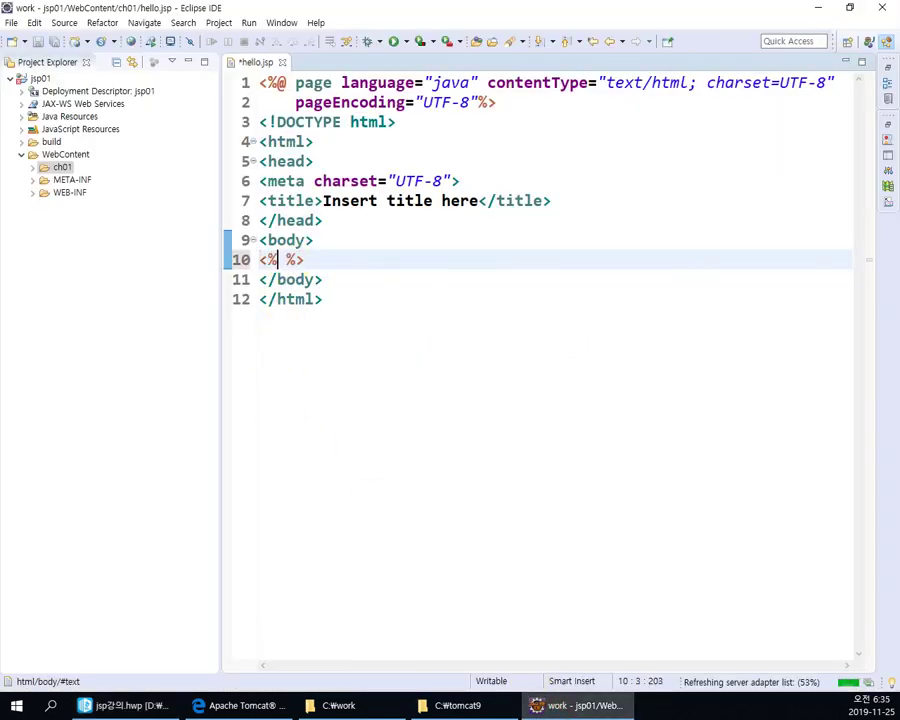
key("Return")
key("Return")
key("Up")
type("Stri")
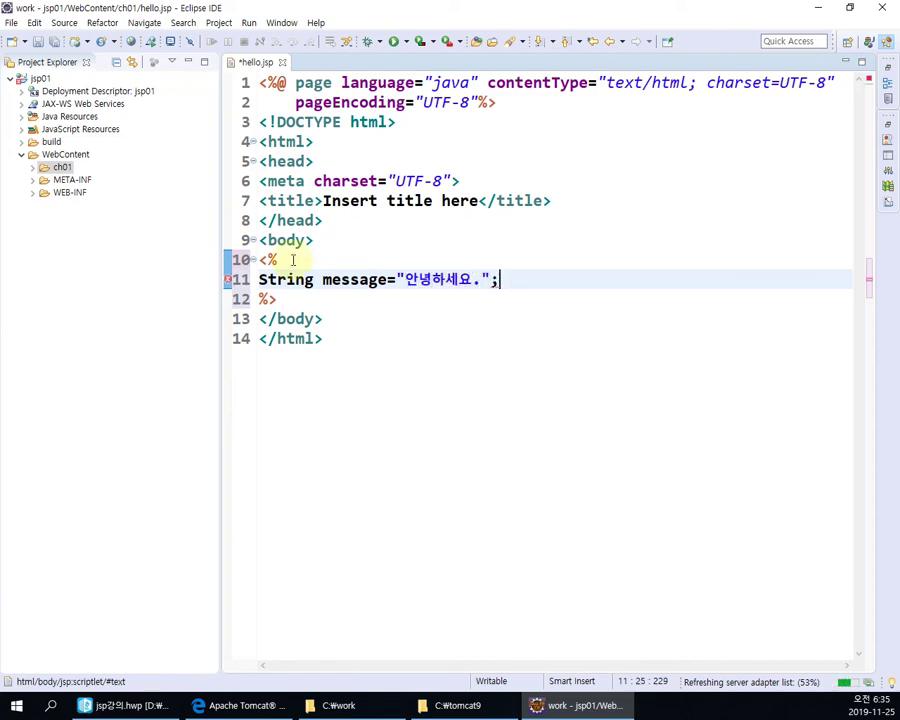
Add the expression <%=message%> on a new line below the scriptlet and save hello.jsp
key("Down")
key("Return")
type("<%")
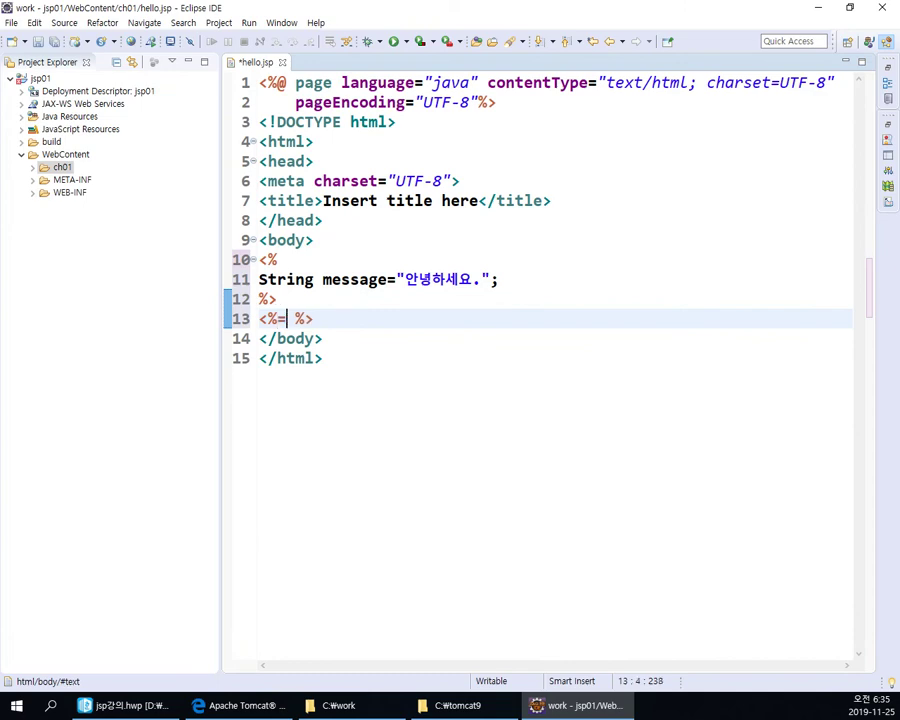
type("=message")
key("Delete")
key("End")
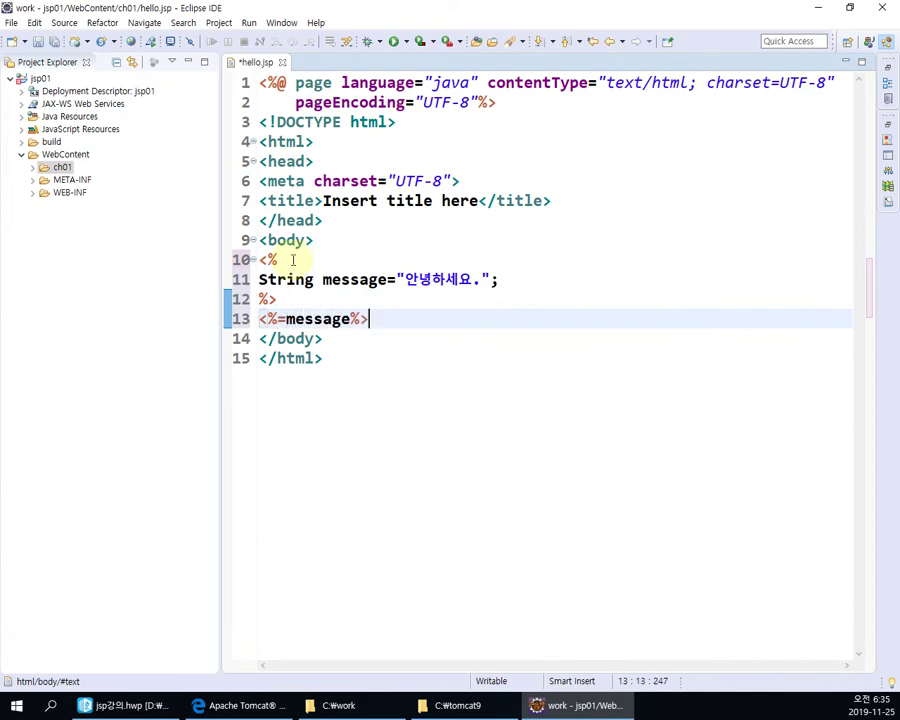
key("ctrl+s")
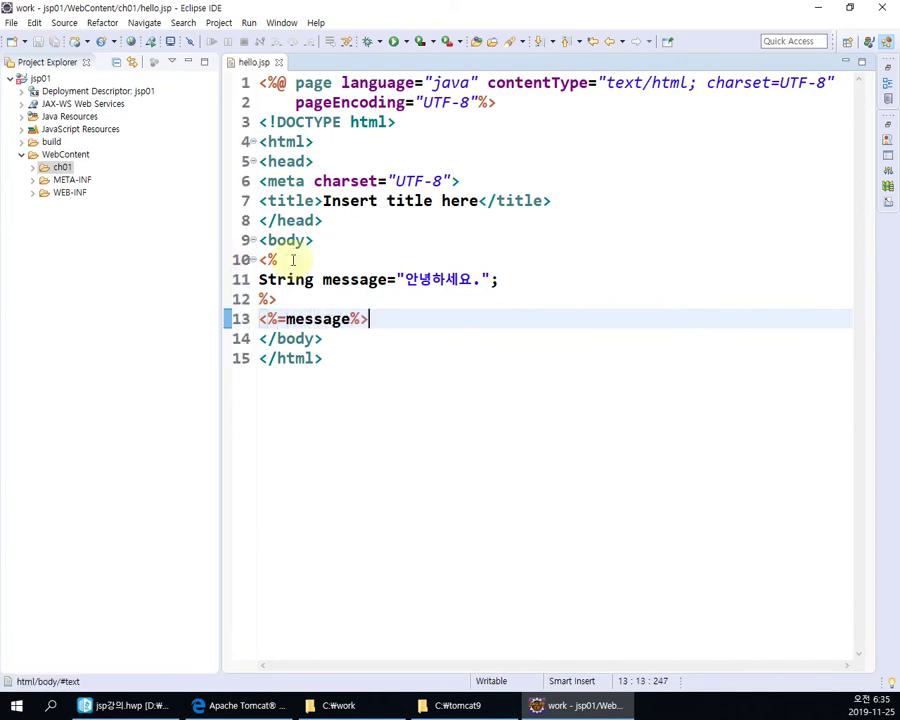
Minimize the Project Explorer view to widen the hello.jsp editor
left_click(289, 259)
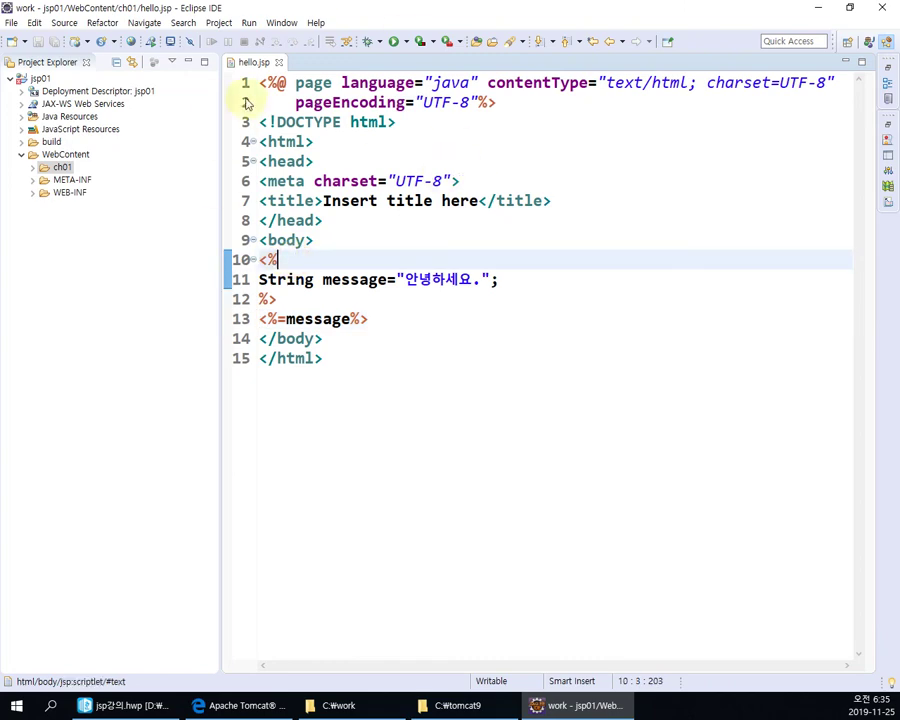
left_click(190, 63)
left_click(327, 216)
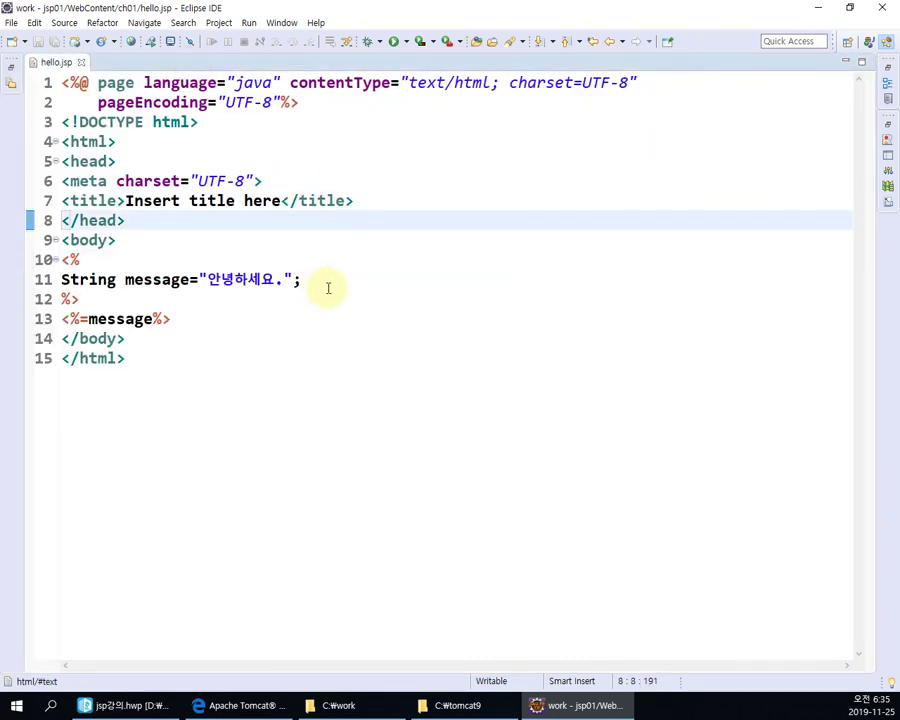
Review the HTML and Java parts of hello.jsp and add the comment //스크립틀릿 after the scriptlet's opening tag
left_click_drag(90, 259, 61, 298)
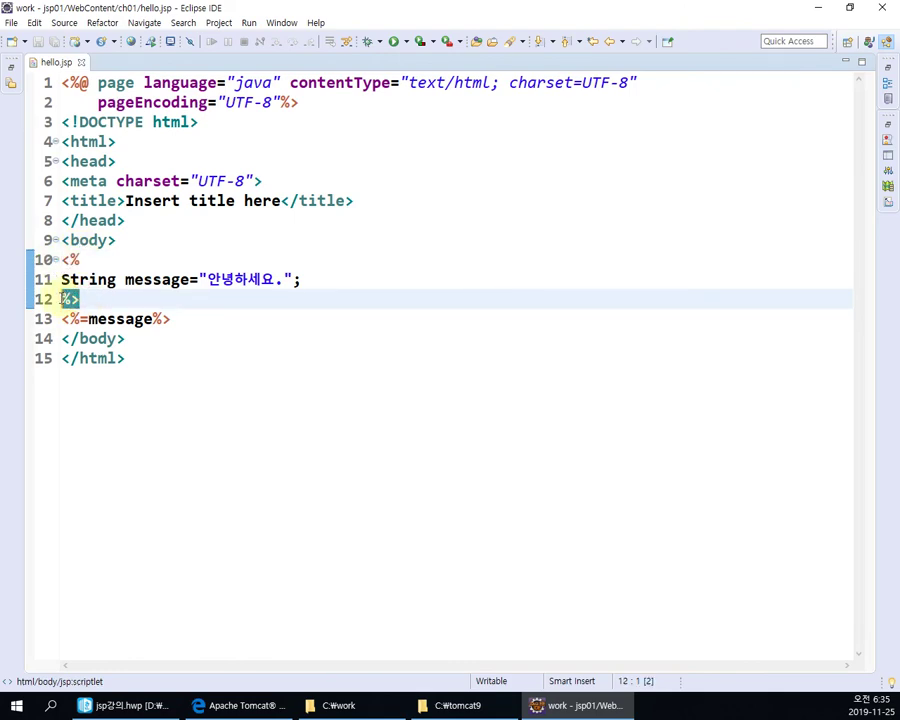
left_click(114, 216)
left_click_drag(130, 240, 44, 124)
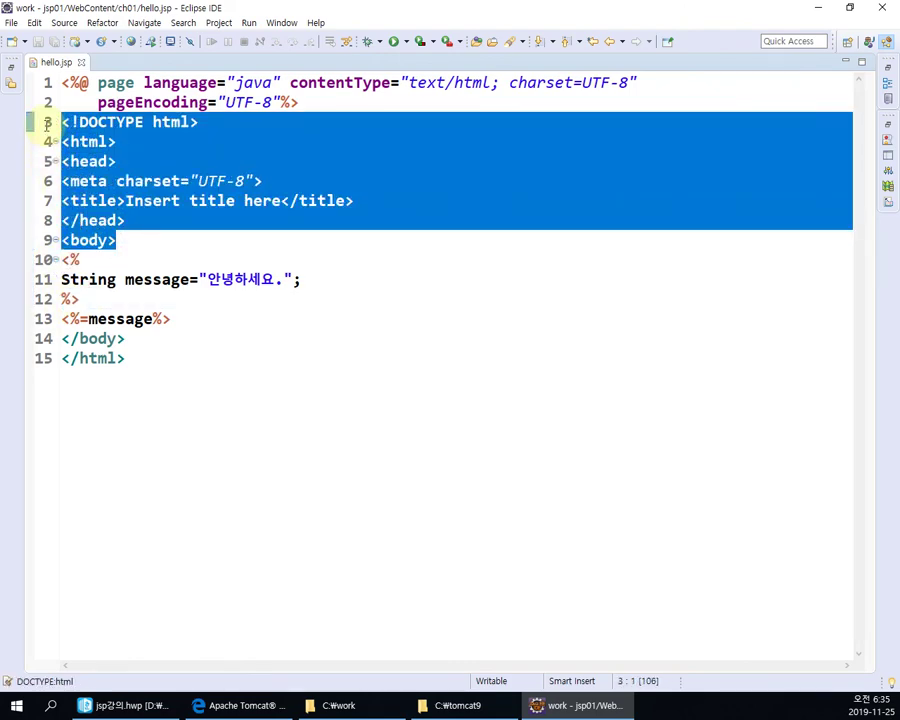
left_click(150, 158)
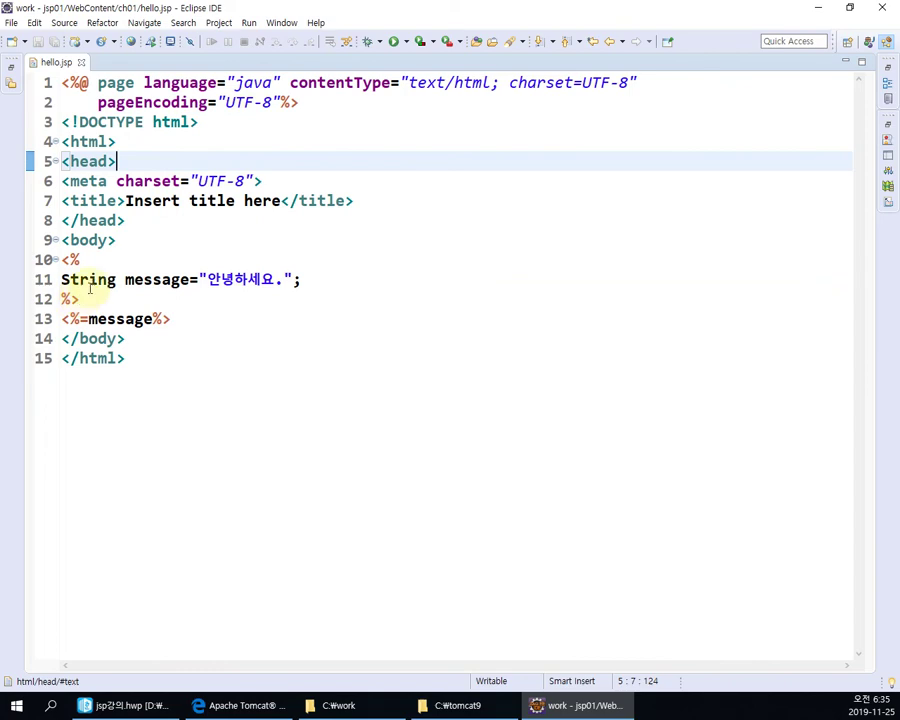
left_click_drag(301, 279, 50, 279)
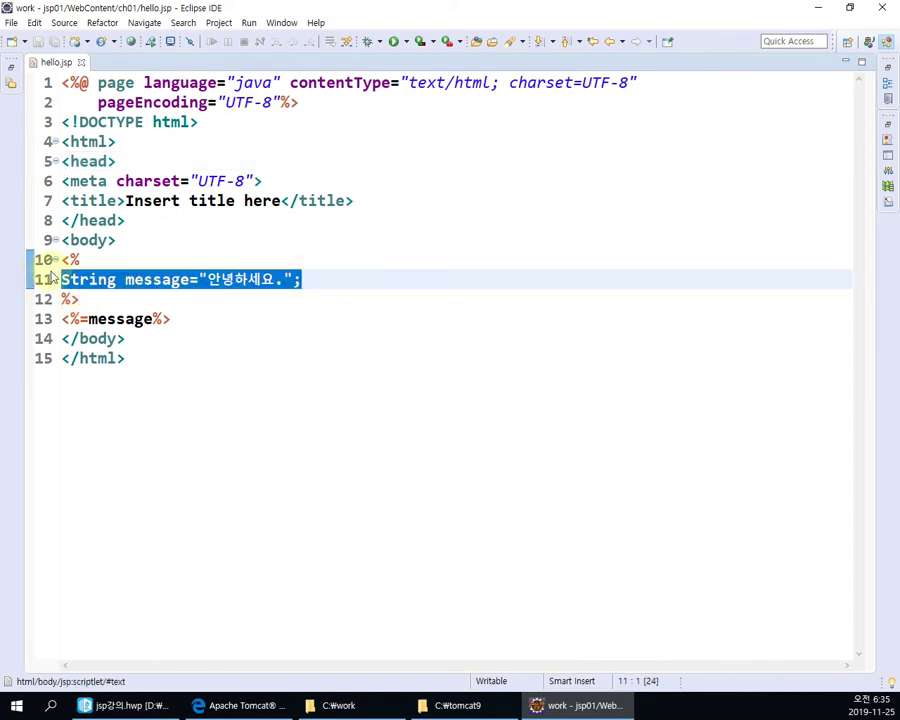
left_click(117, 258)
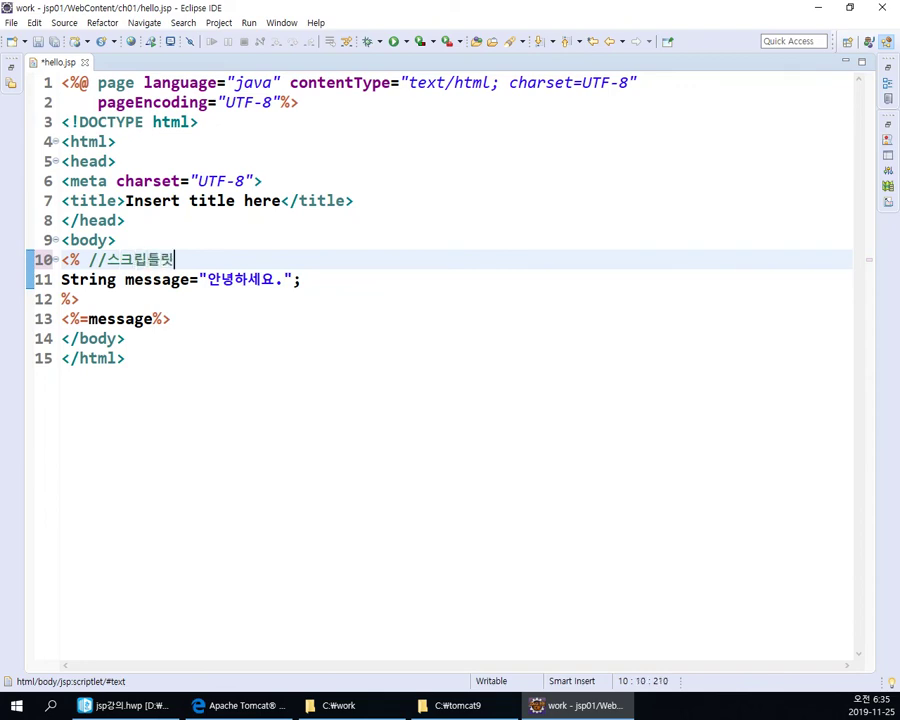
left_click_drag(82, 259, 106, 259)
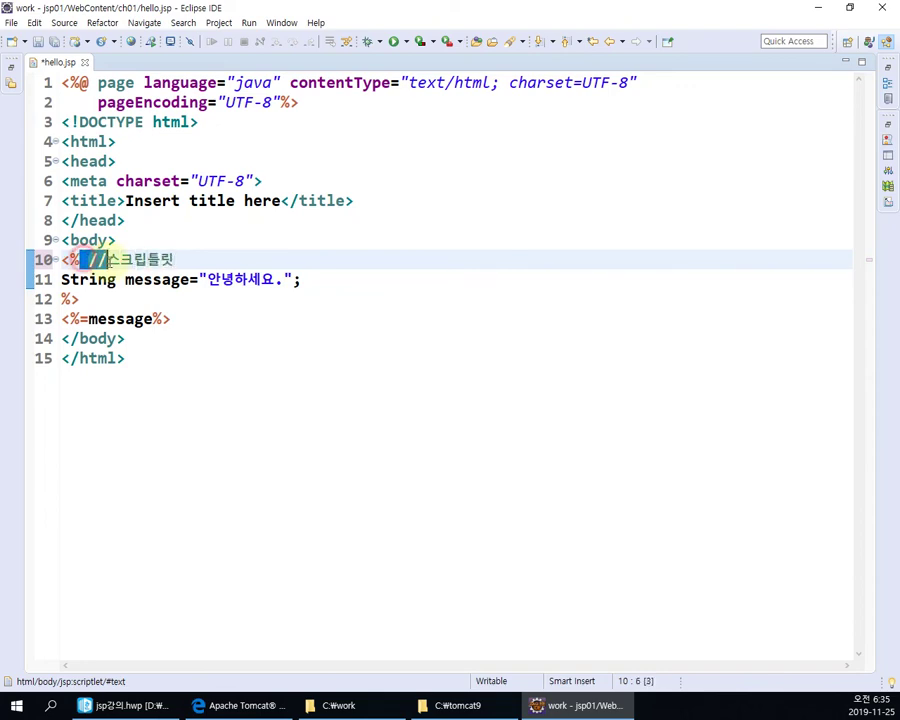
left_click(268, 267)
Examine the type, variable name, text and semicolon of the message declaration and the equals sign in the expression tag
left_click_drag(291, 280, 306, 281)
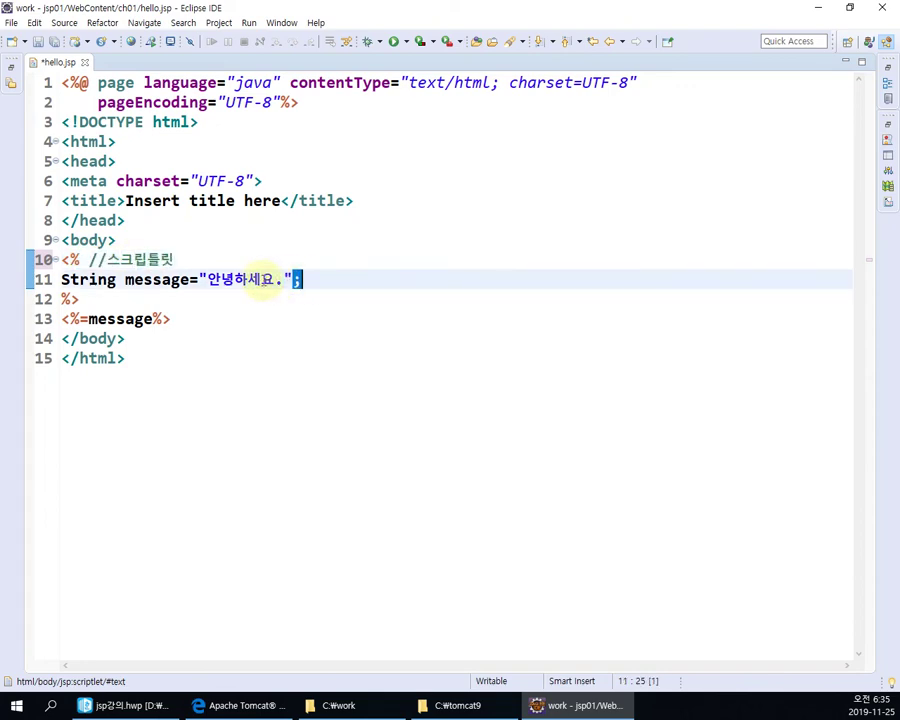
double_click(88, 280)
left_click(183, 280)
left_click_drag(302, 280, 34, 262)
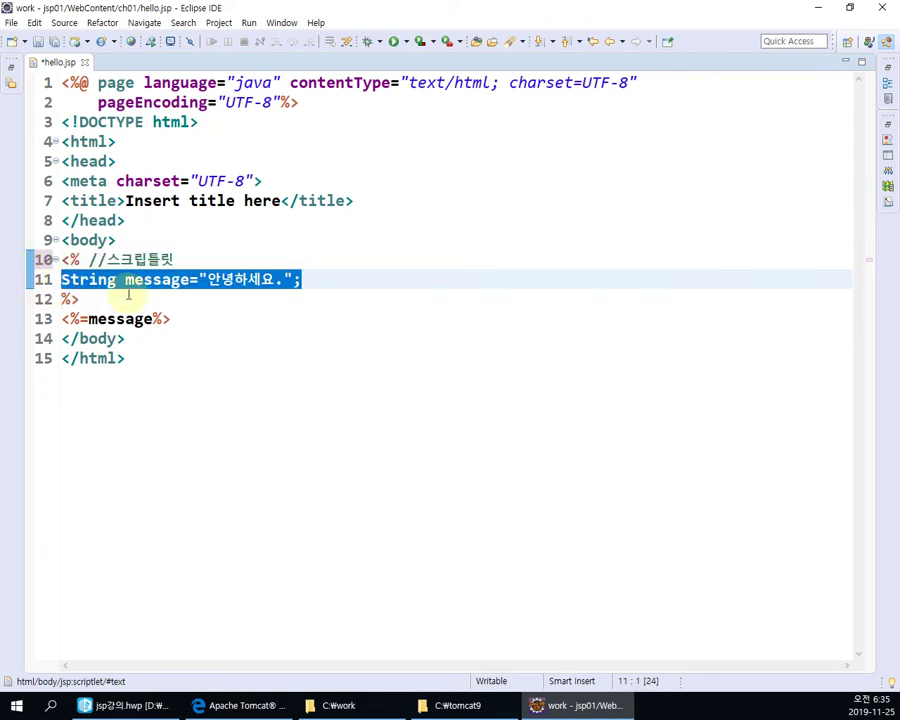
left_click(203, 278)
double_click(80, 318)
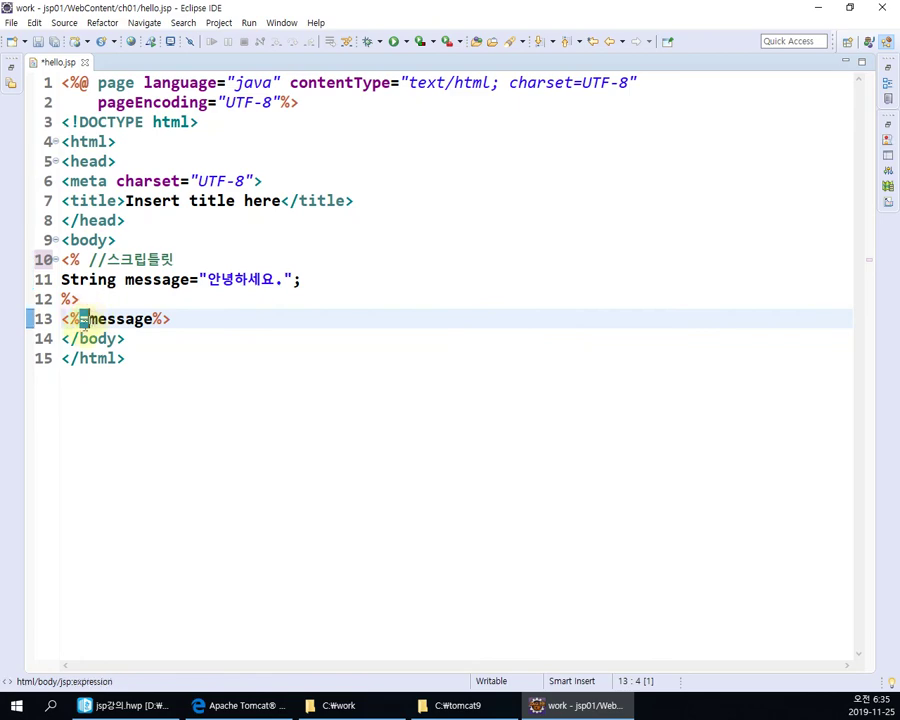
double_click(149, 279)
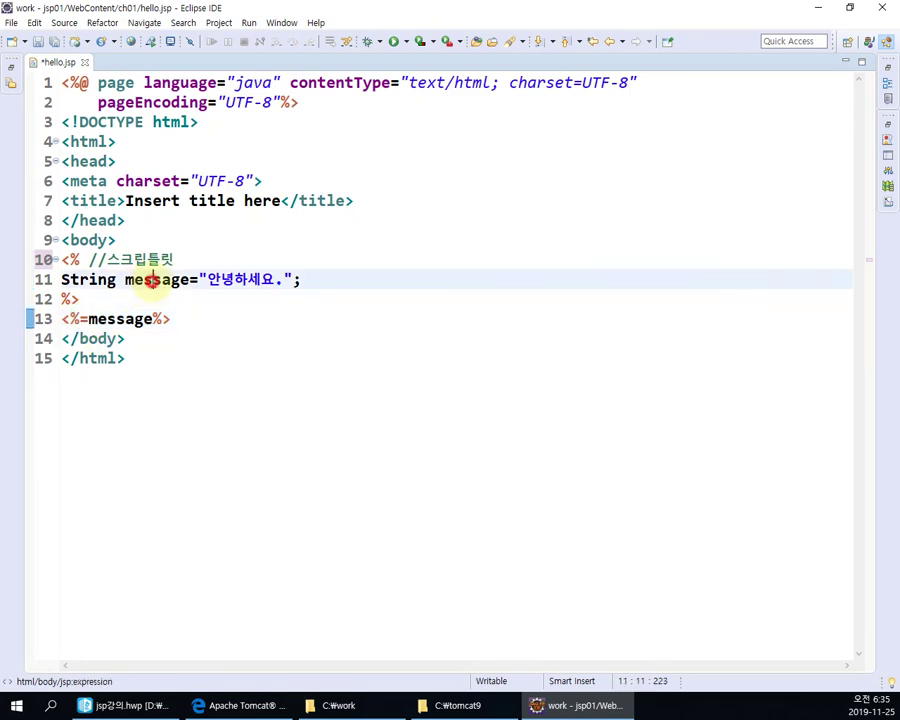
double_click(220, 279)
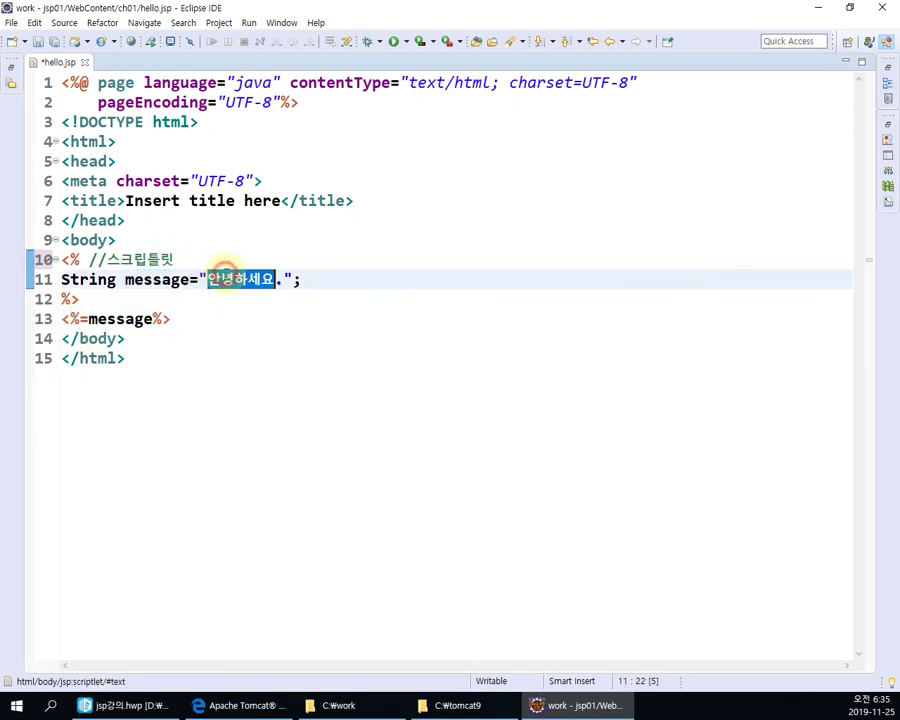
Check the message variable in the expression tag and save hello.jsp with its new comment
double_click(100, 320)
left_click(106, 319)
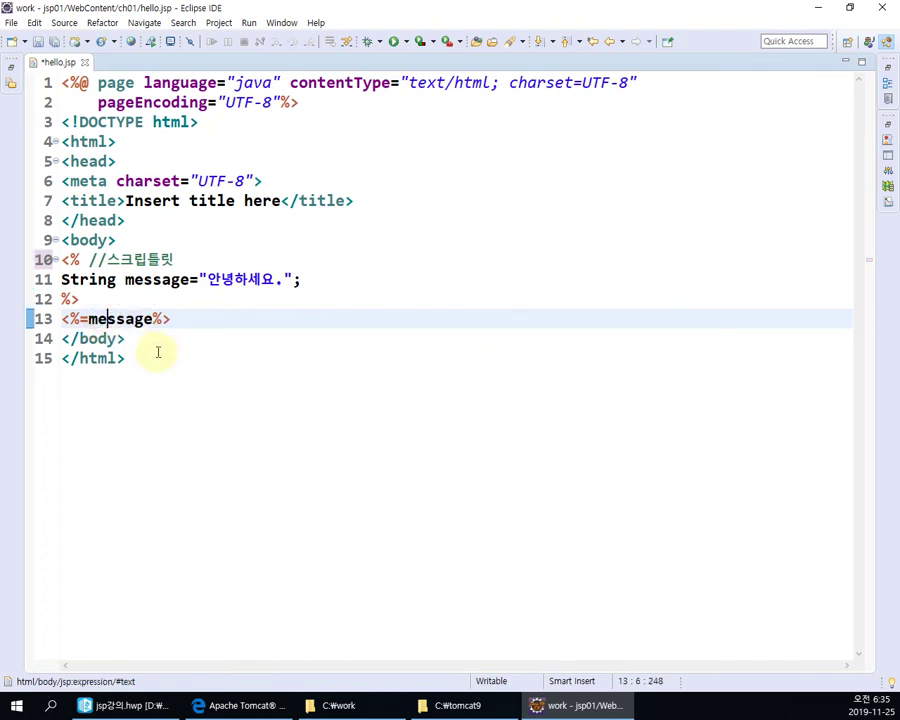
key("ctrl+s")
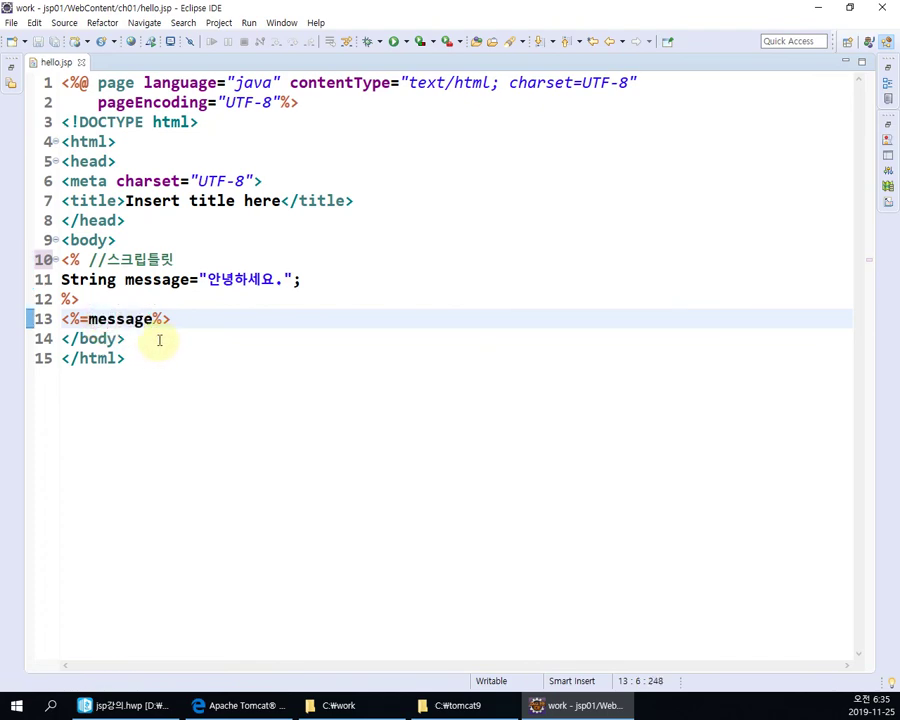
Run hello.jsp on a newly defined Tomcat v9.0 server at localhost with the jsp01 project configured on it
left_click(395, 45)
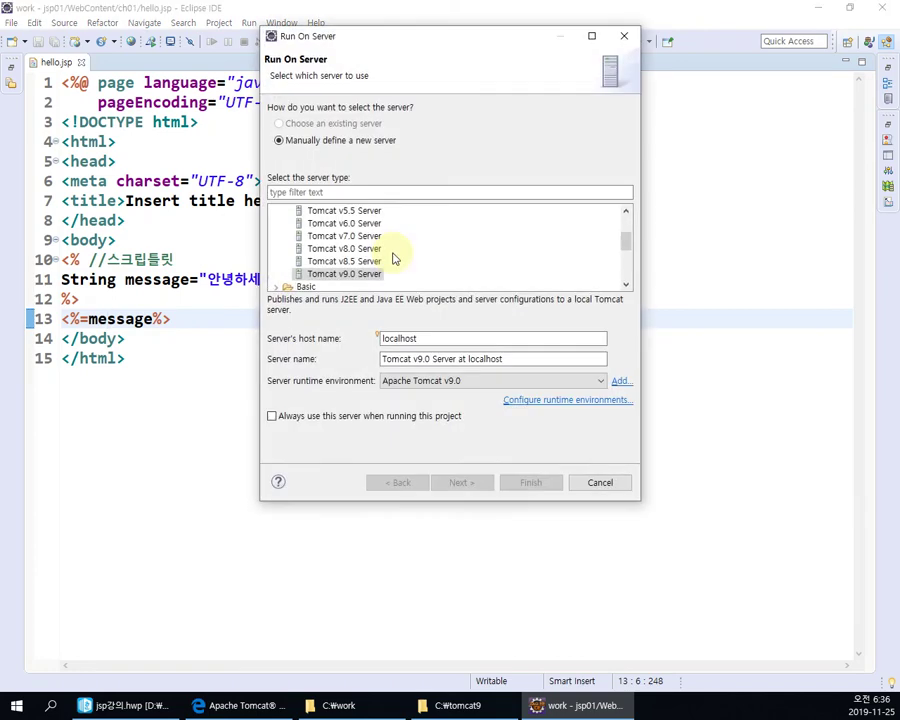
left_click(386, 274)
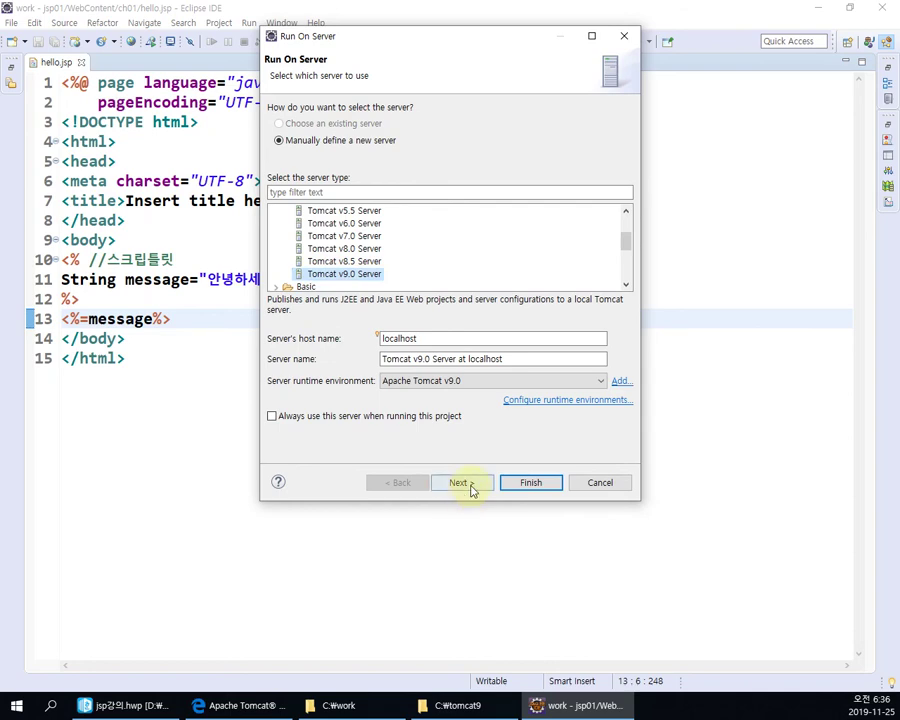
left_click(466, 485)
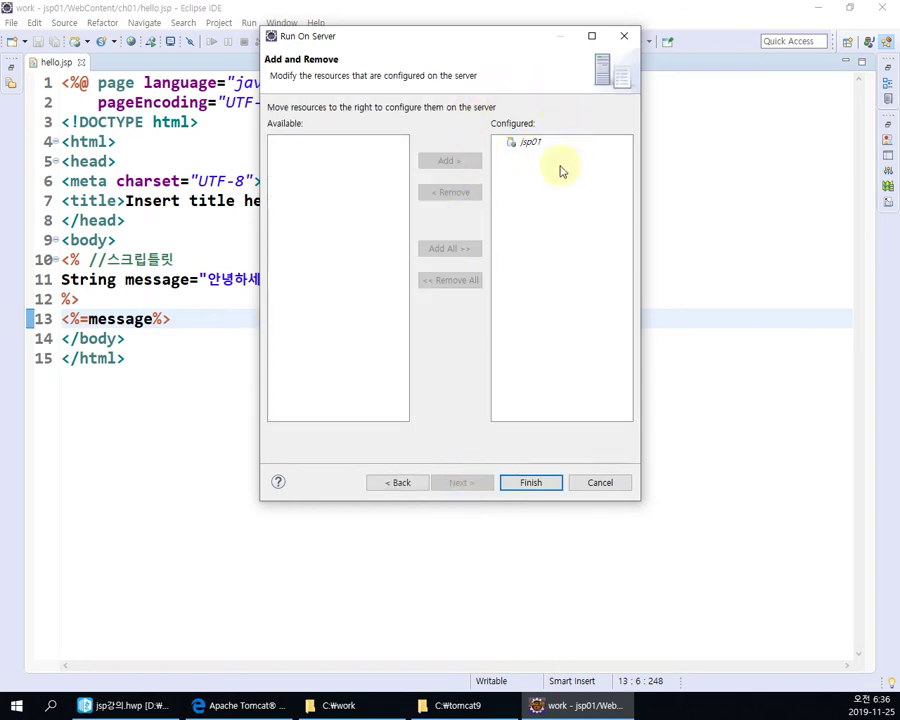
left_click(529, 482)
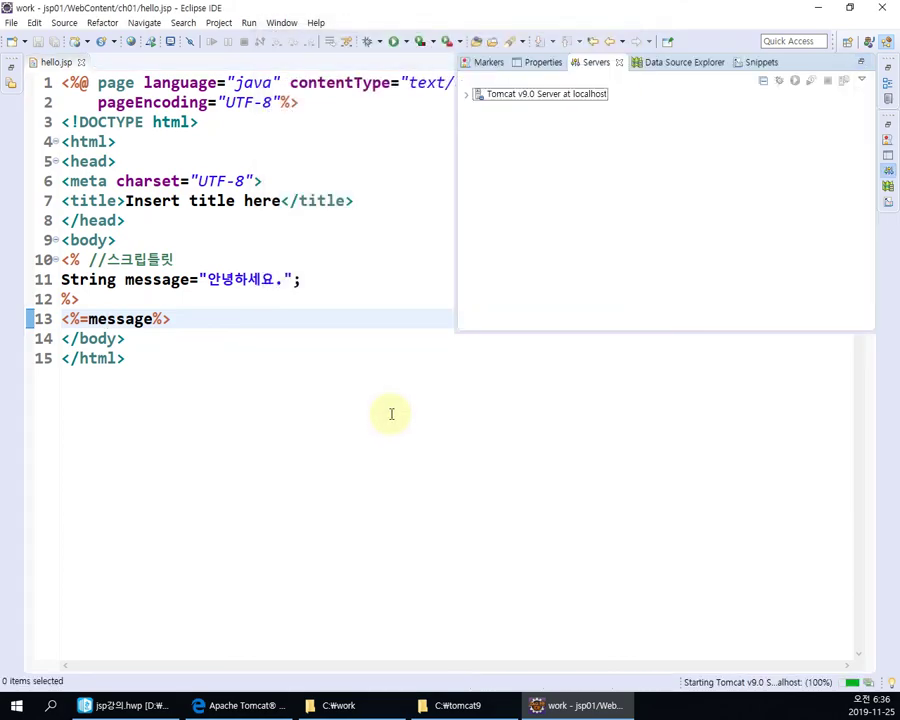